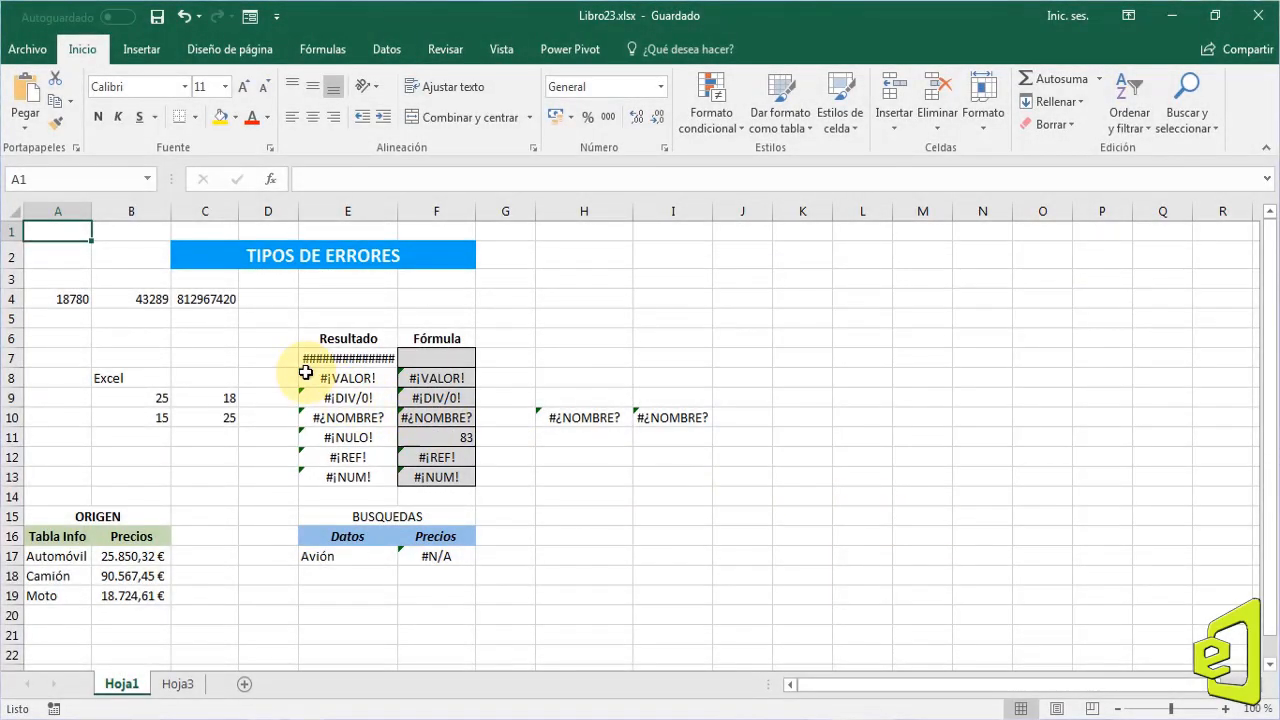
# Examine the error-checking options for the #¡VALOR! result in E8 and the #¡DIV/0! result in E9.
pyautogui.click(305, 373)
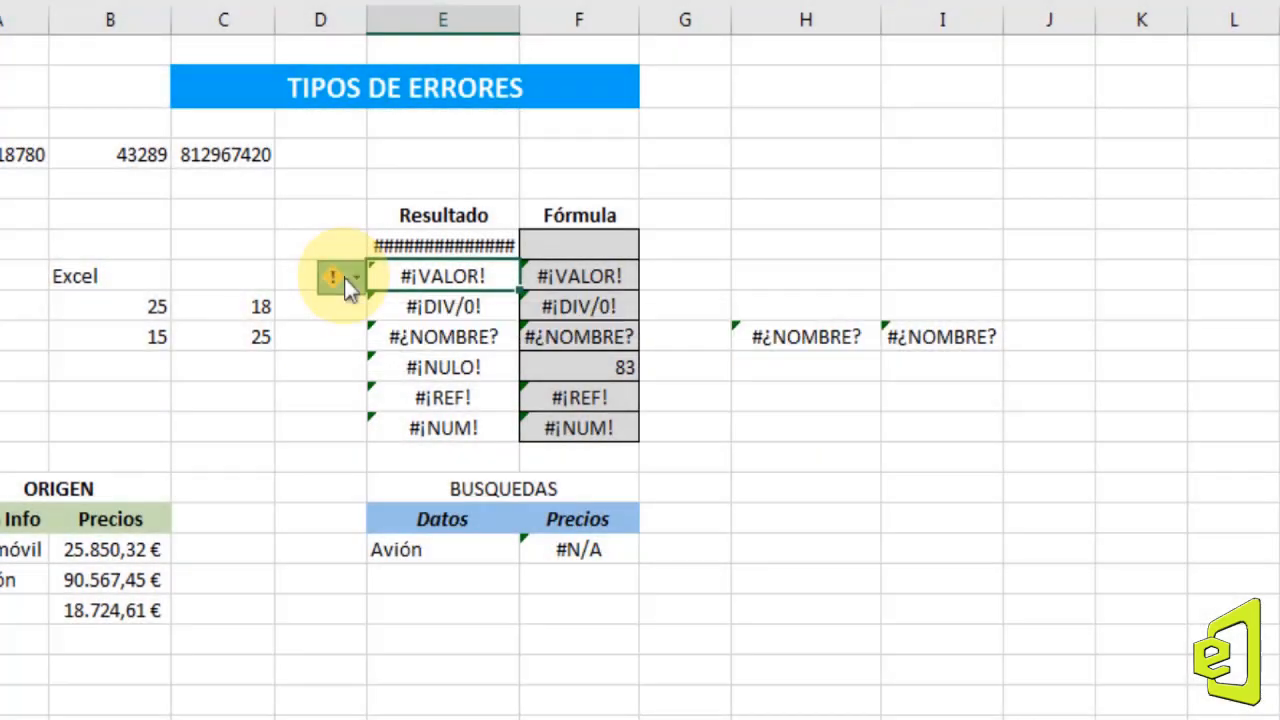
pyautogui.click(344, 277)
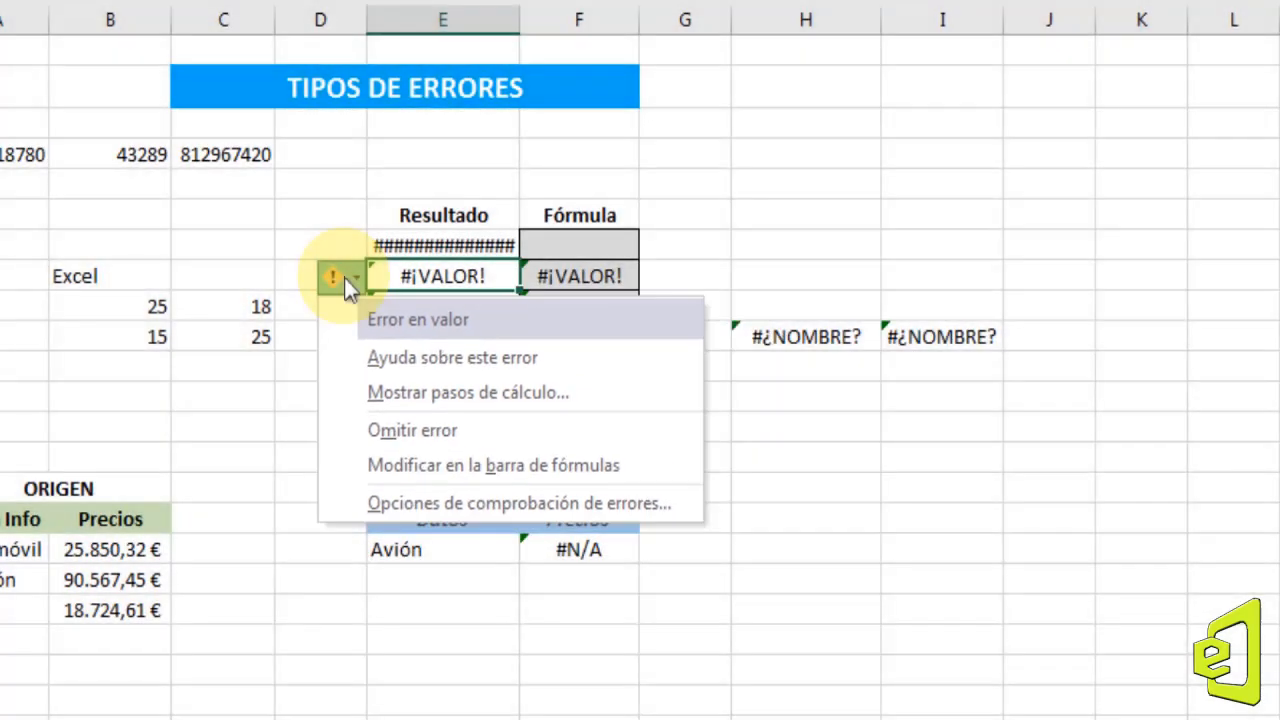
pyautogui.click(344, 277)
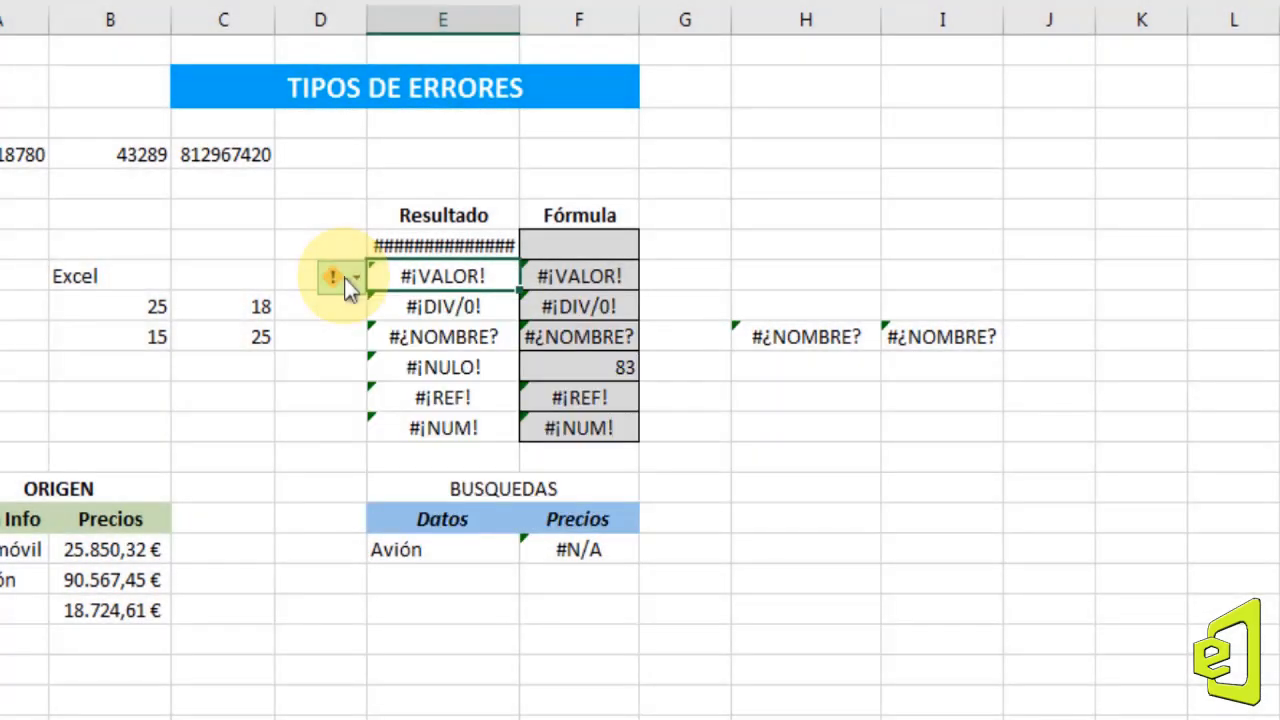
pyautogui.click(466, 310)
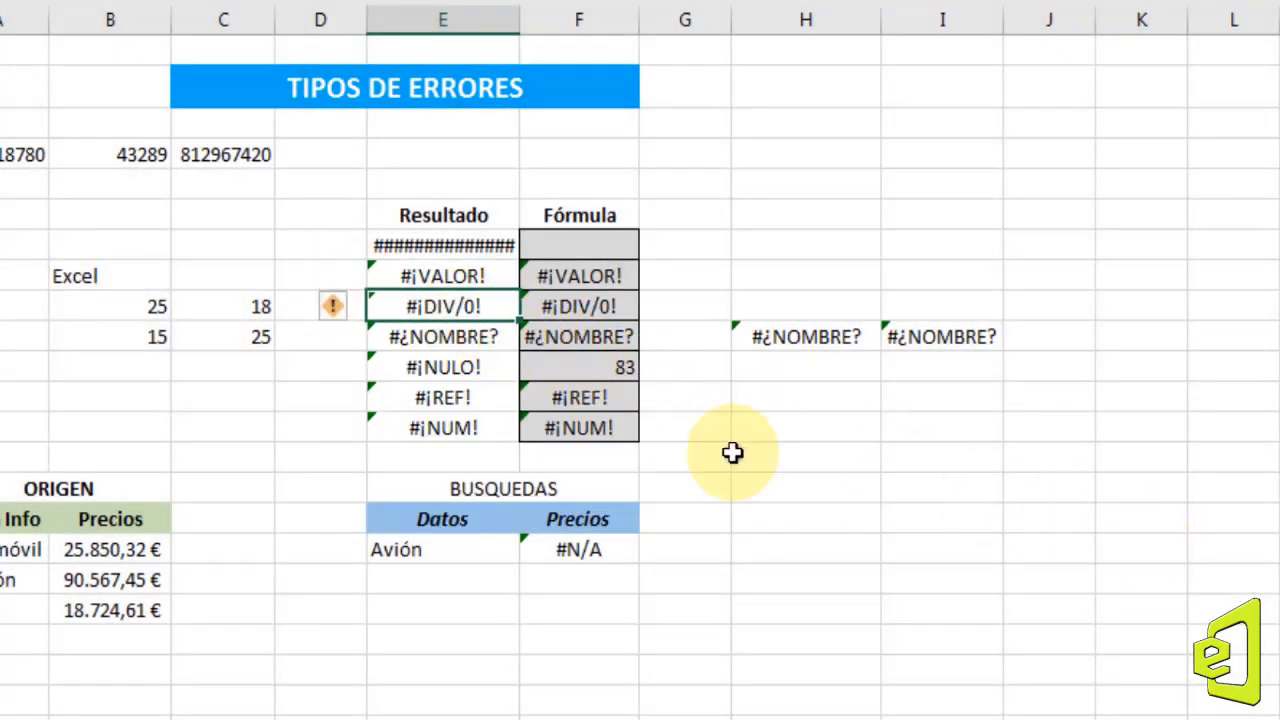
pyautogui.click(353, 308)
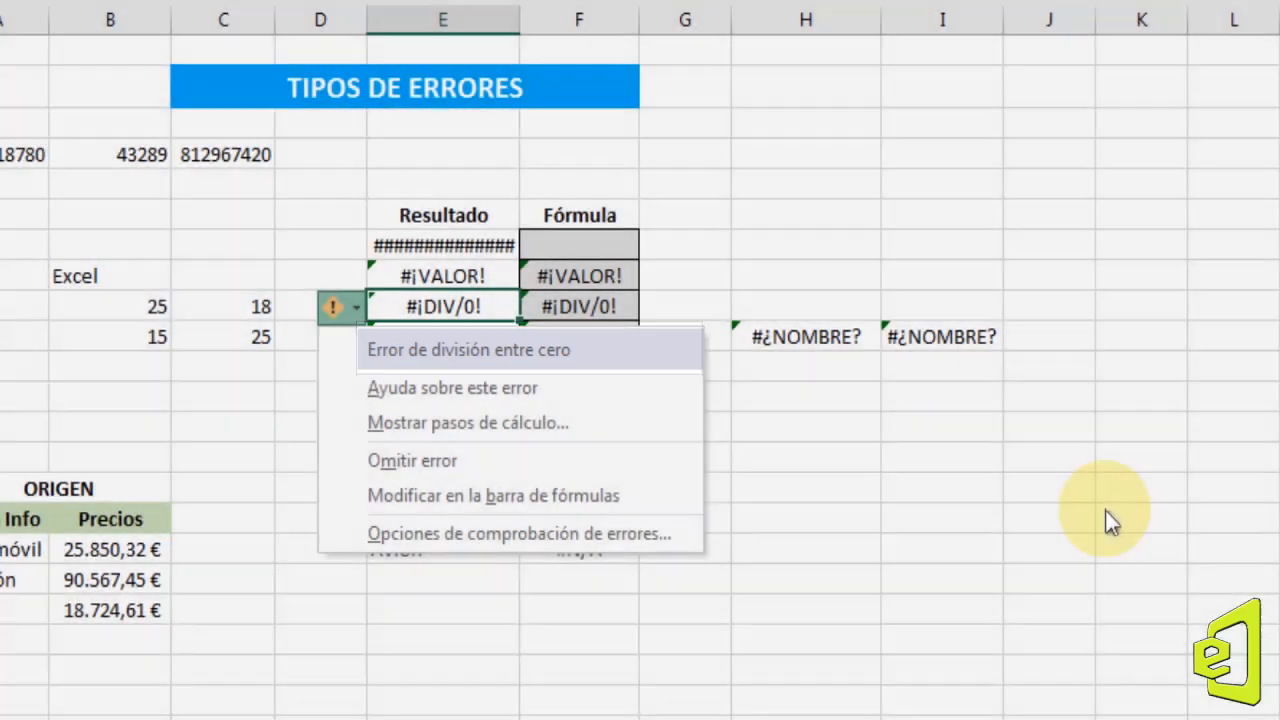
pyautogui.click(1106, 500)
# Examine the error-checking options for the #¿NOMBRE? results in E10, H10 and I10.
pyautogui.click(472, 346)
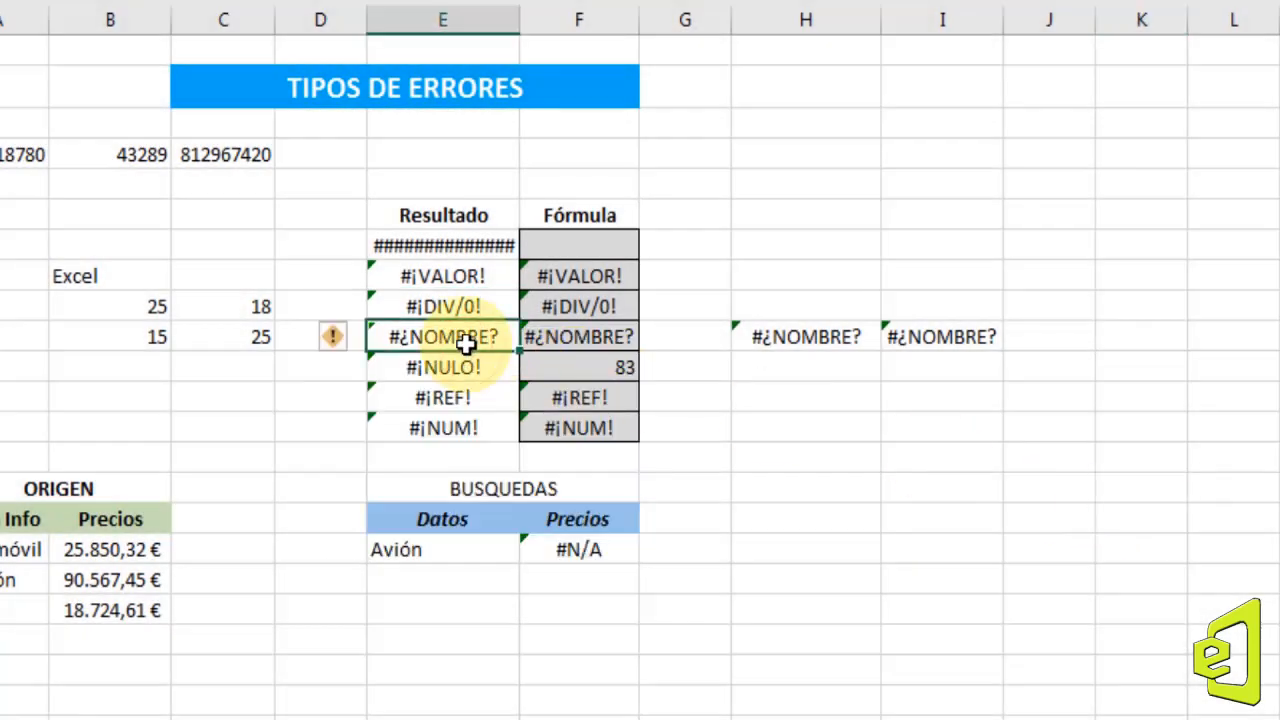
pyautogui.click(347, 337)
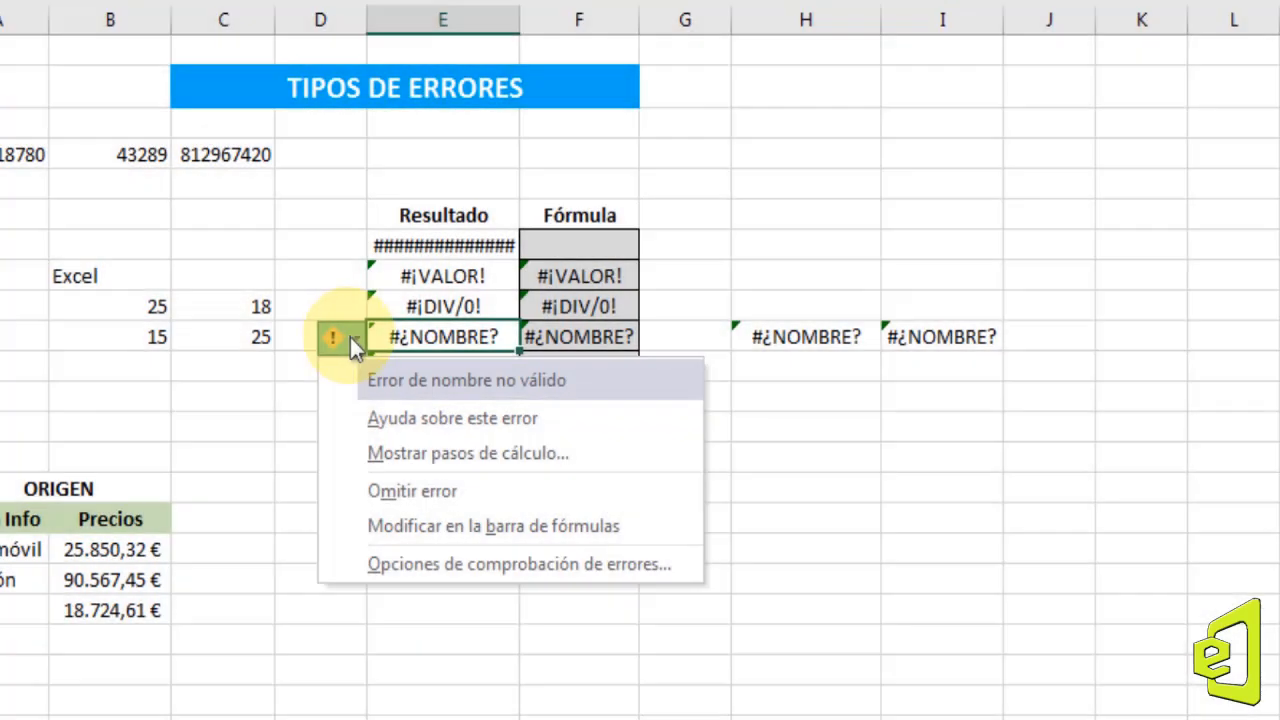
pyautogui.click(825, 345)
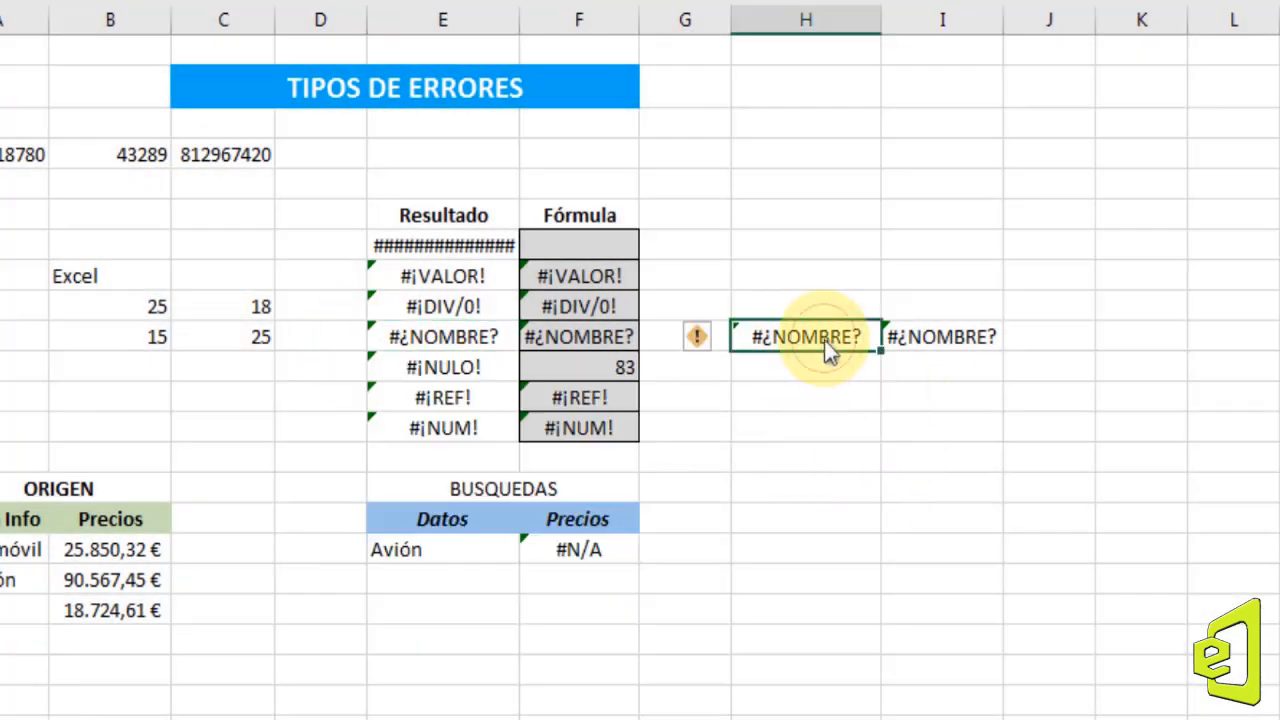
pyautogui.click(700, 337)
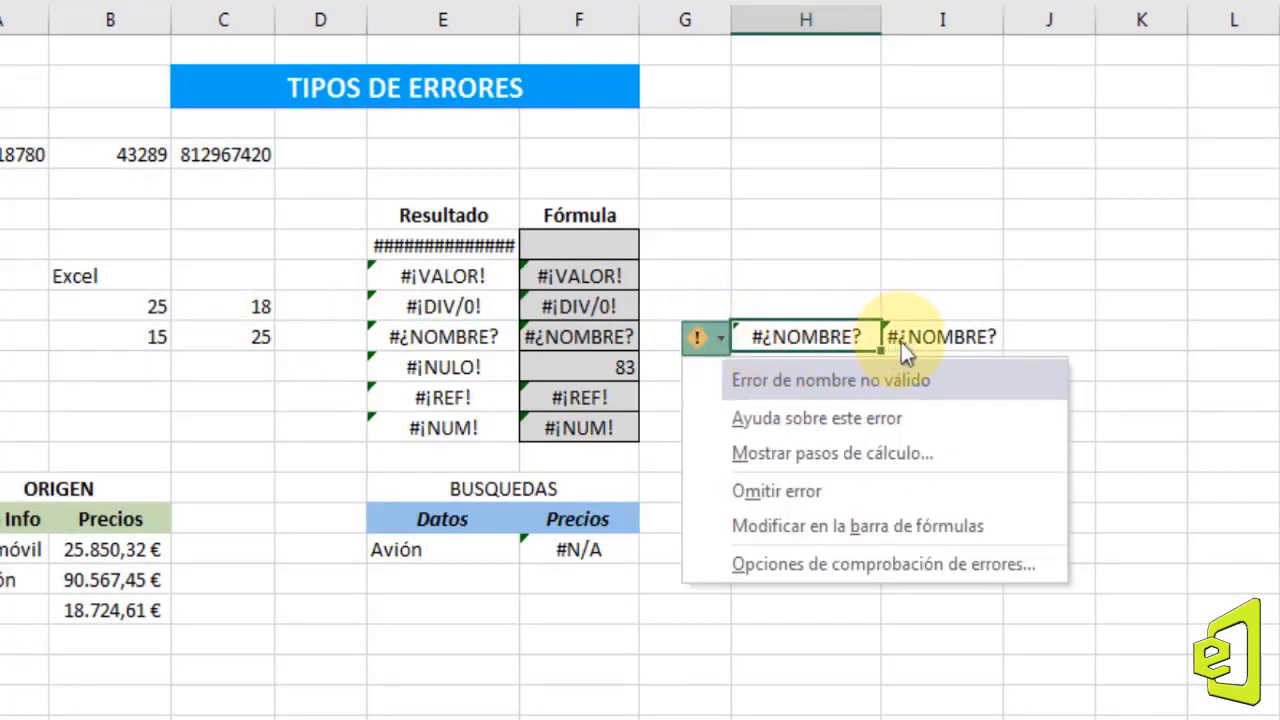
pyautogui.click(951, 336)
pyautogui.click(846, 338)
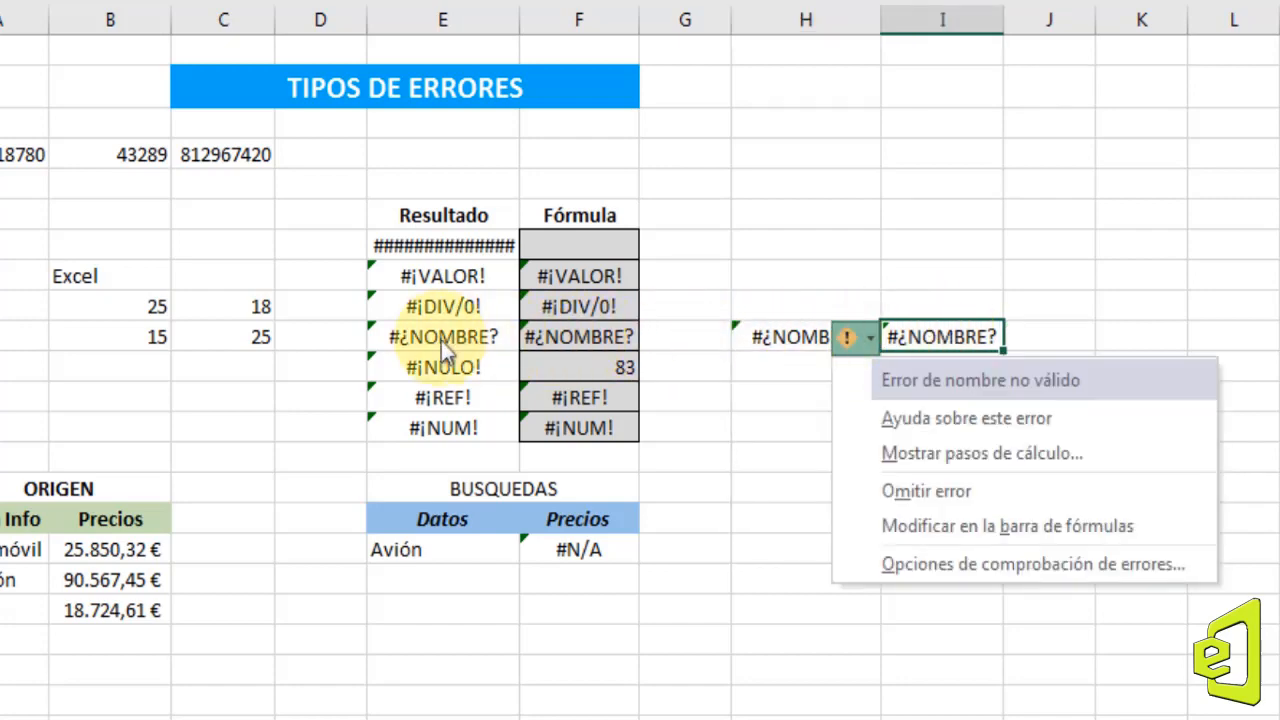
# Examine the error-checking options for the #¡NULO! result in E11 and the #¡REF! result in E12.
pyautogui.click(415, 366)
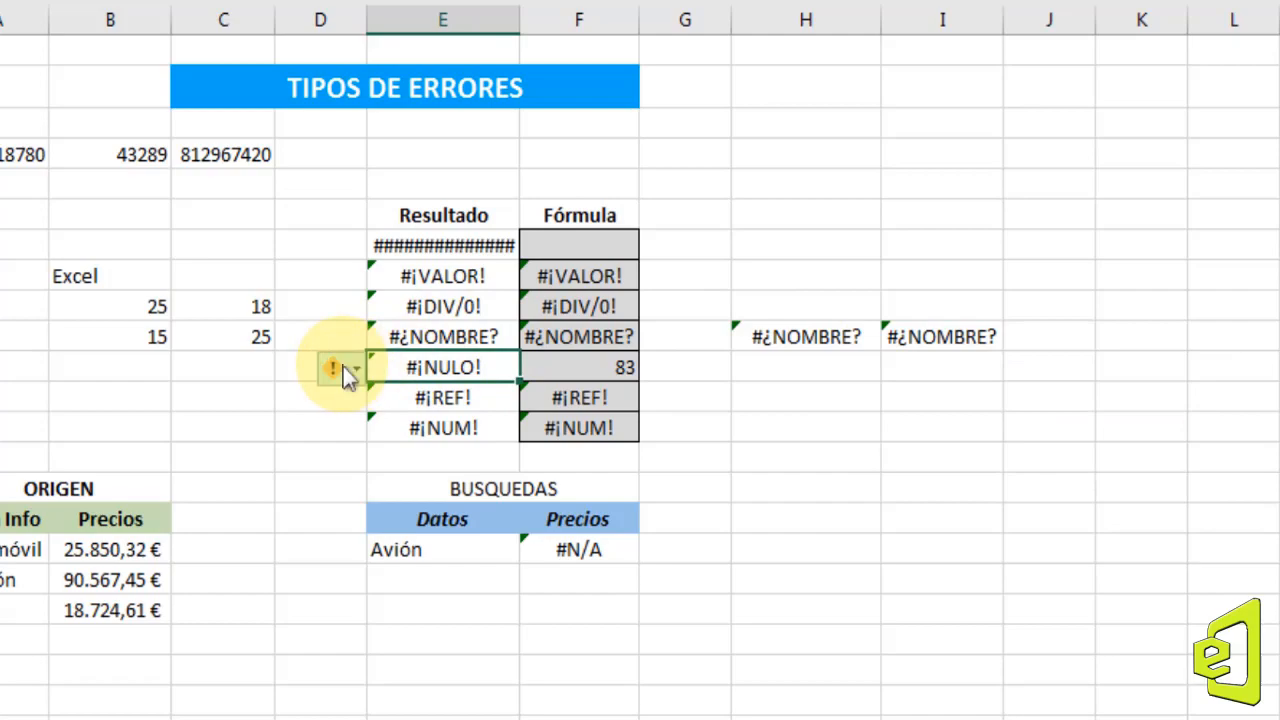
pyautogui.click(342, 366)
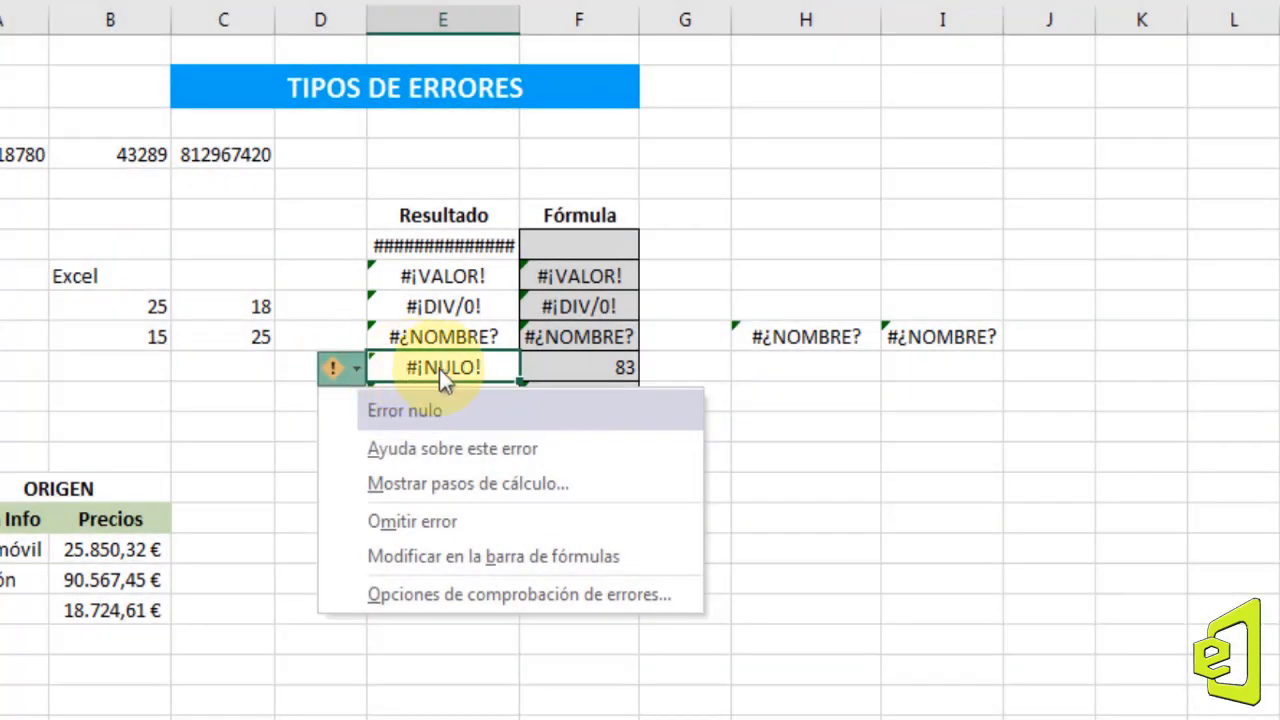
pyautogui.click(445, 368)
pyautogui.click(452, 397)
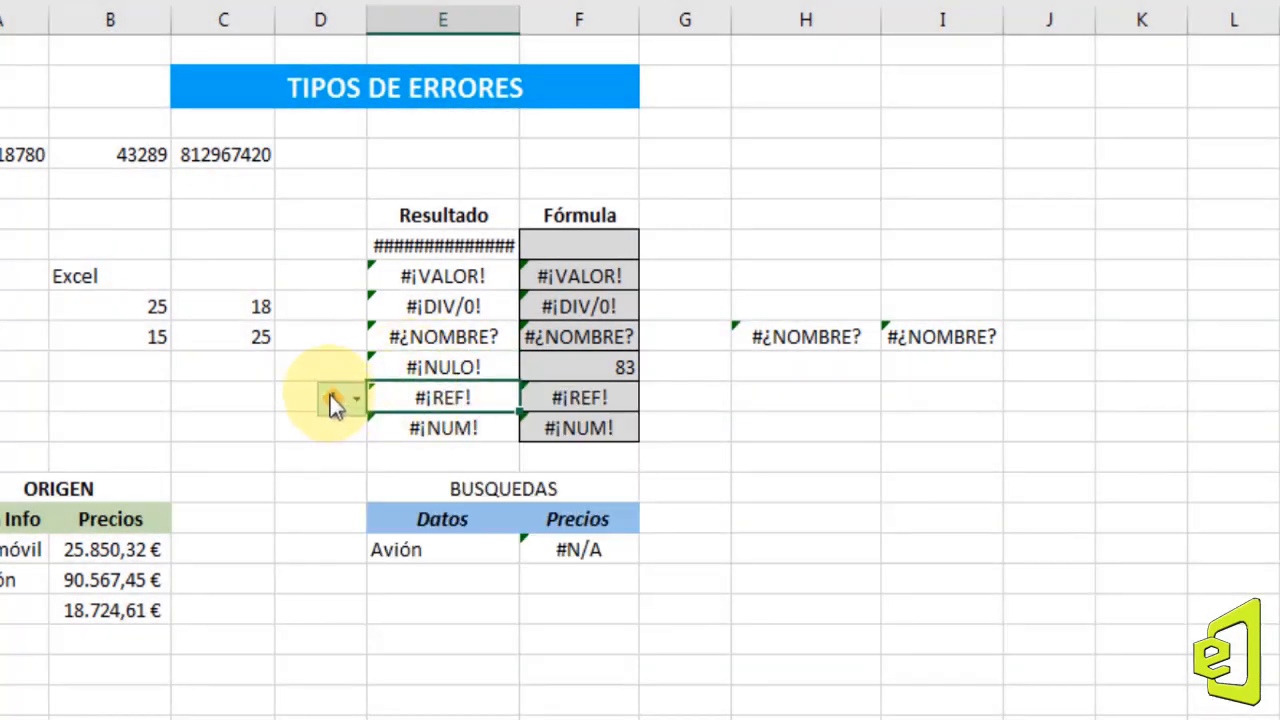
pyautogui.click(331, 395)
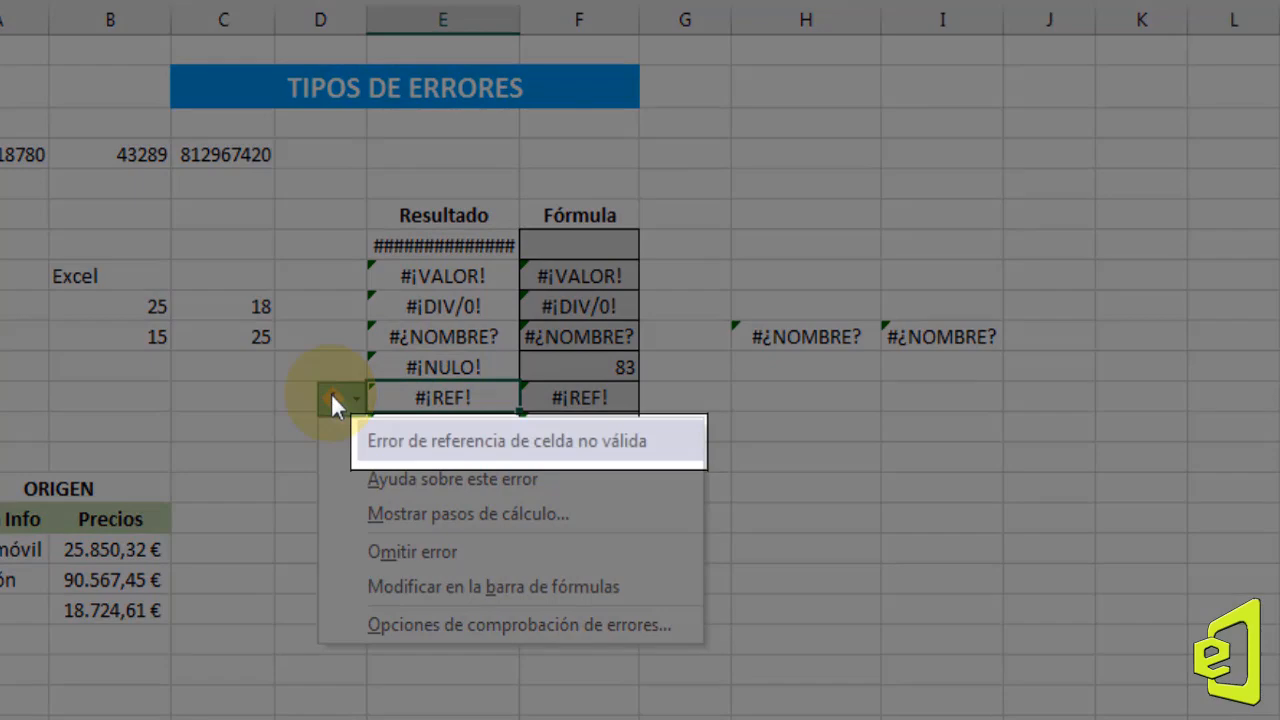
pyautogui.click(332, 396)
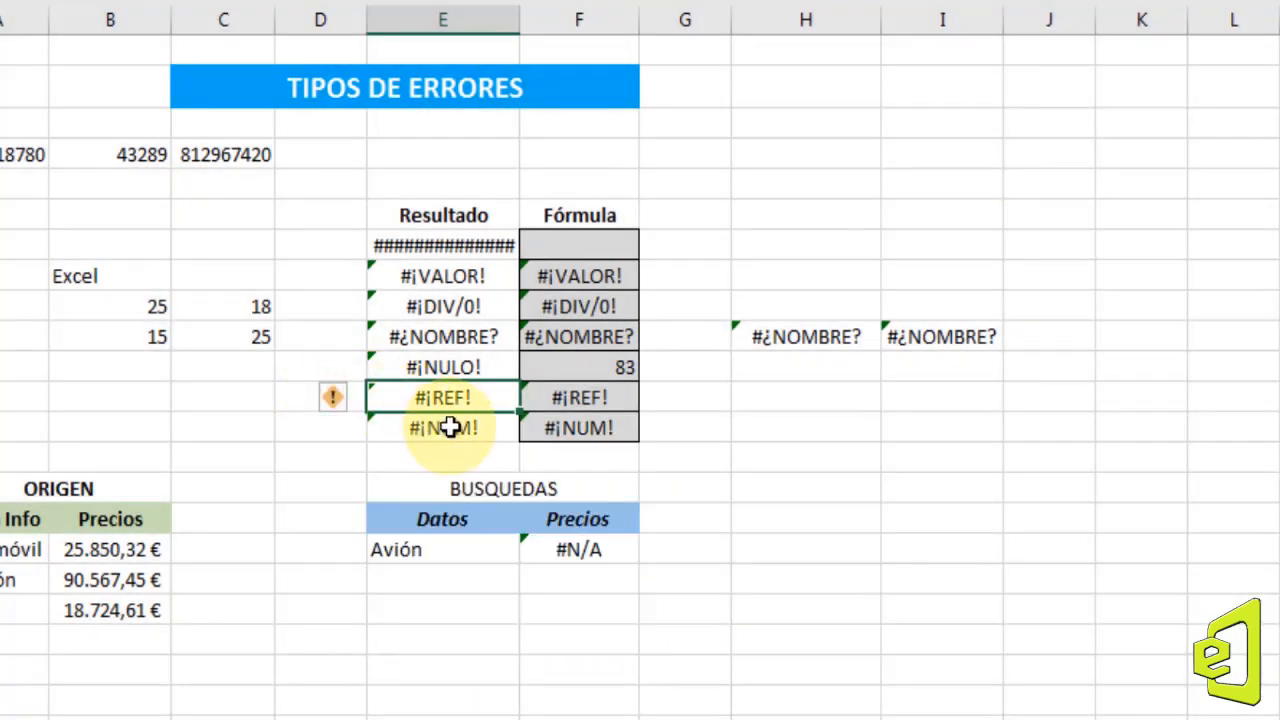
# Examine the error-checking options for the #¡NUM! result in E13 and the #N/A price in F17.
pyautogui.click(449, 427)
pyautogui.click(331, 427)
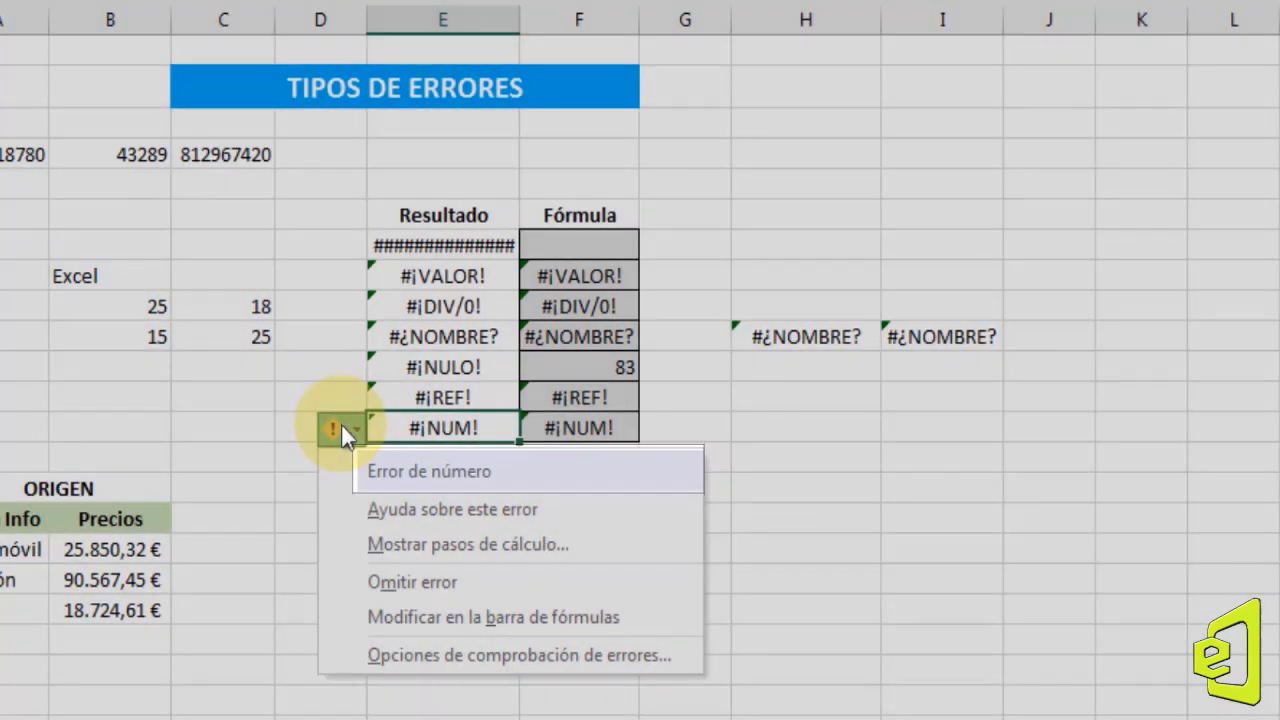
pyautogui.click(980, 429)
pyautogui.click(1150, 548)
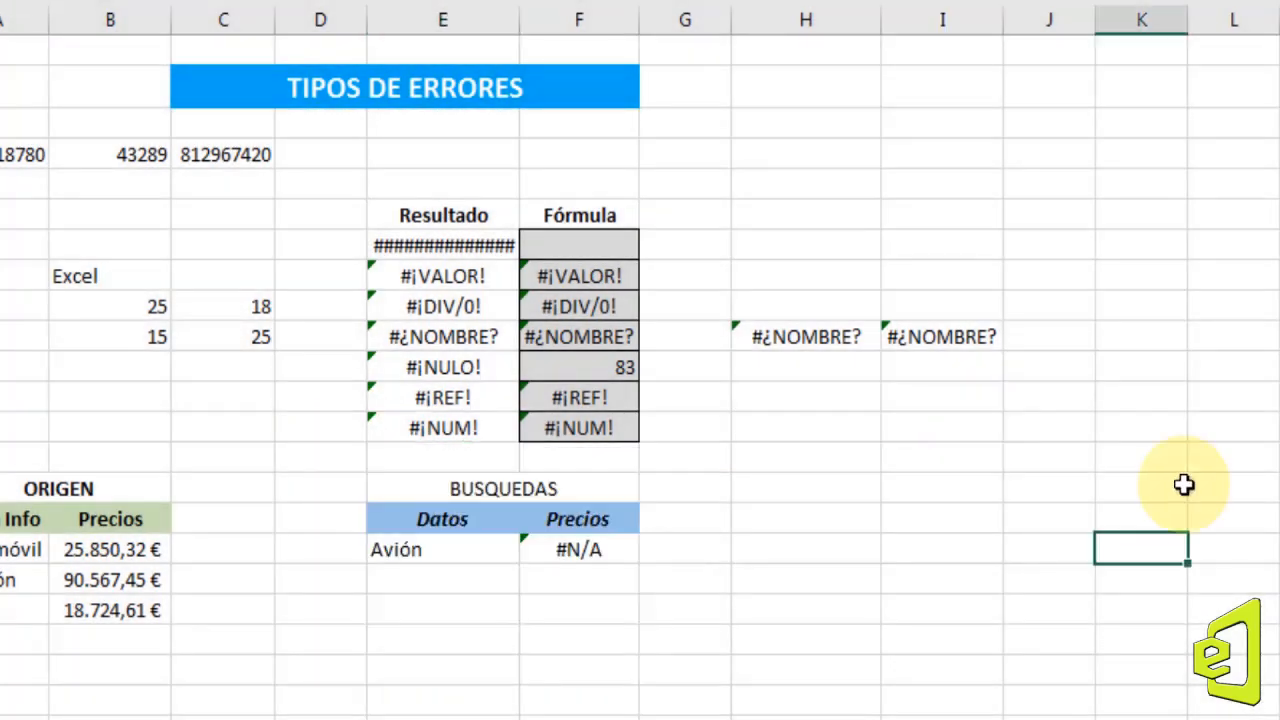
pyautogui.click(600, 549)
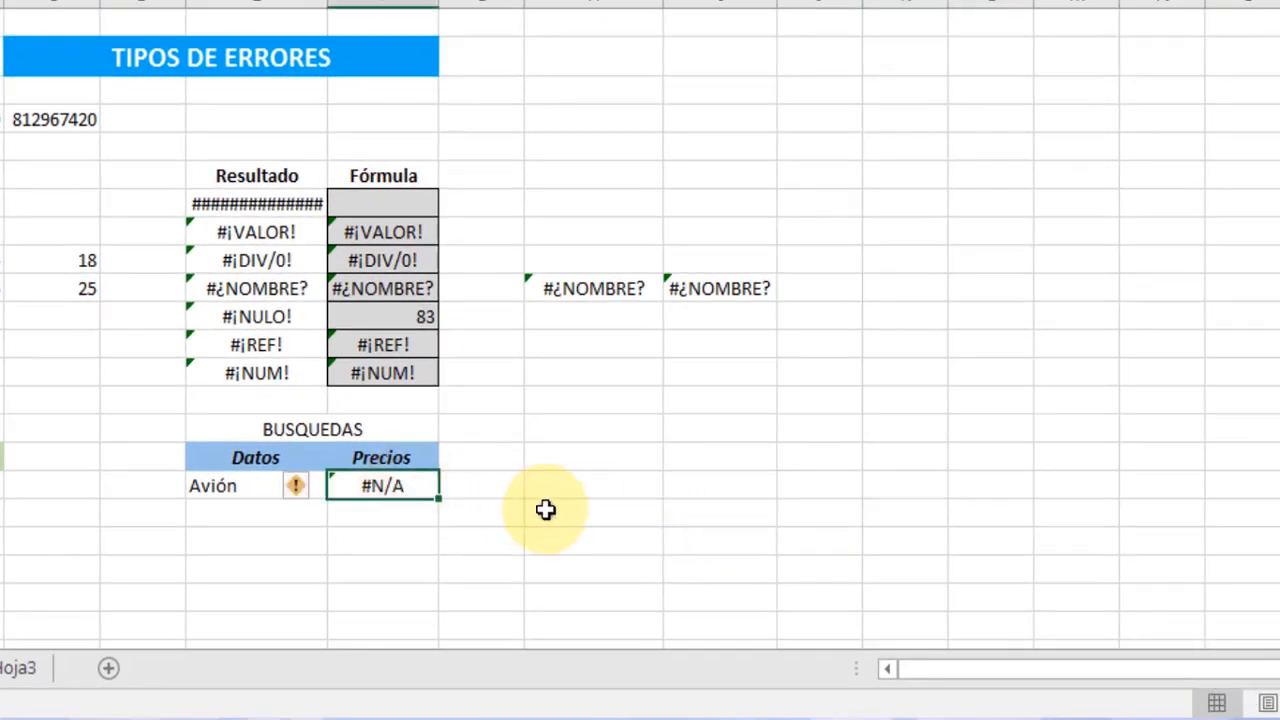
pyautogui.click(312, 486)
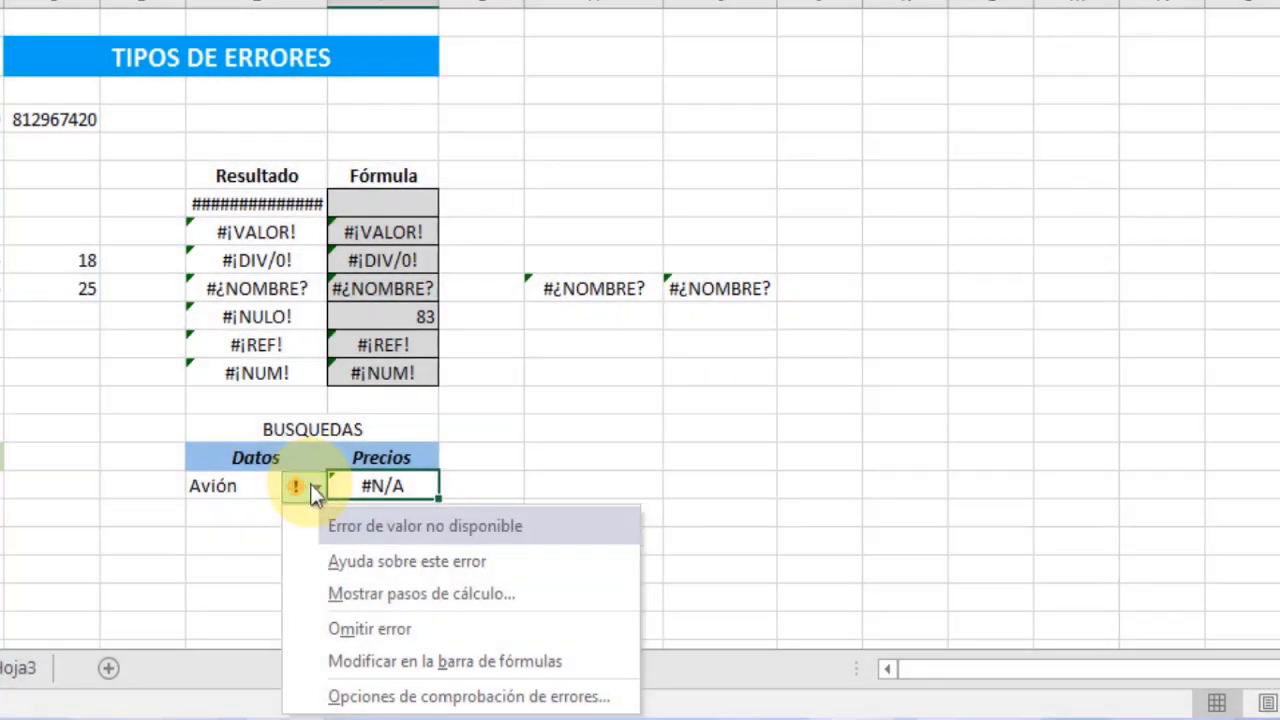
pyautogui.click(823, 468)
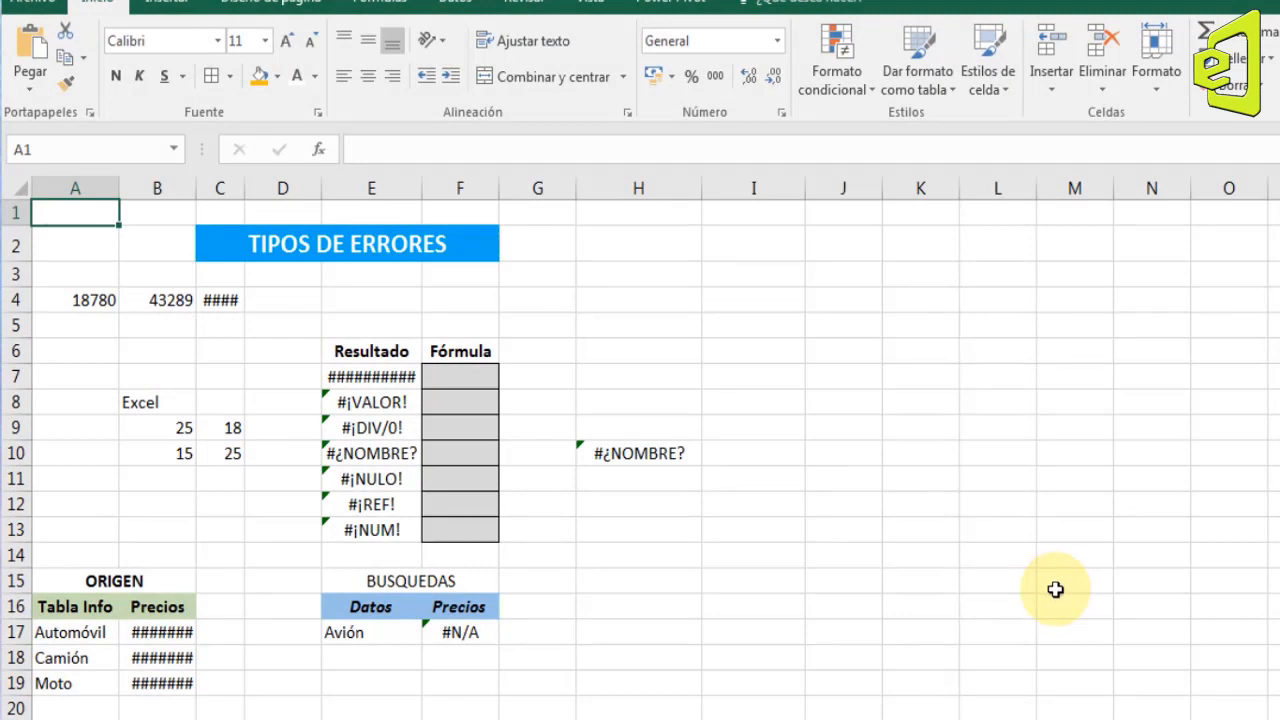
# Autofit column C to its contents and widen column B enough for the price values.
pyautogui.doubleClick(244, 190)
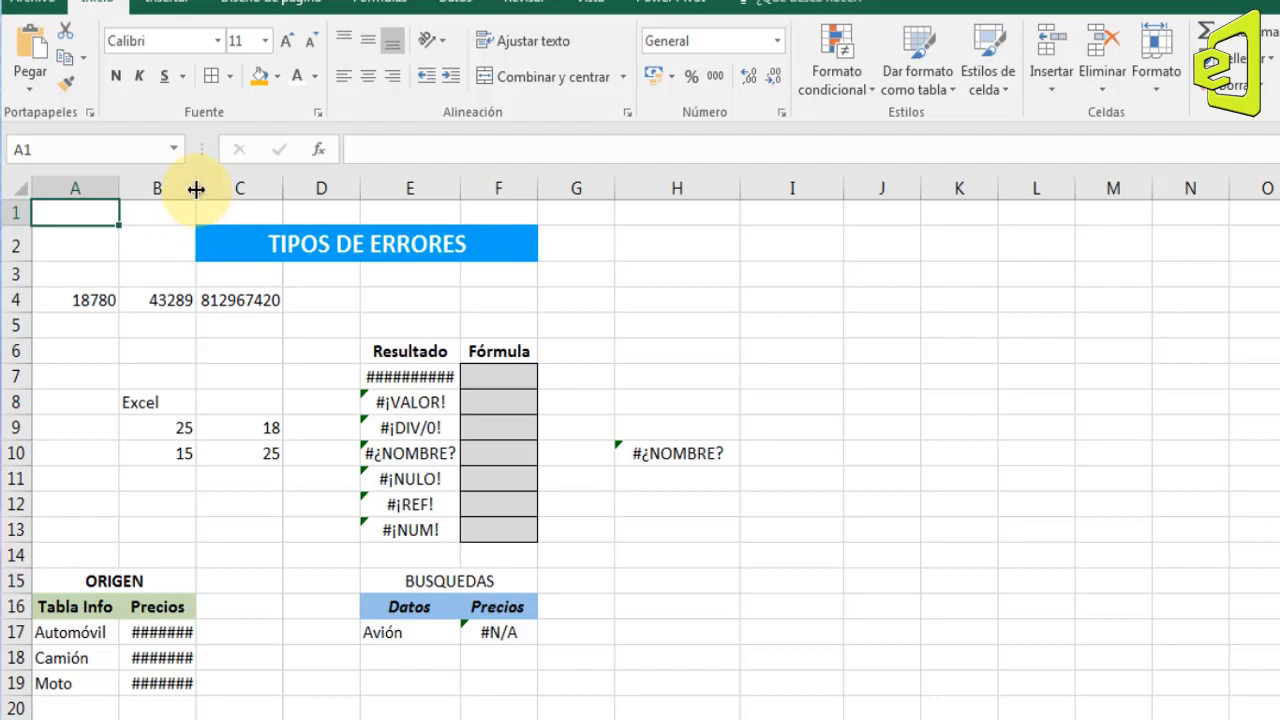
pyautogui.moveTo(196, 189); pyautogui.dragTo(222, 189)
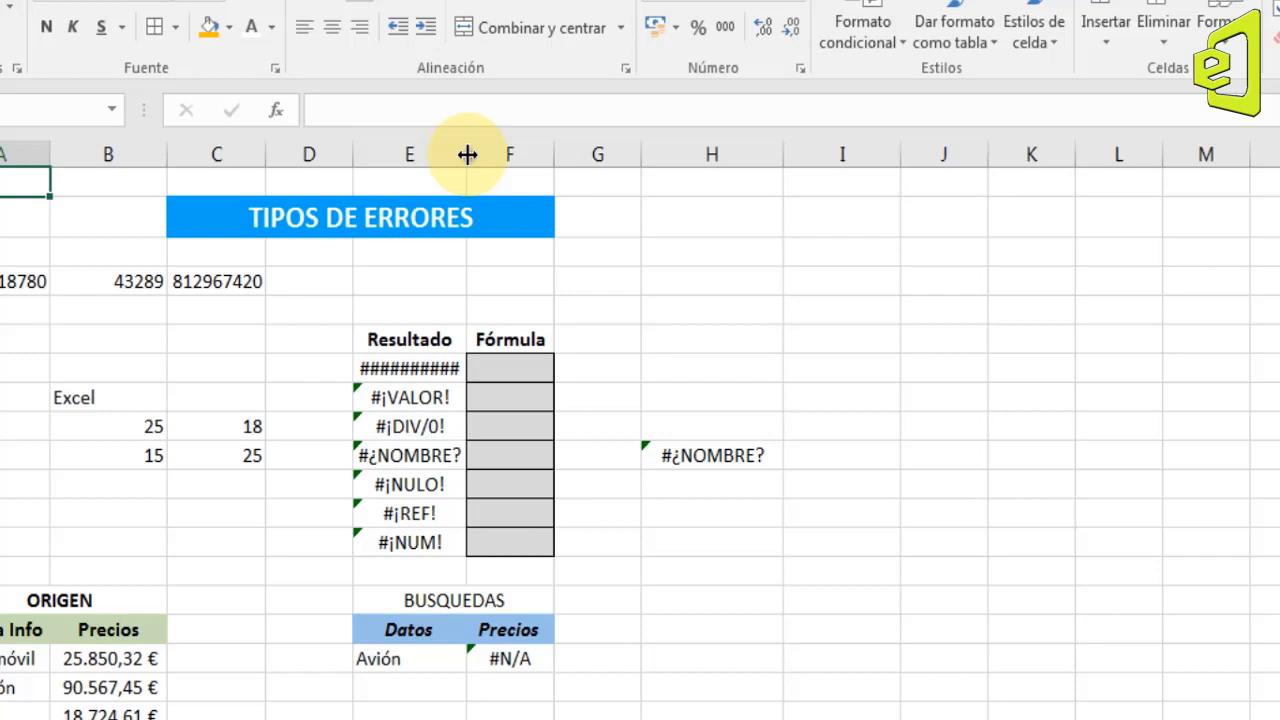
# Widen column E, check the formula in E7, and narrow the column again slightly.
pyautogui.moveTo(467, 154); pyautogui.dragTo(519, 148)
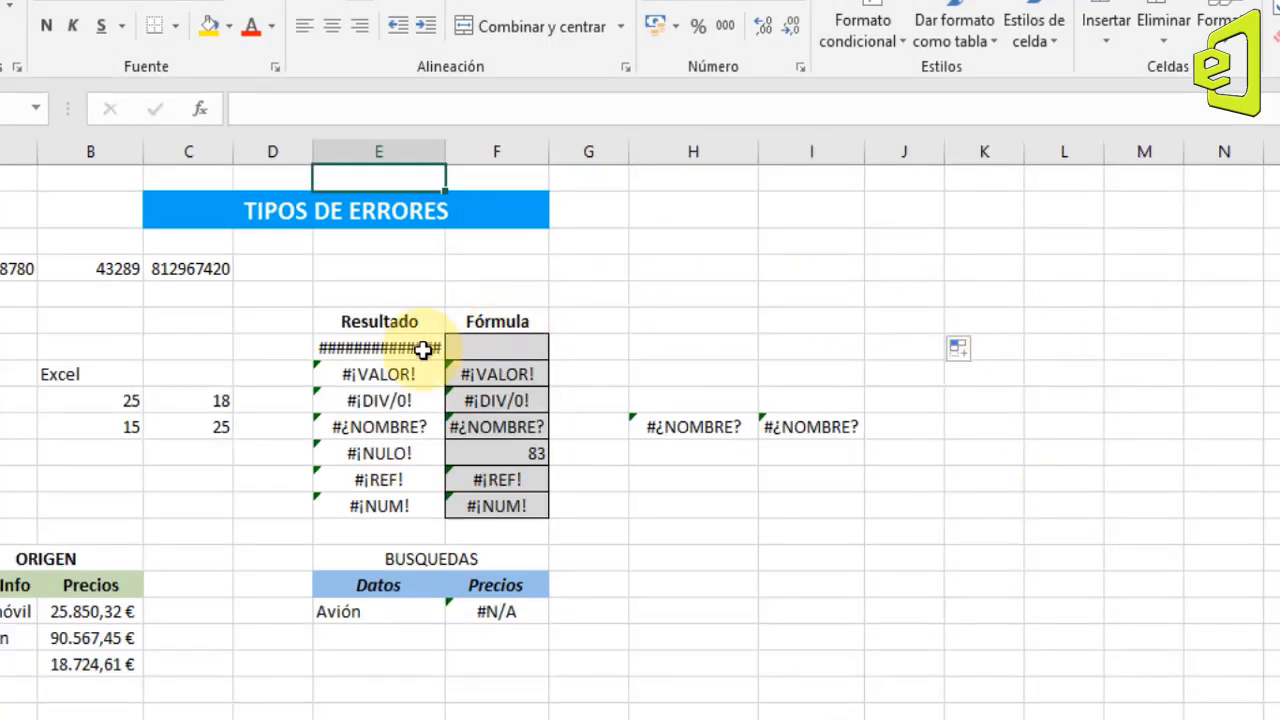
pyautogui.click(392, 348)
pyautogui.moveTo(385, 348)
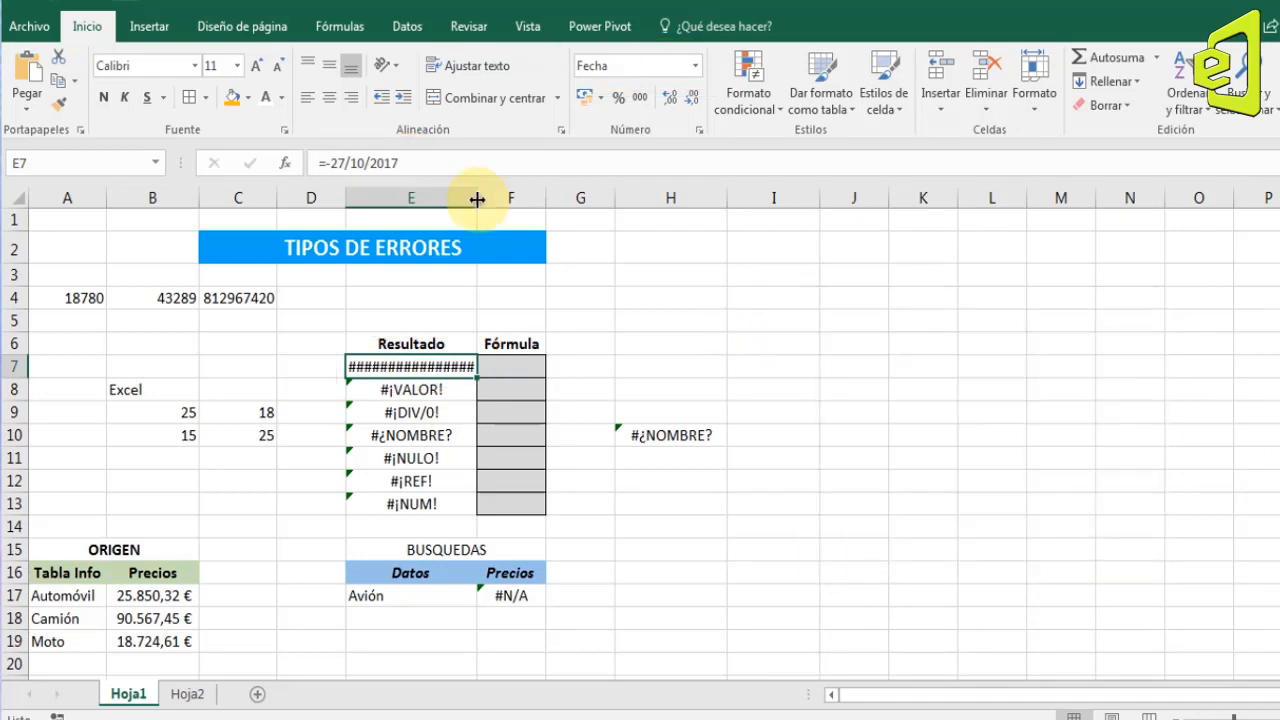
pyautogui.moveTo(477, 198); pyautogui.dragTo(461, 201)
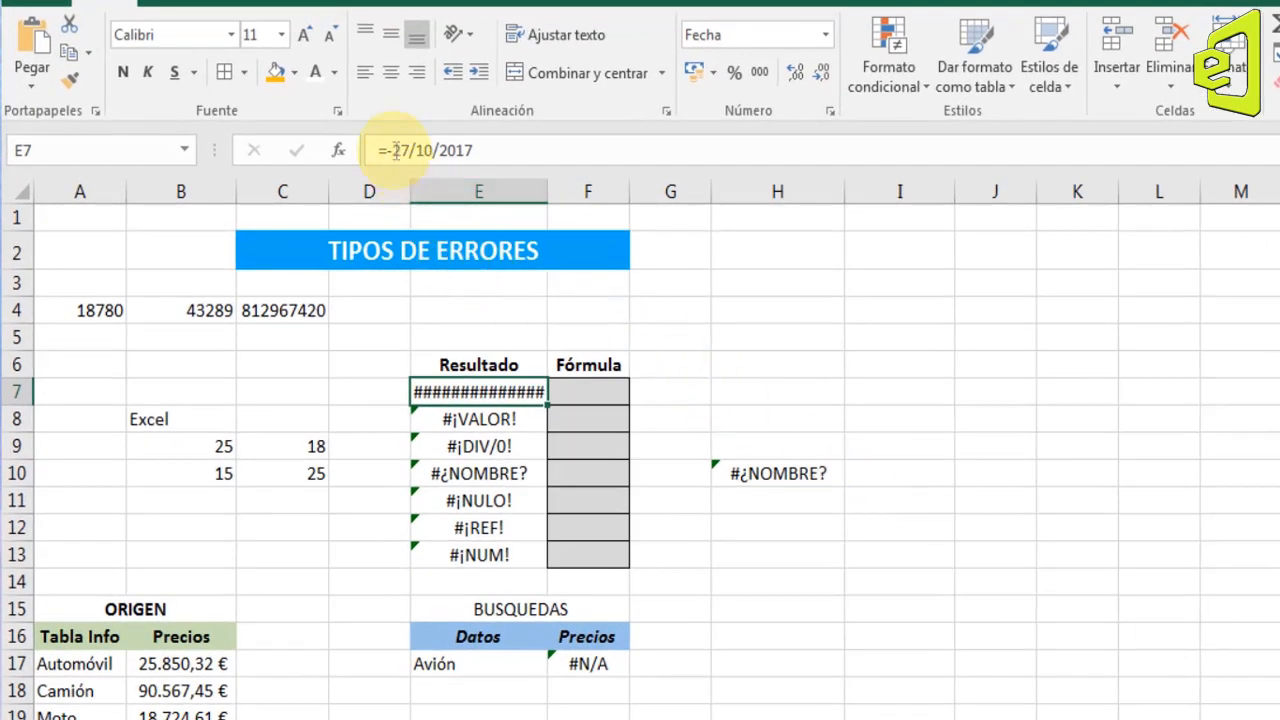
# Remove the equals and minus signs from E7 so that it contains the date 27/10/2017.
pyautogui.click(400, 150)
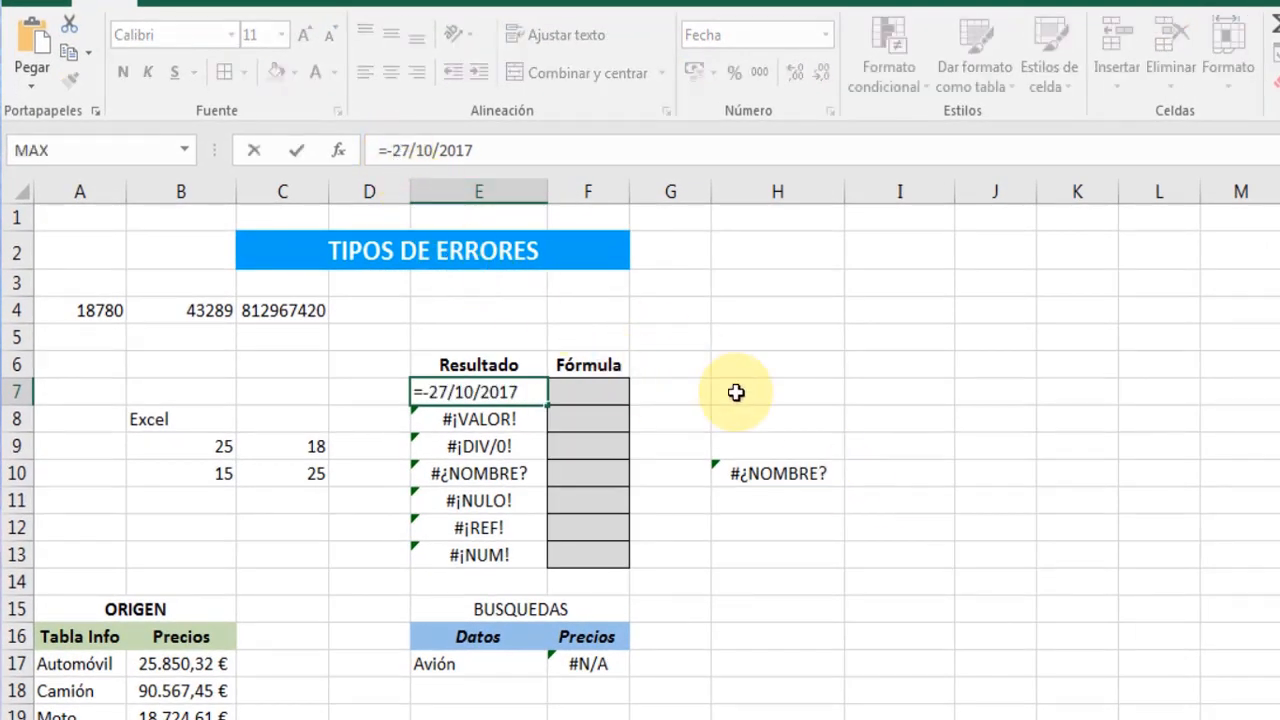
pyautogui.press('Delete')
pyautogui.press('Delete')
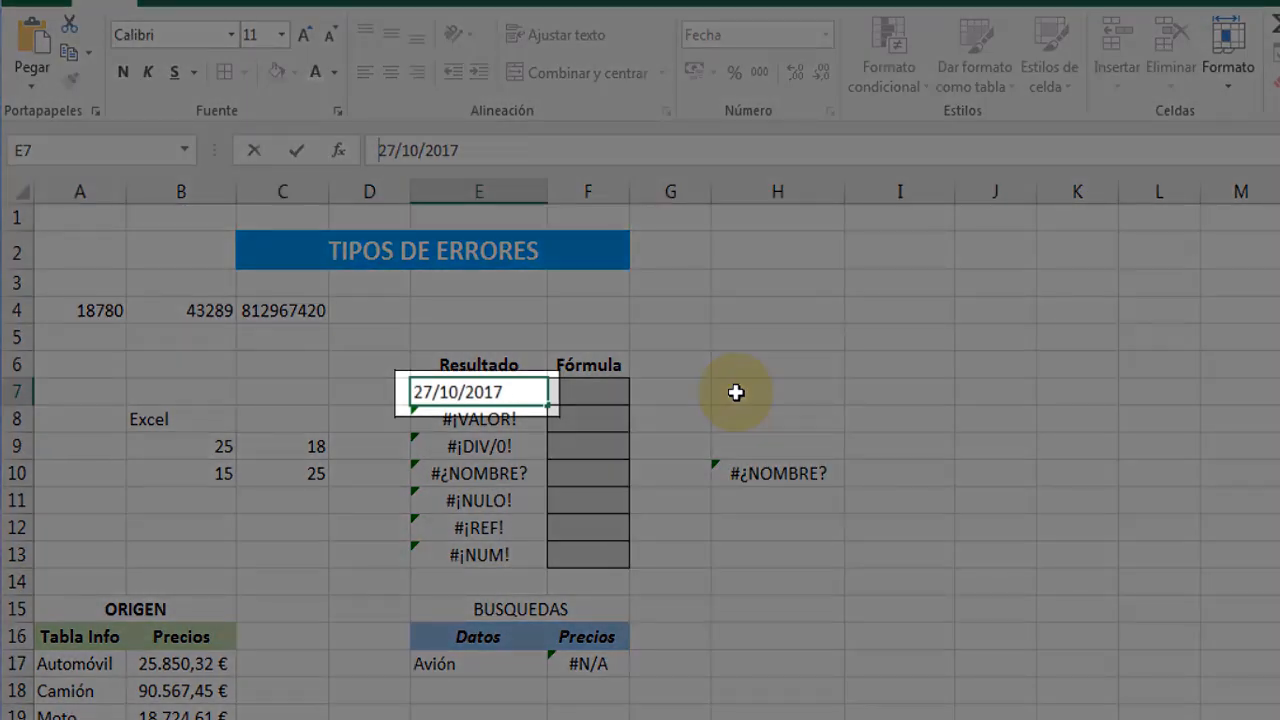
pyautogui.press('Return')
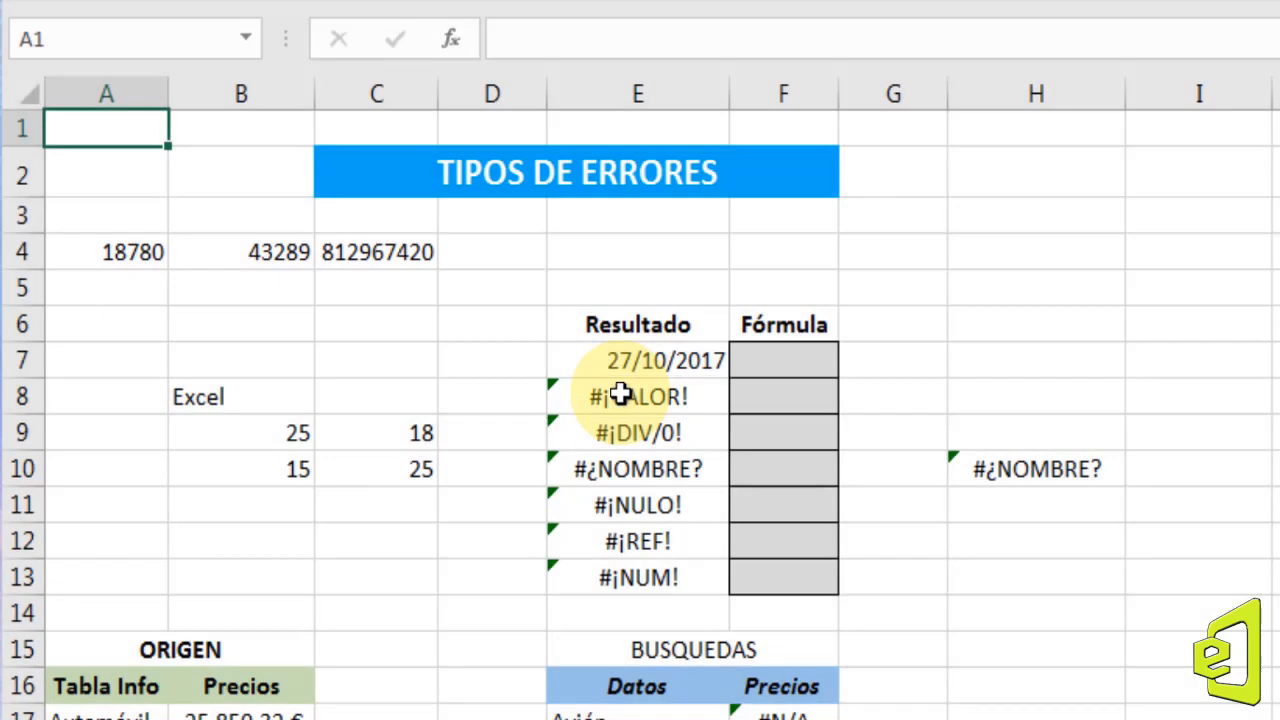
# Examine the formula in E8 and the cells it references, leaving the formula as it is.
pyautogui.click(622, 395)
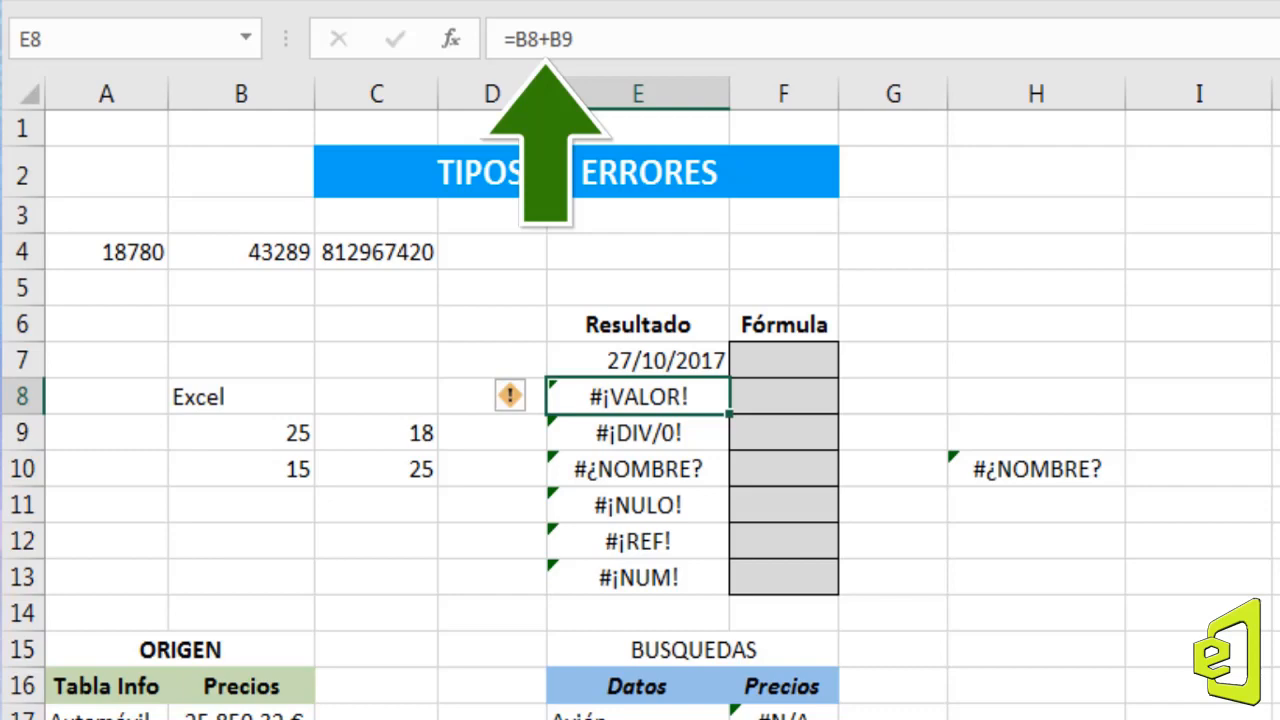
pyautogui.doubleClick(657, 397)
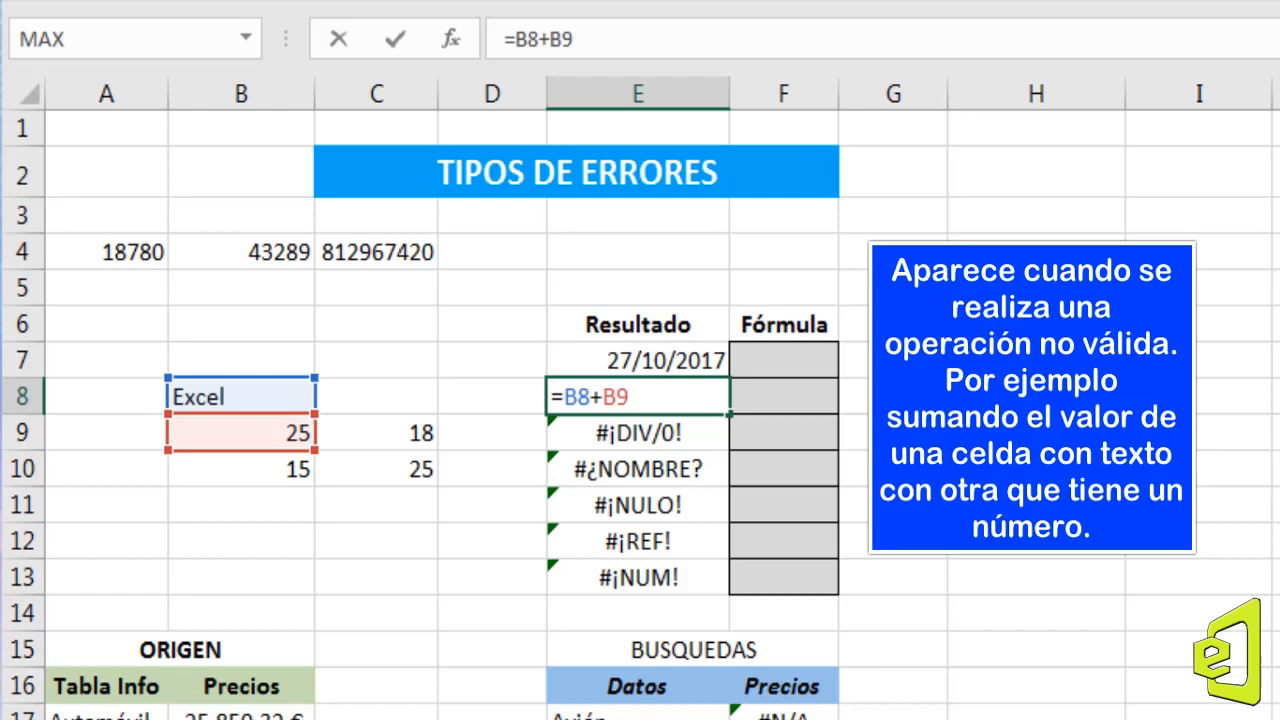
pyautogui.click(394, 42)
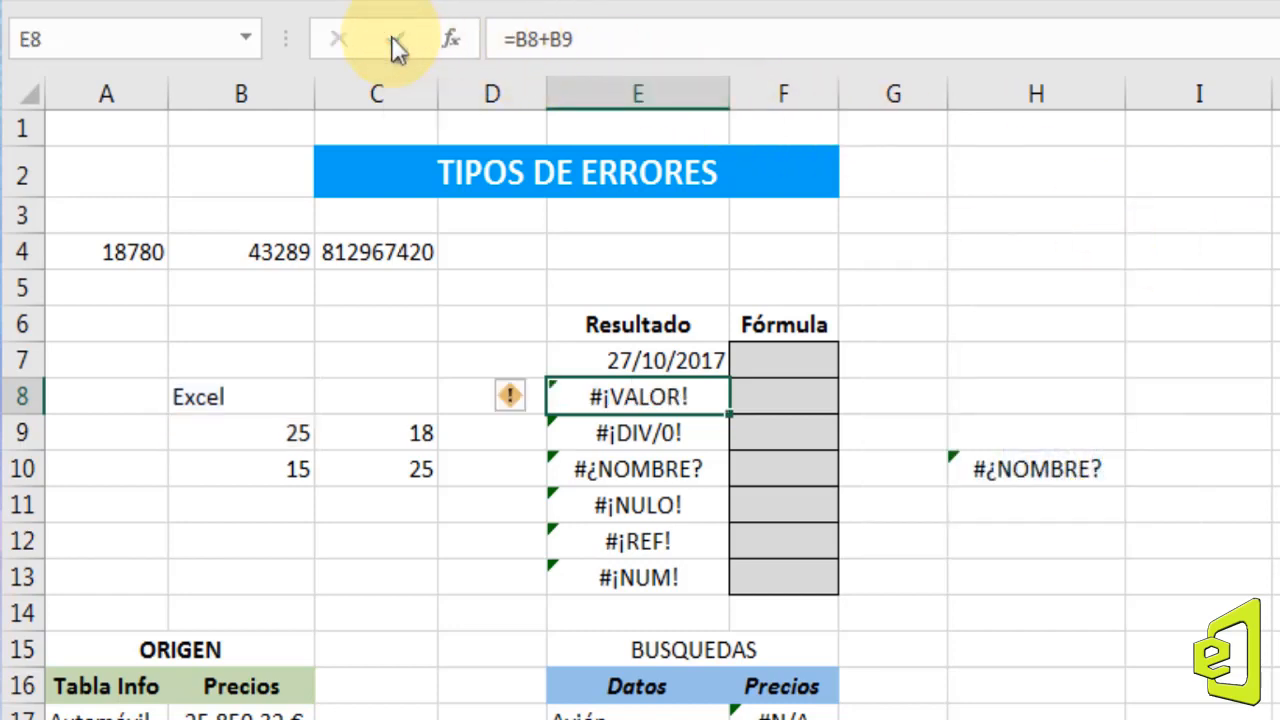
# Enter the formula =B8+B9 in F8 to add the text cell and the number below it.
pyautogui.click(781, 397)
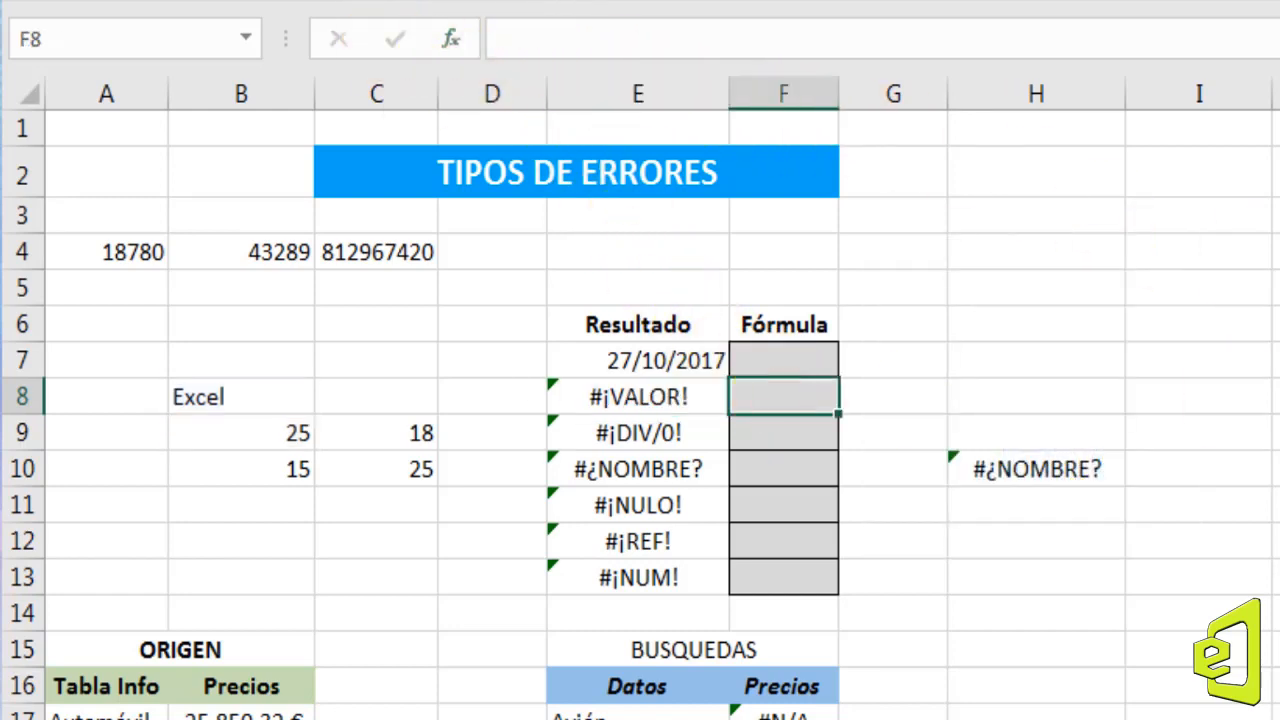
pyautogui.write('=')
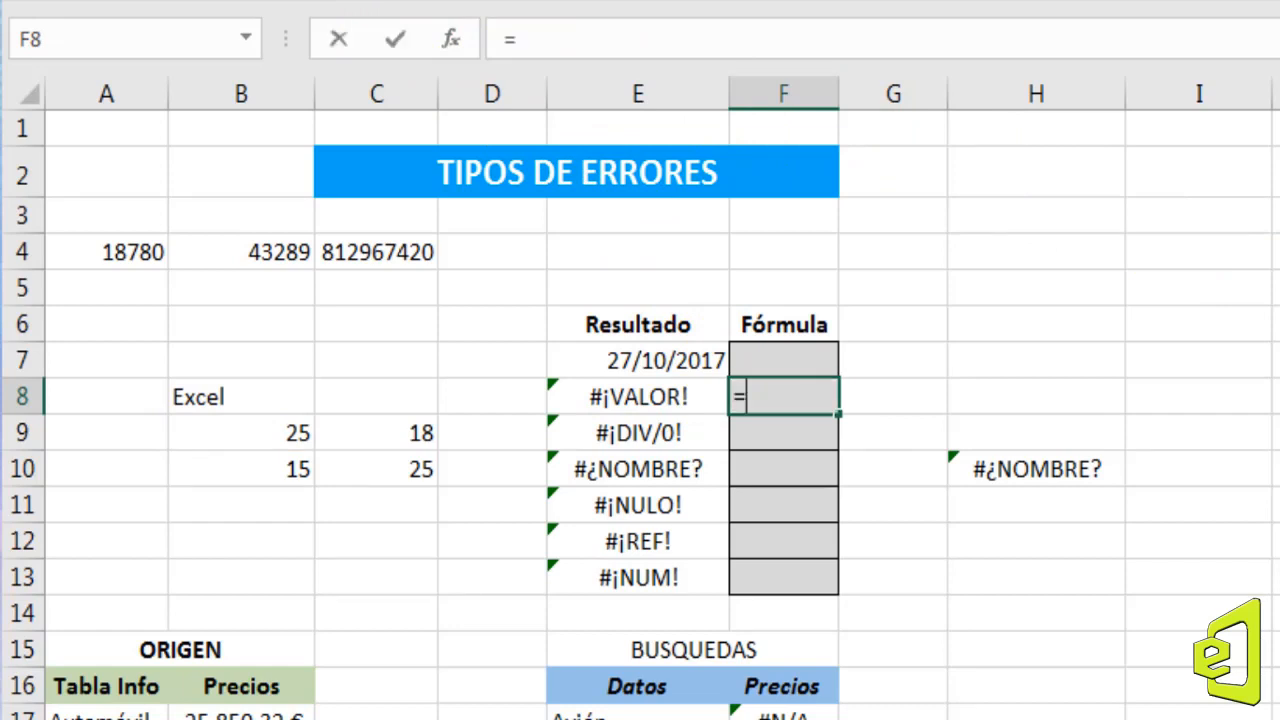
pyautogui.click(195, 397)
pyautogui.write('+')
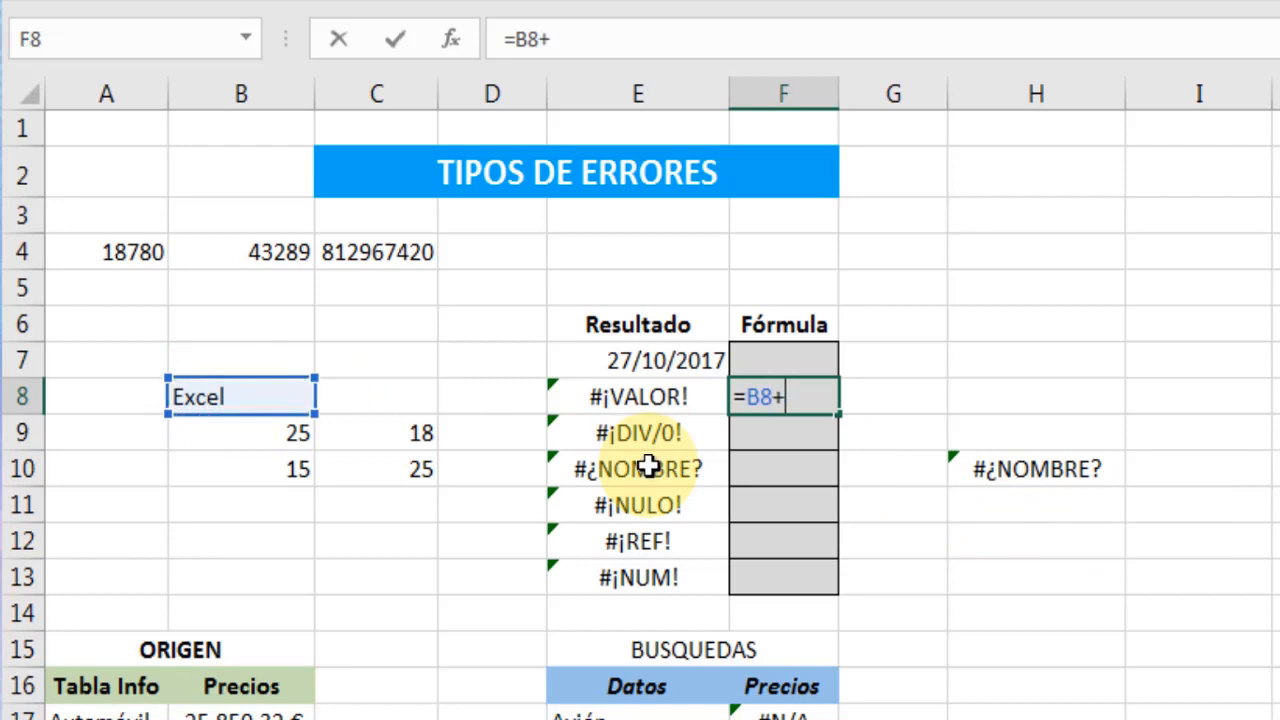
pyautogui.click(258, 431)
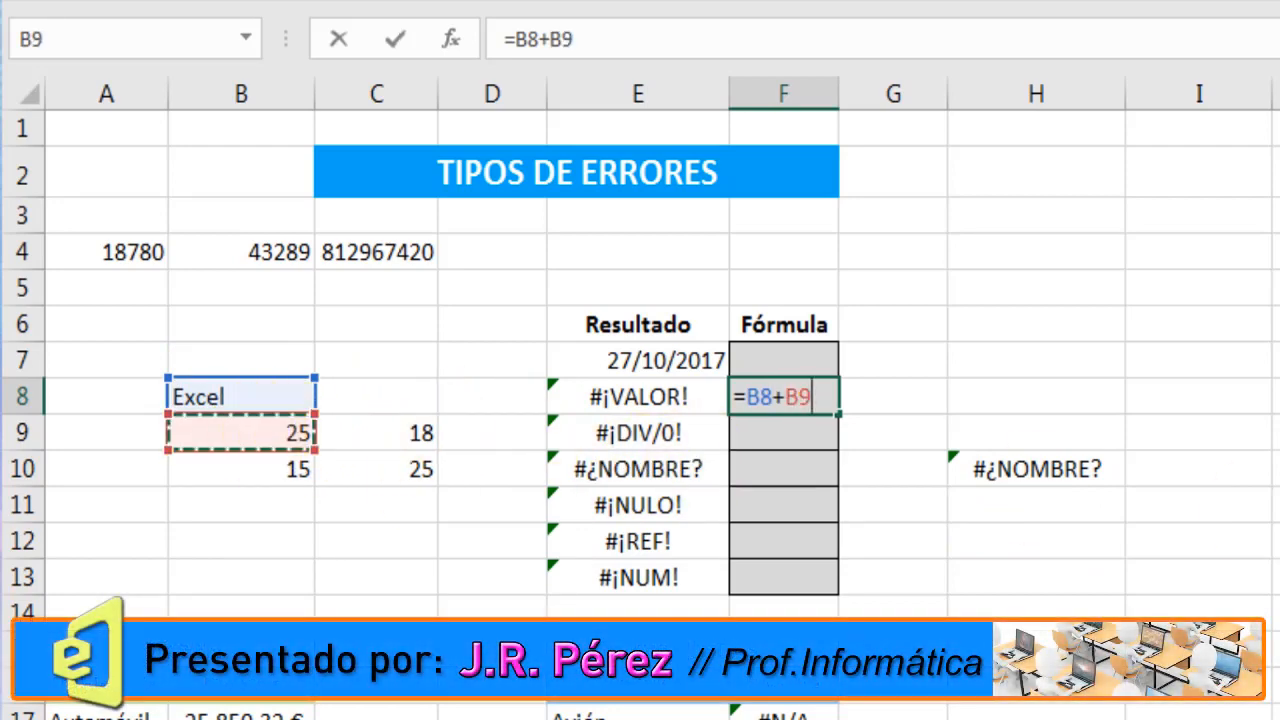
pyautogui.press('Return')
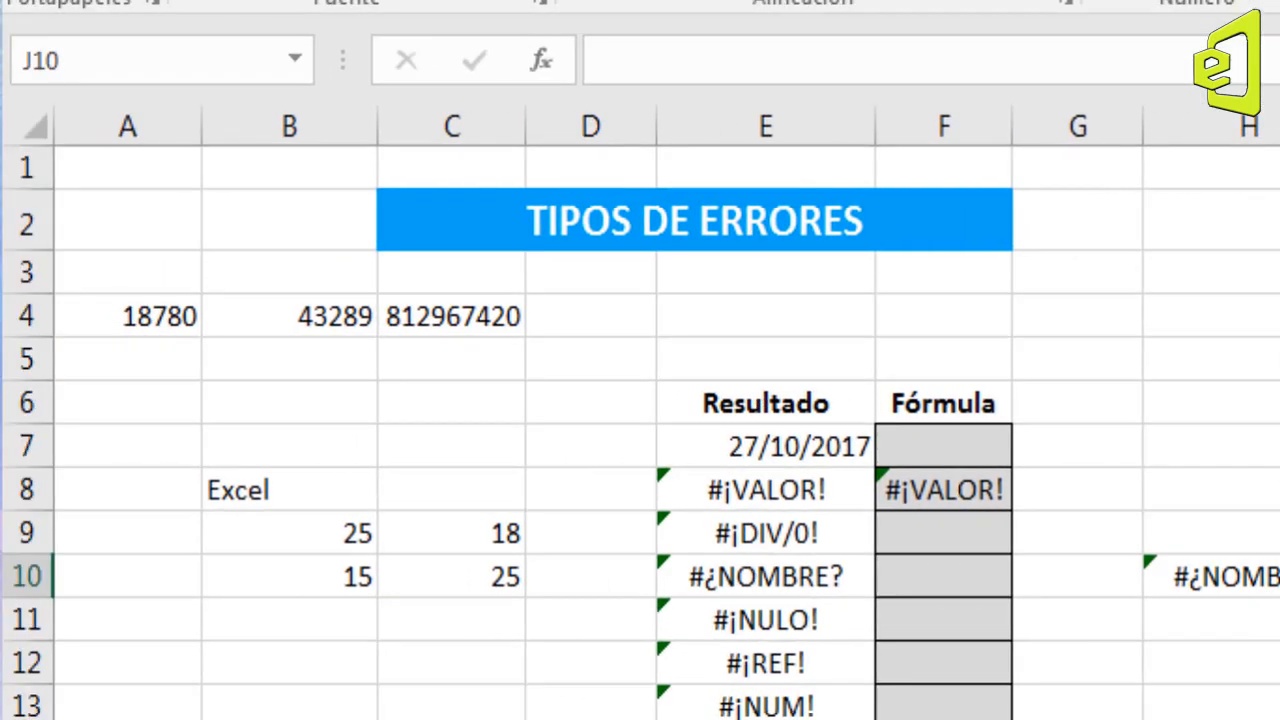
# Check the formula in E9 and reproduce its division by an empty cell in F9 with =B9/B11.
pyautogui.click(780, 533)
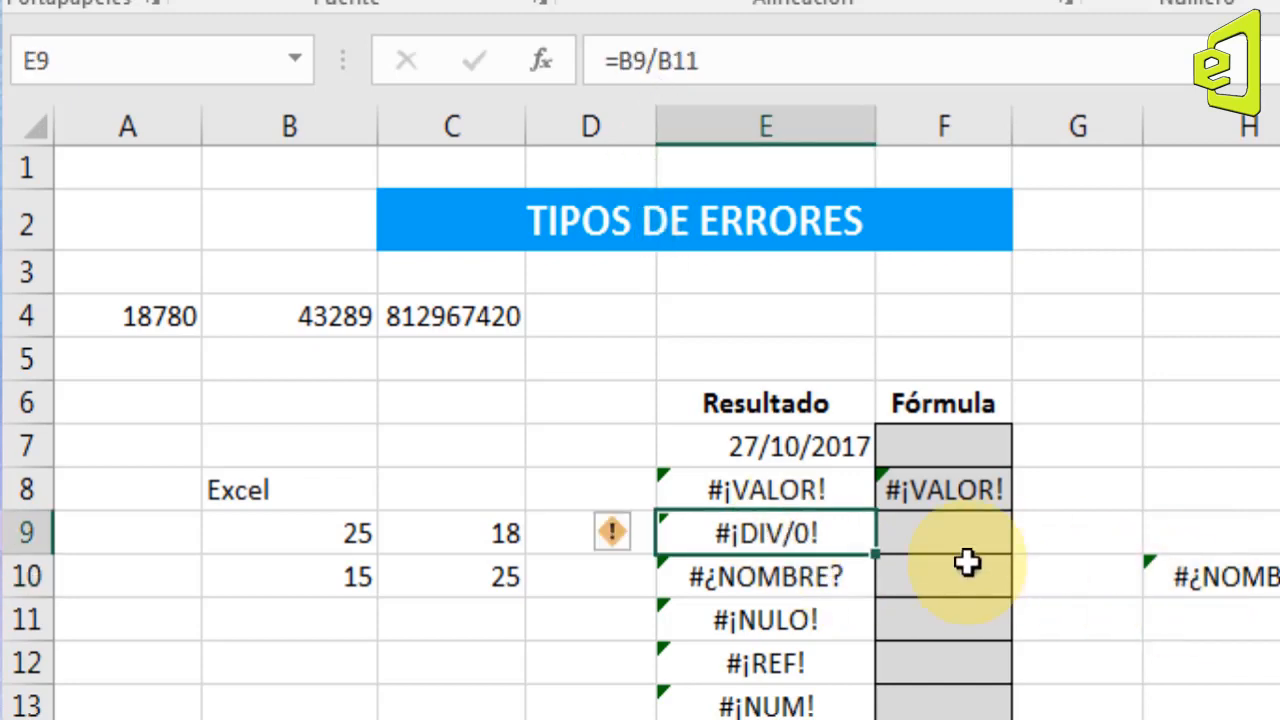
pyautogui.doubleClick(810, 537)
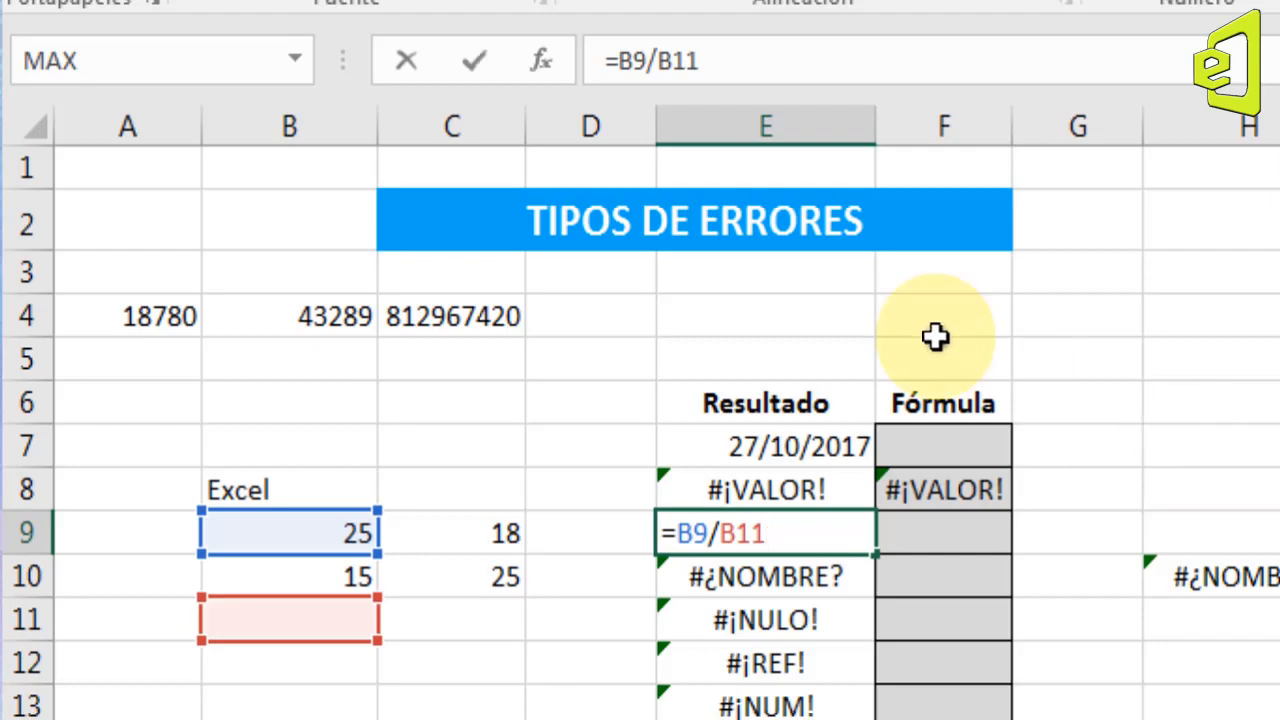
pyautogui.click(472, 59)
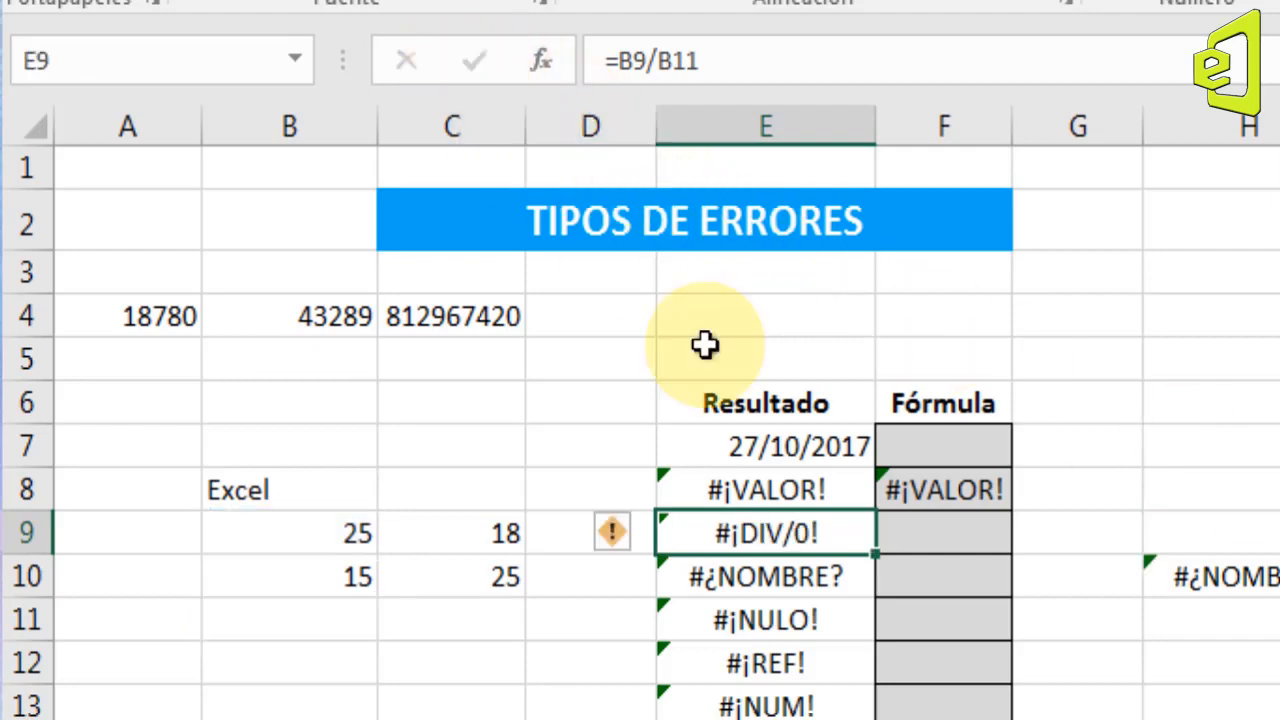
pyautogui.click(933, 553)
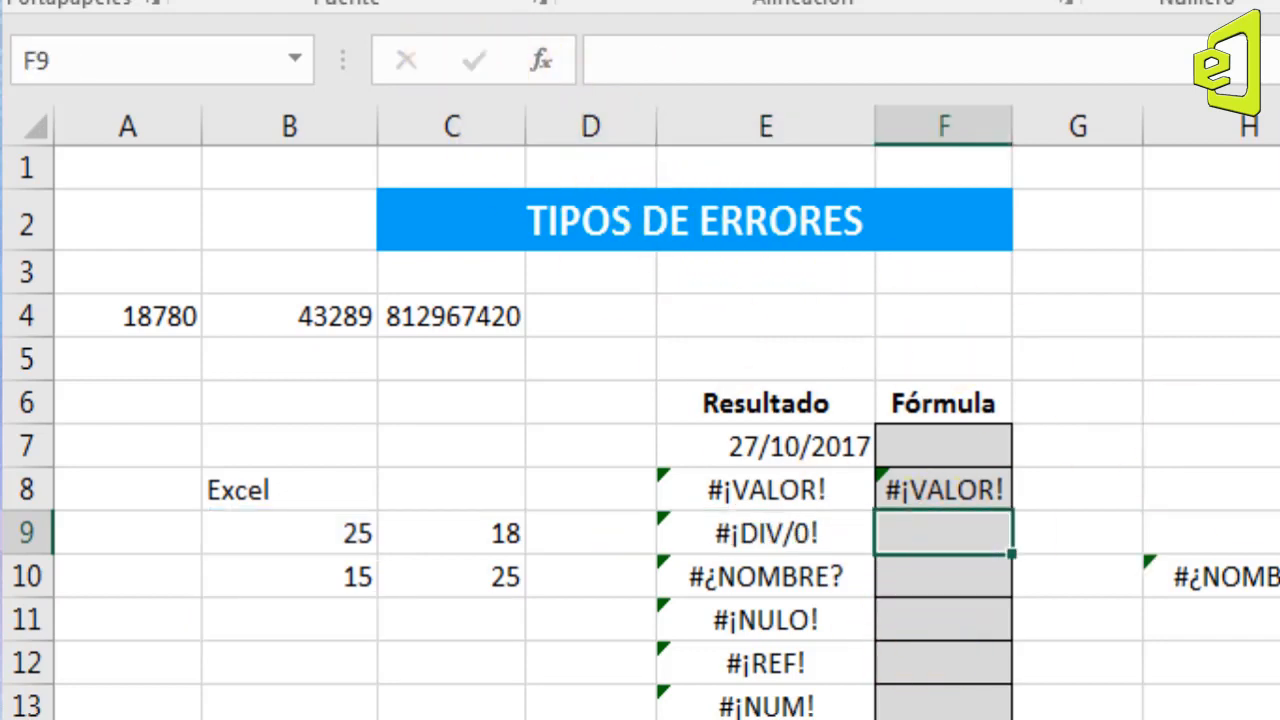
pyautogui.write('=')
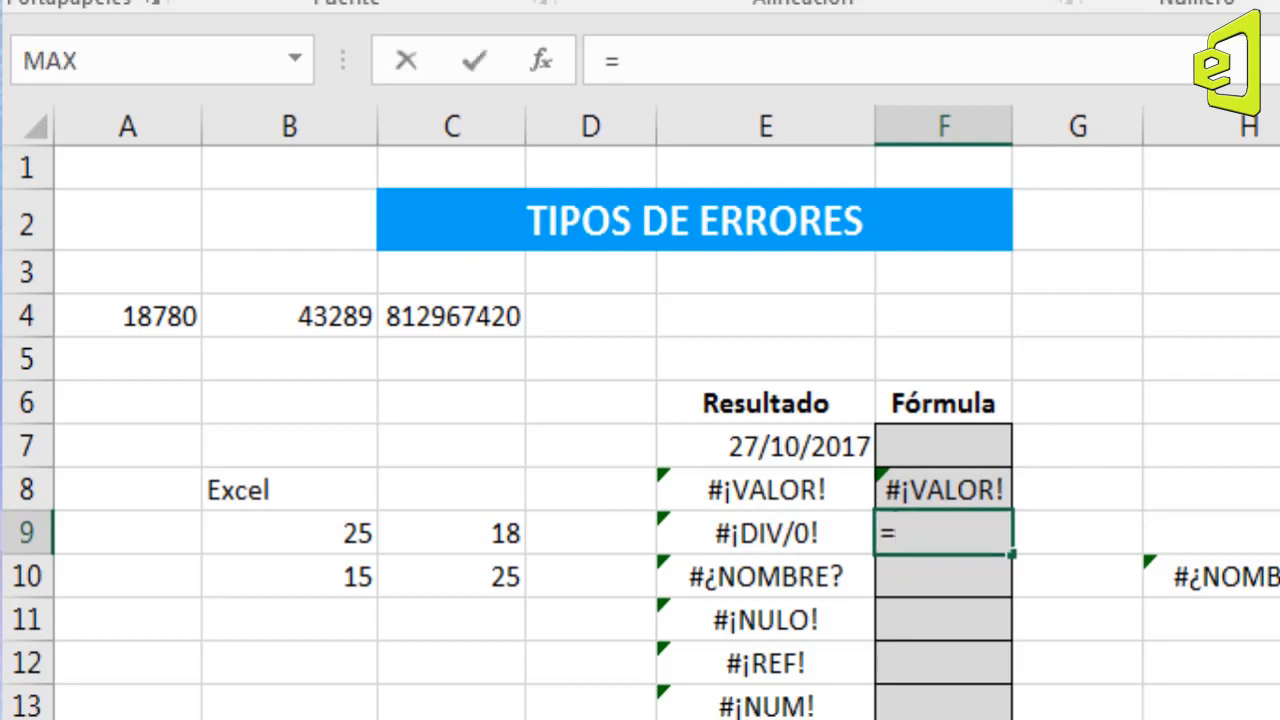
pyautogui.click(319, 520)
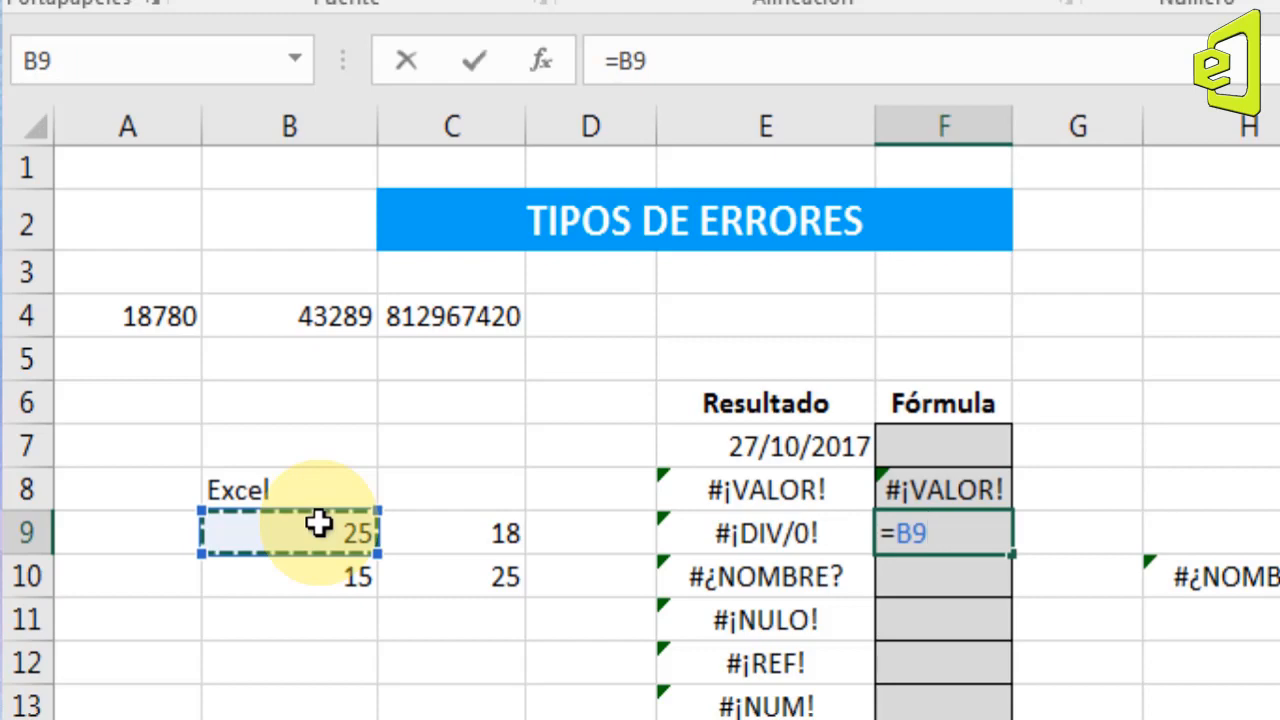
pyautogui.write('/')
pyautogui.click(302, 628)
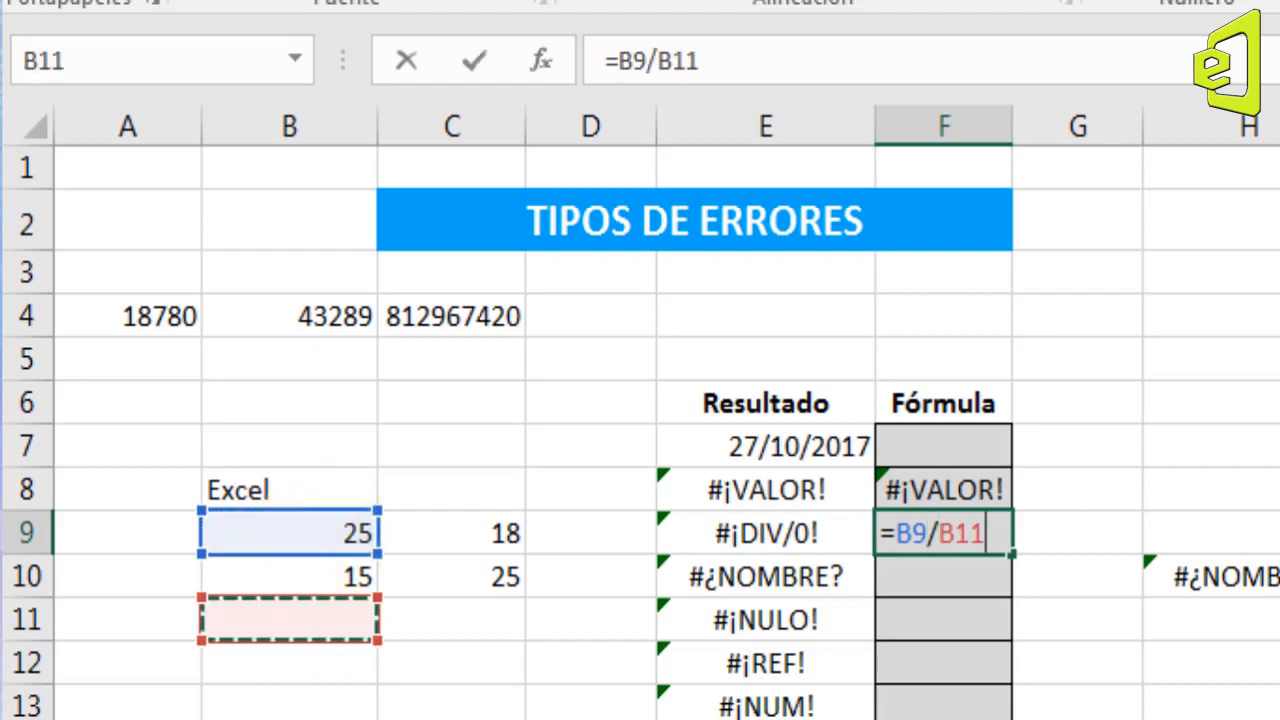
pyautogui.click(472, 62)
pyautogui.click(1279, 719)
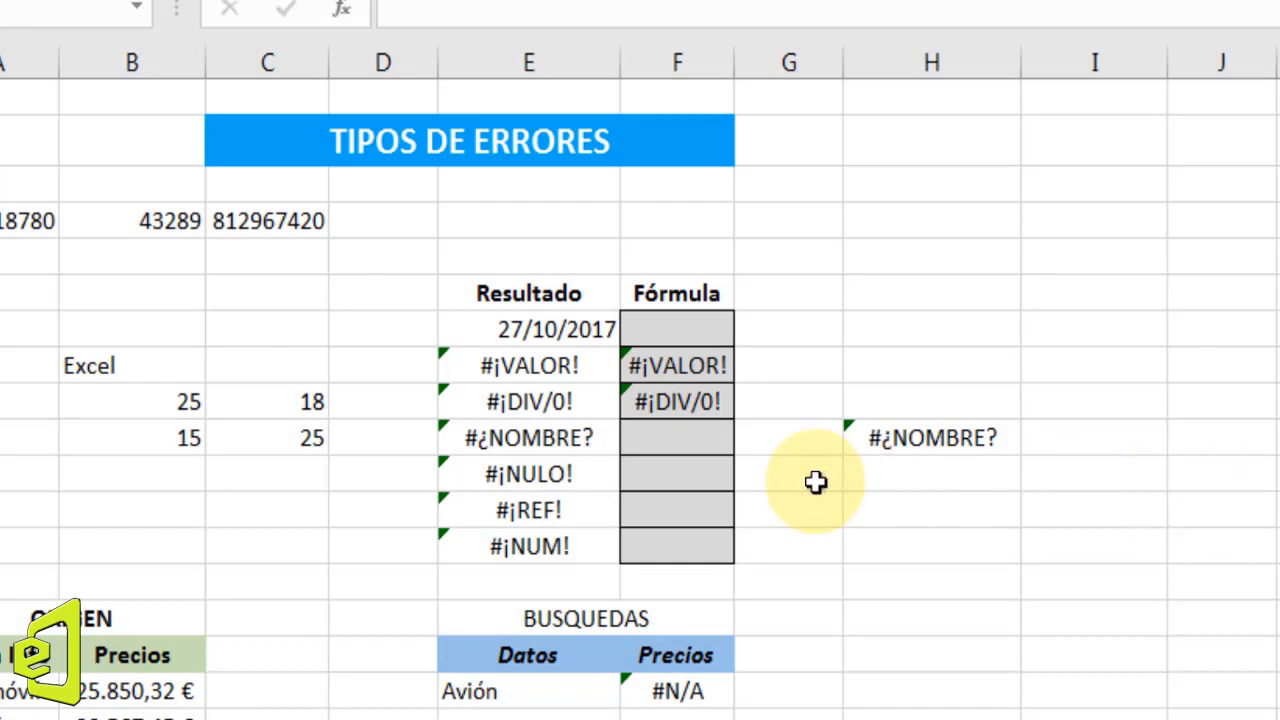
# Check the formula in E10 and enter a SUMA formula over B9:B10 in F10.
pyautogui.click(560, 437)
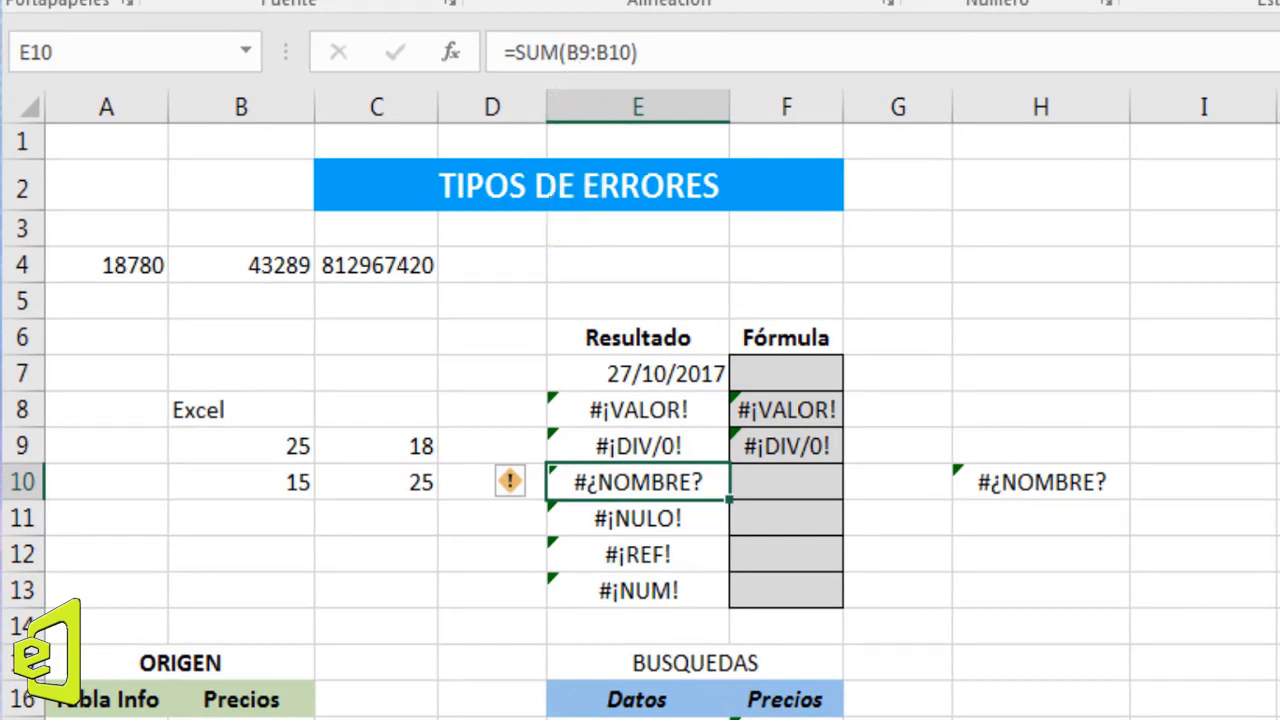
pyautogui.doubleClick(652, 481)
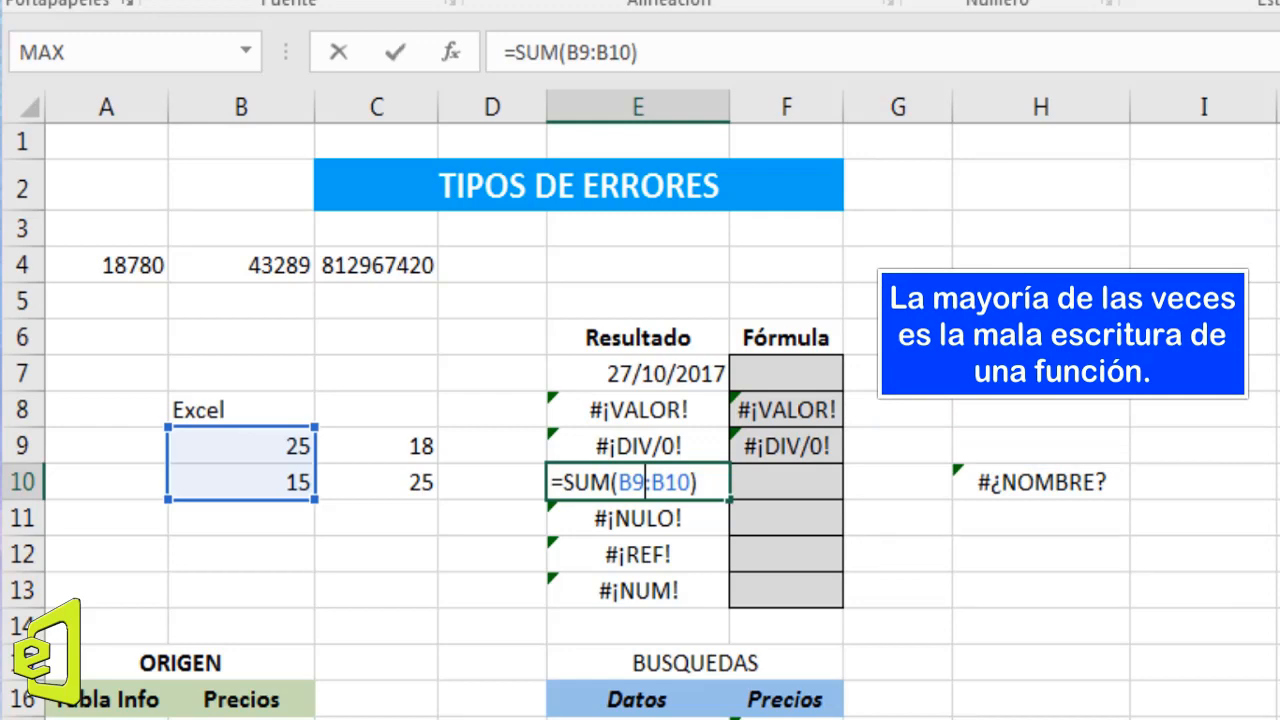
pyautogui.click(395, 52)
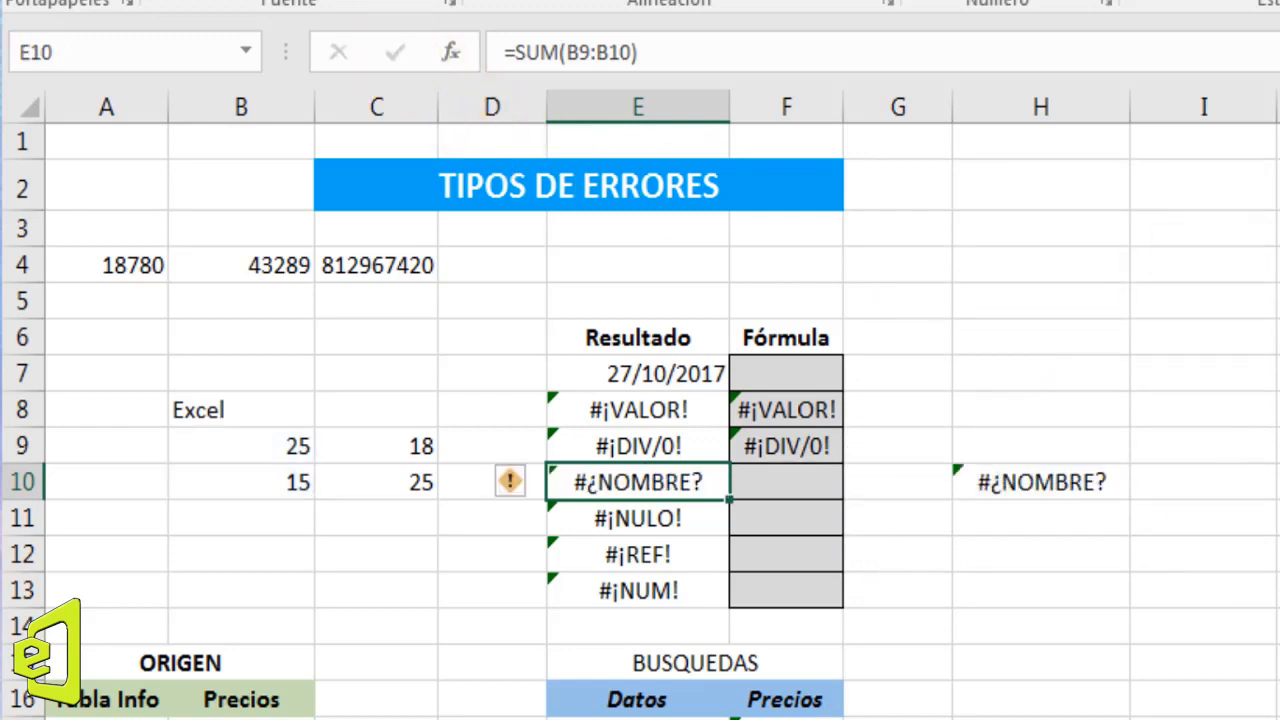
pyautogui.click(836, 479)
pyautogui.write('=')
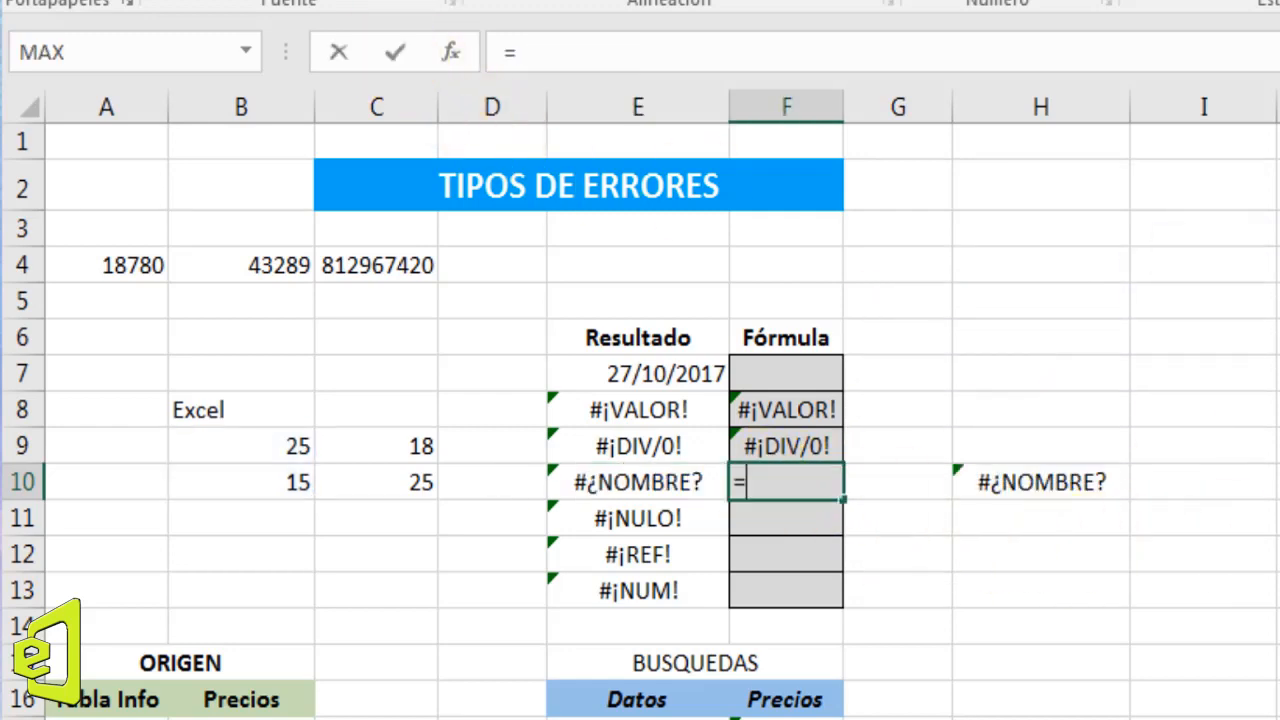
pyautogui.write('suma(')
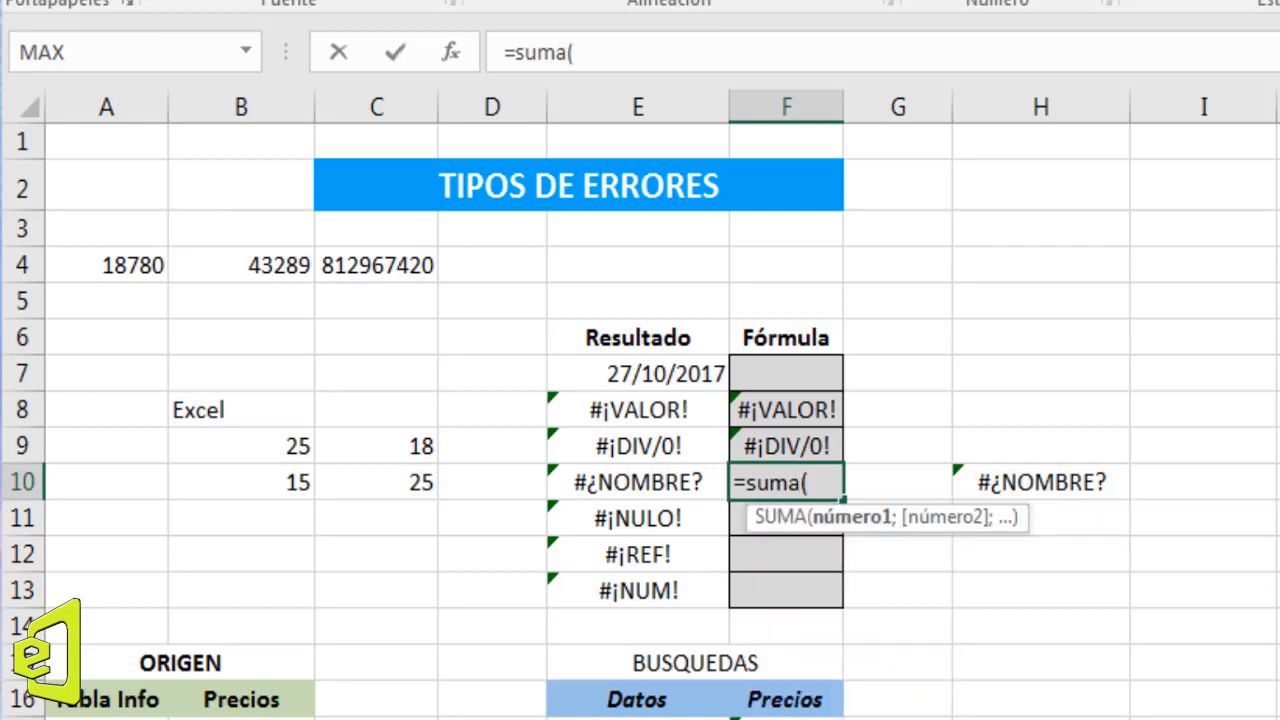
pyautogui.moveTo(286, 449); pyautogui.dragTo(273, 486)
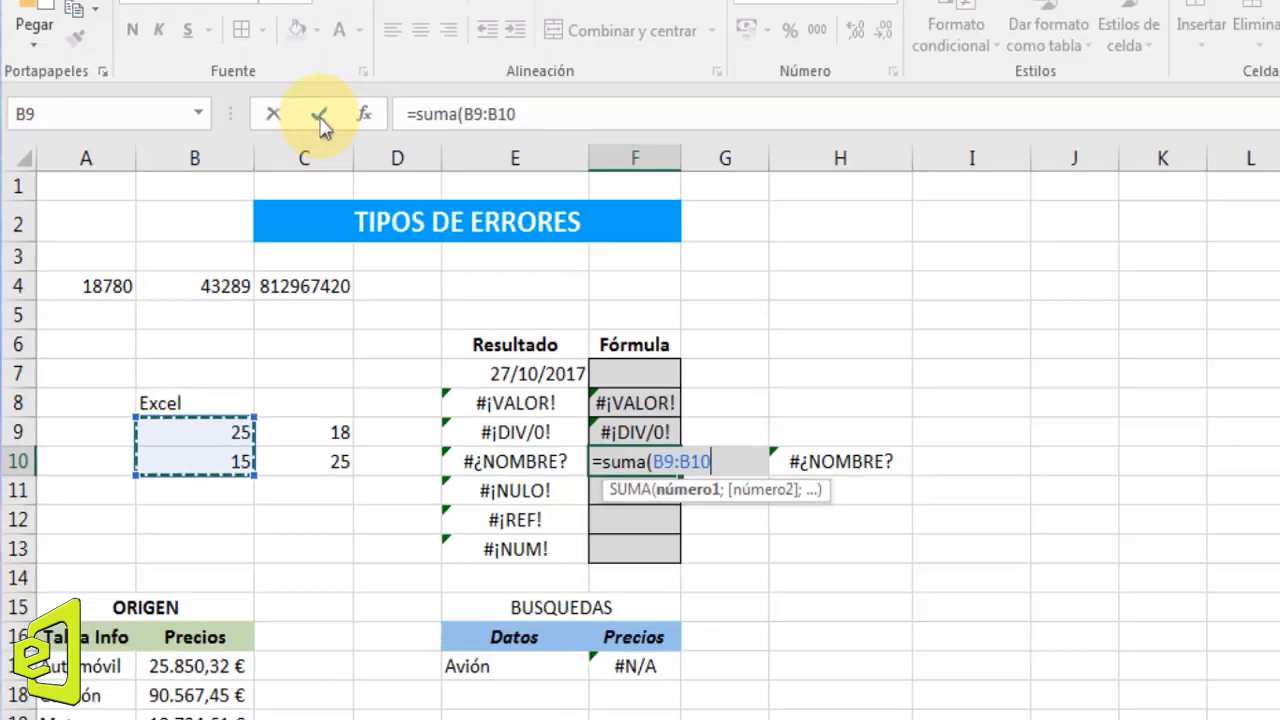
pyautogui.click(396, 56)
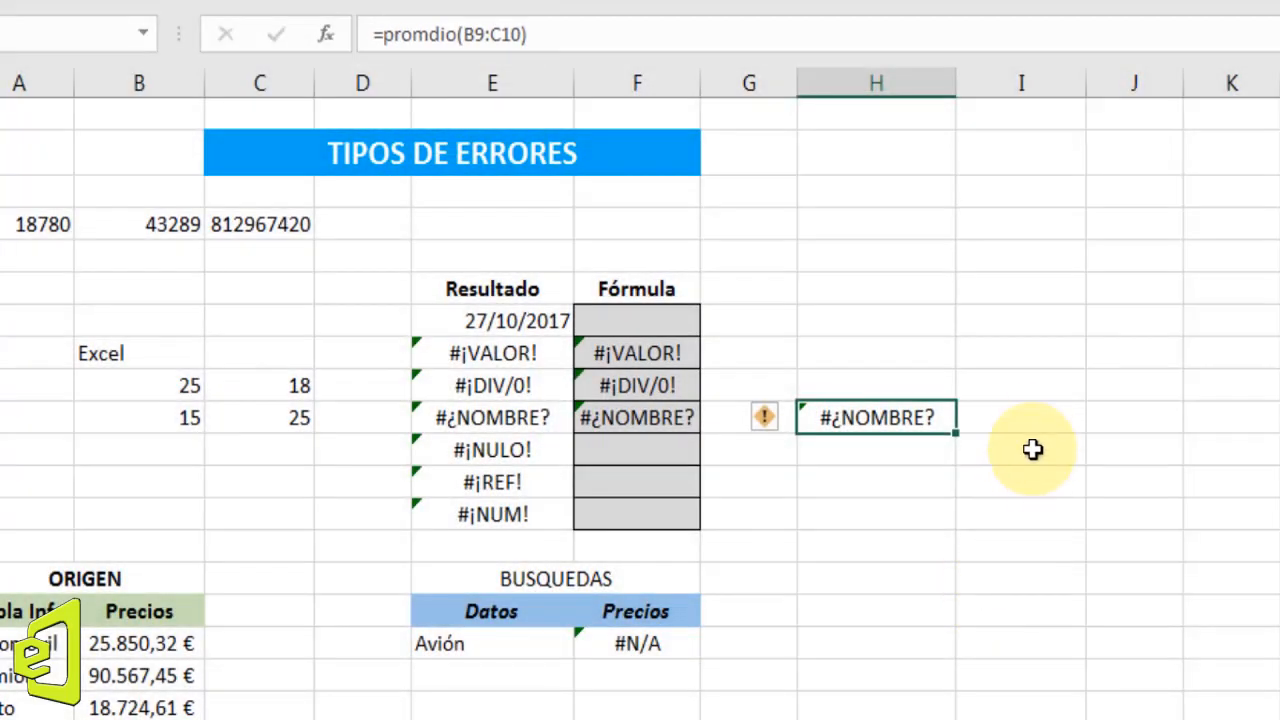
# Enter the formula =PROMEDIO(B9:B10) in I10, beside the misspelled average formula.
pyautogui.click(1026, 418)
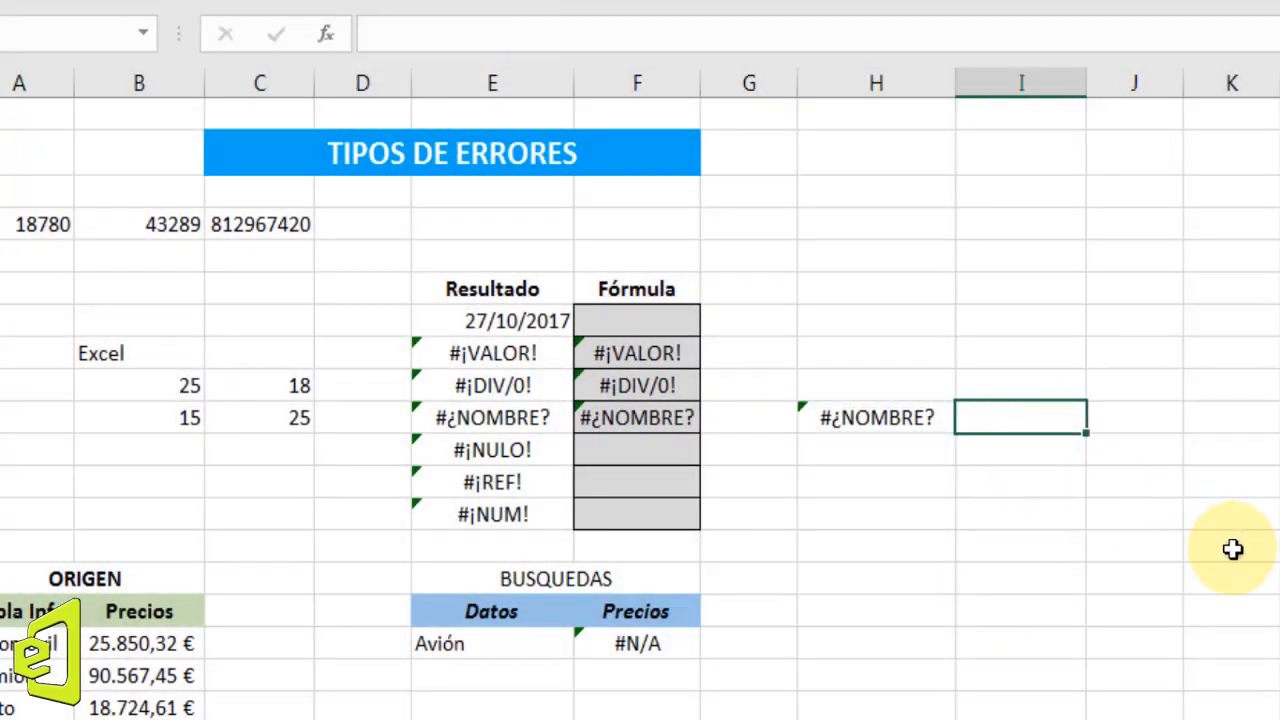
pyautogui.write('=promedio(')
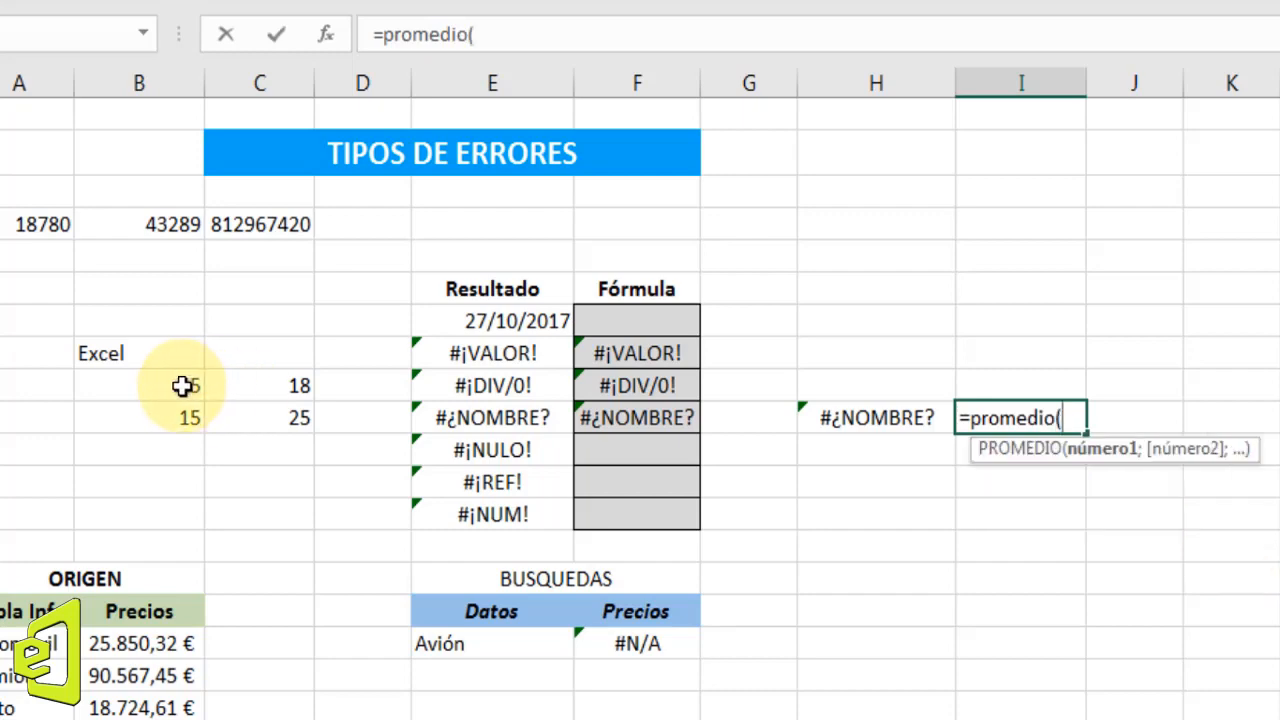
pyautogui.moveTo(185, 387); pyautogui.dragTo(180, 420)
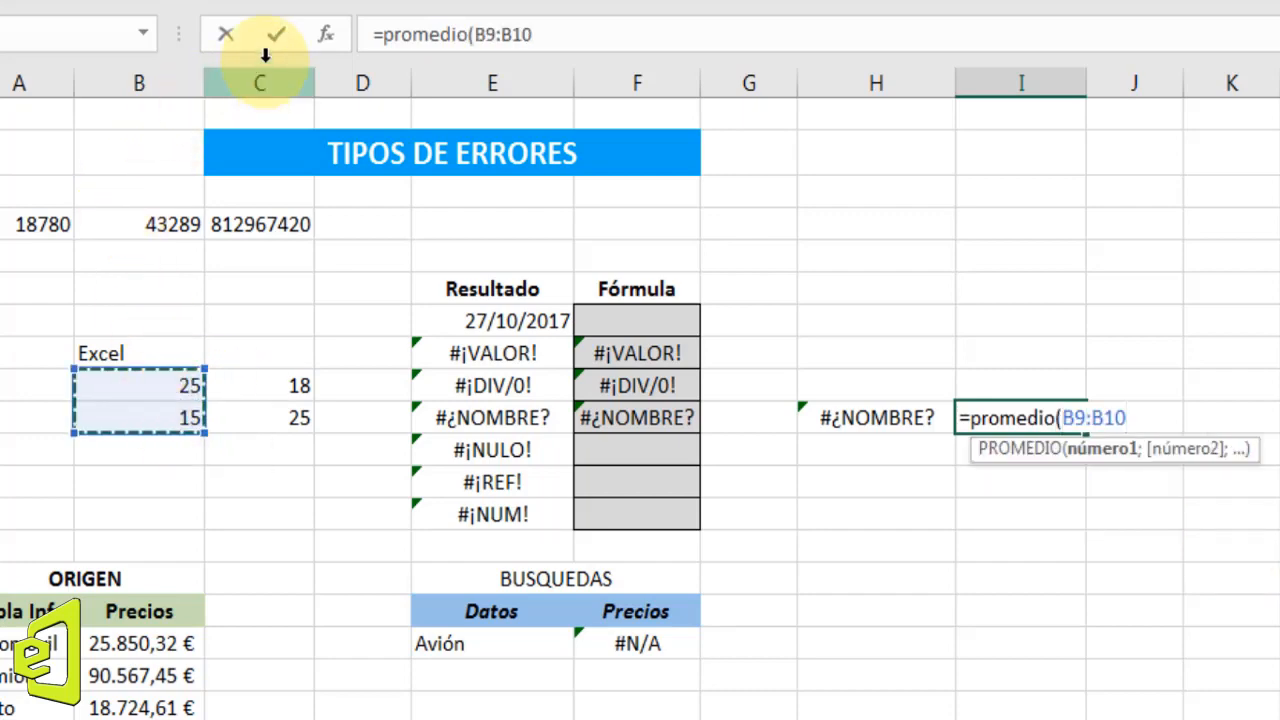
pyautogui.click(276, 34)
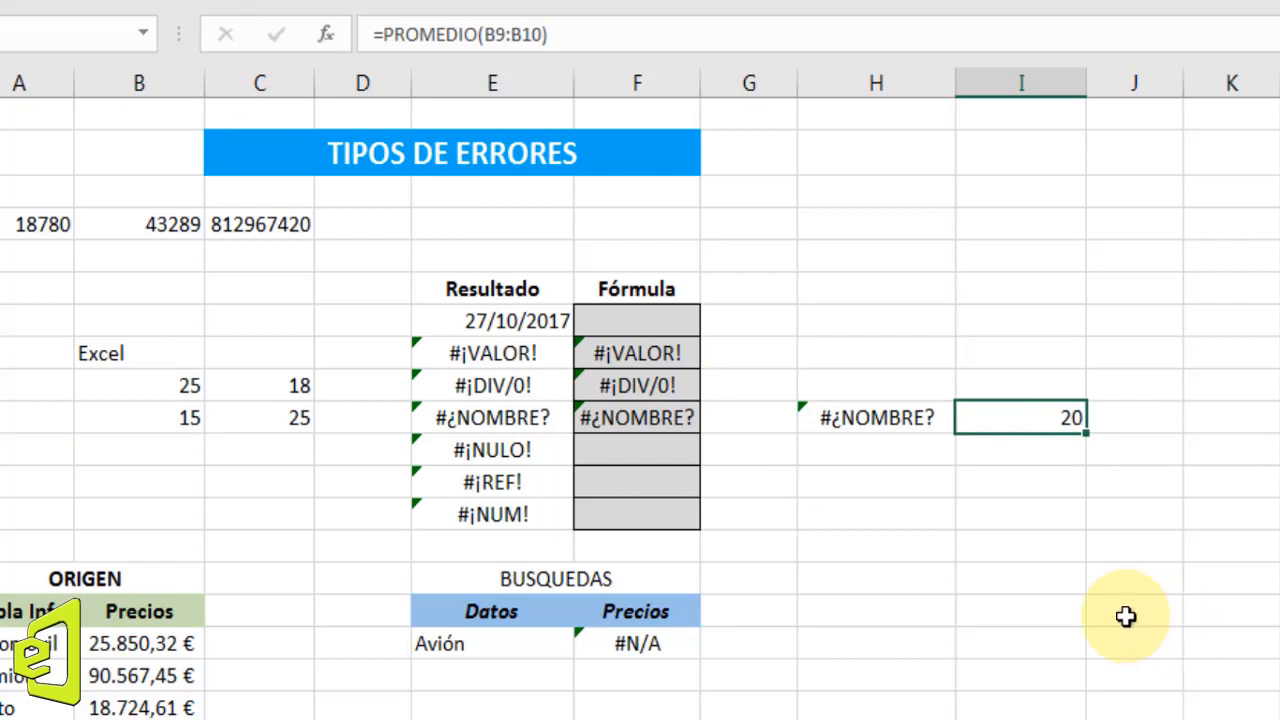
# Misspell the function name in I10 so that the formula reads =PROMEDO(B9:B10).
pyautogui.click(452, 32)
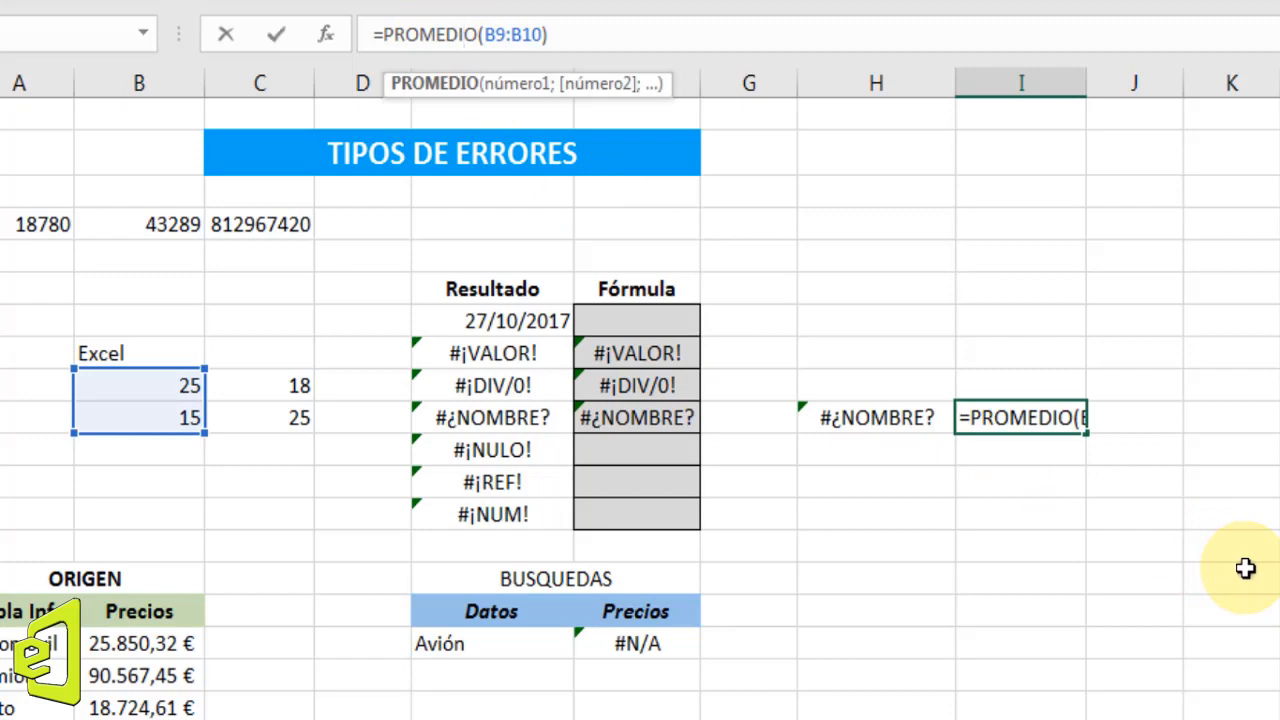
pyautogui.press('BackSpace')
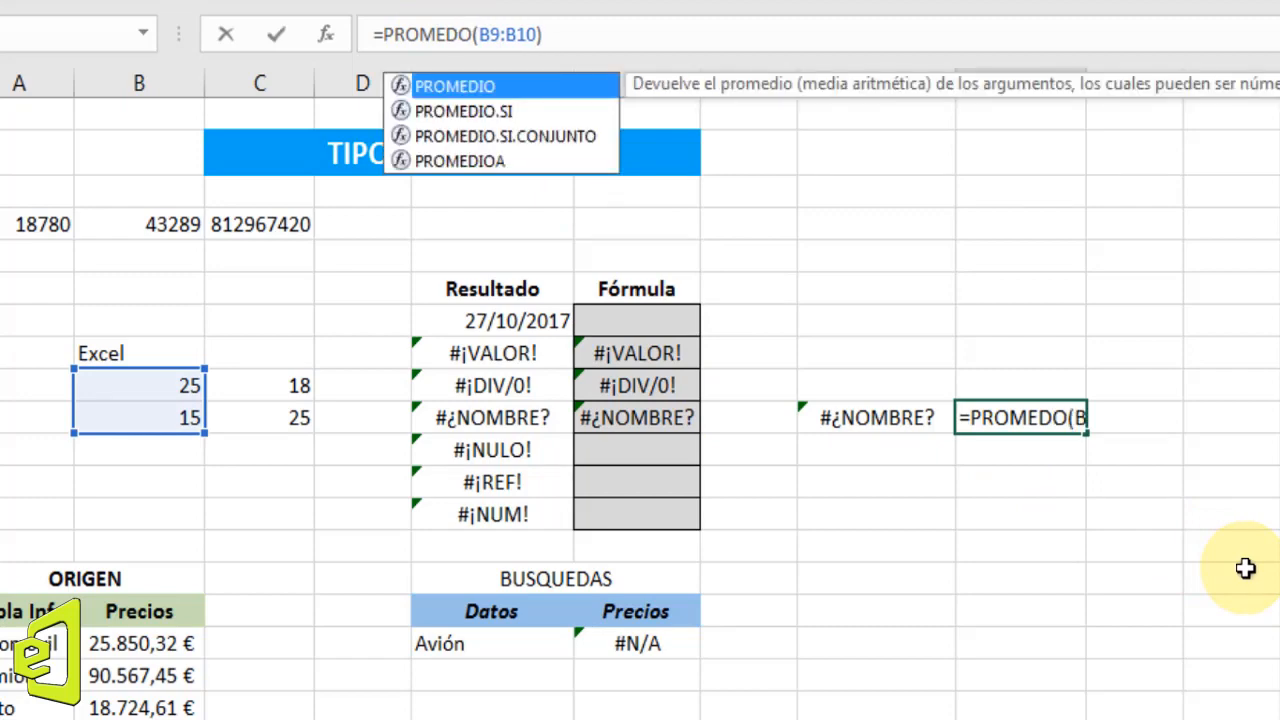
pyautogui.press('Return')
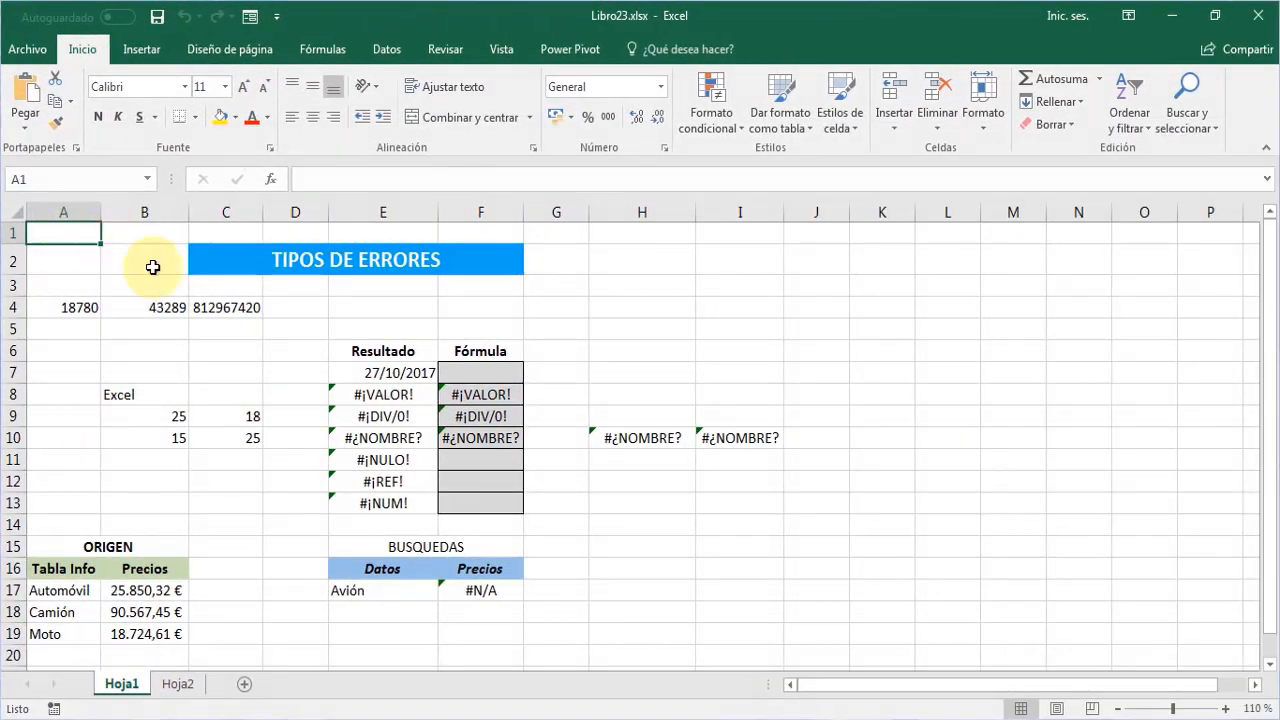
# Check the formula in E11 and enter =SUMA(B9:B10 C9:C10) in F11, with only a space between the two ranges.
pyautogui.click(345, 459)
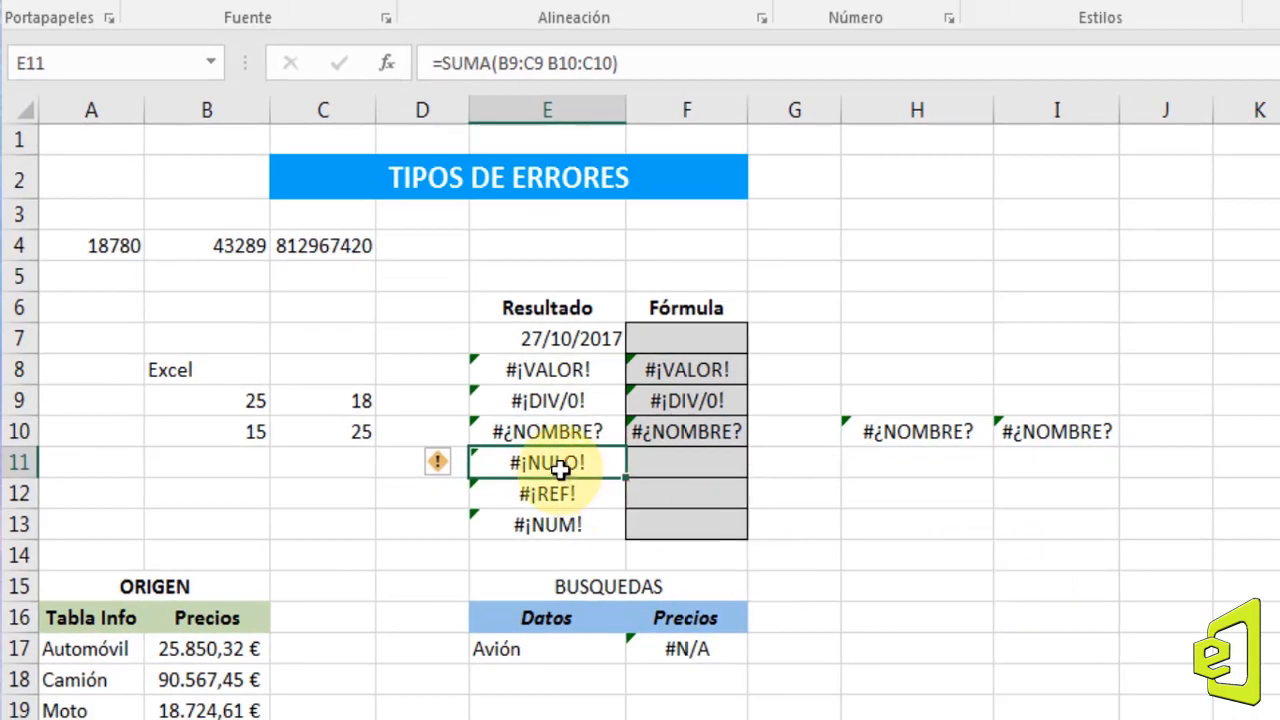
pyautogui.doubleClick(560, 466)
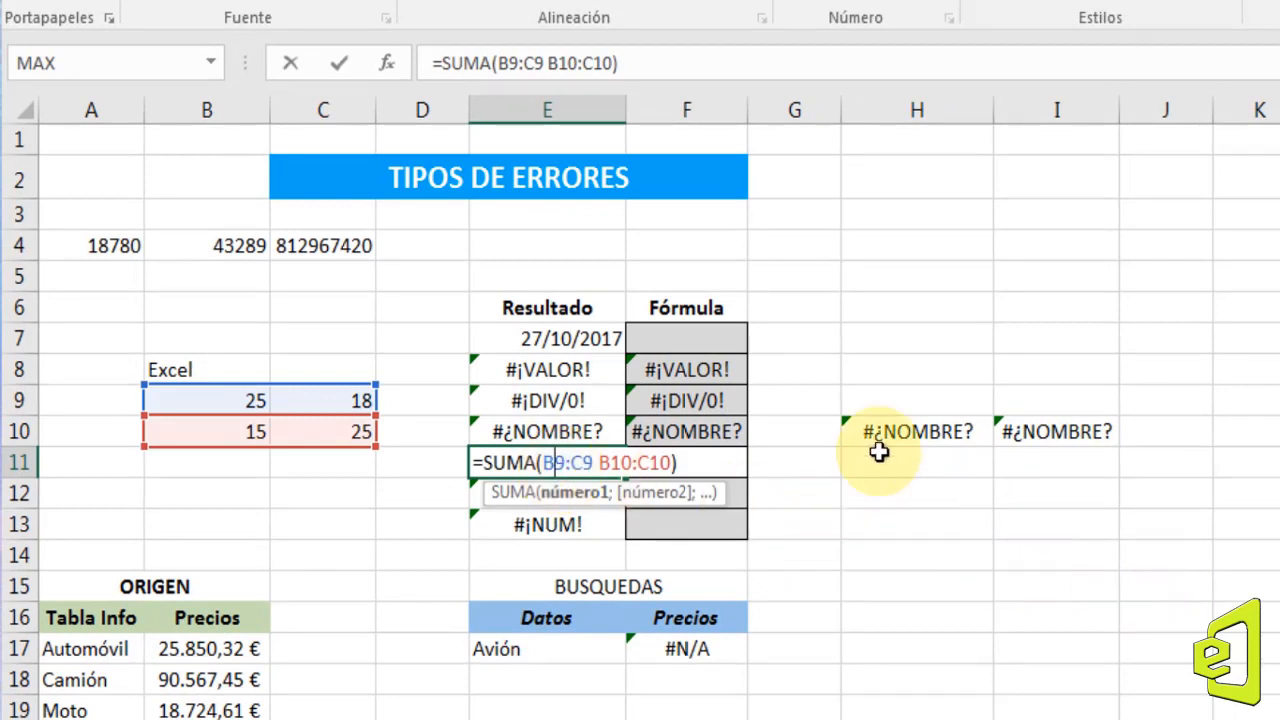
pyautogui.click(339, 63)
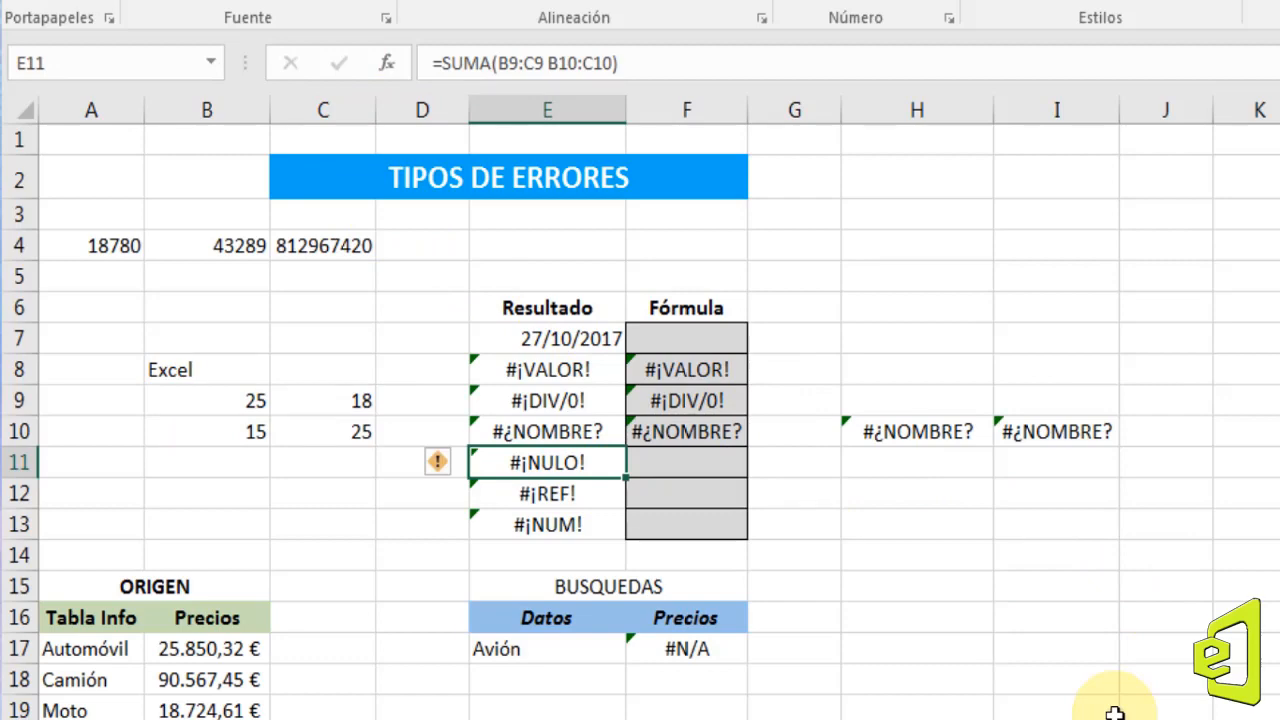
pyautogui.click(655, 460)
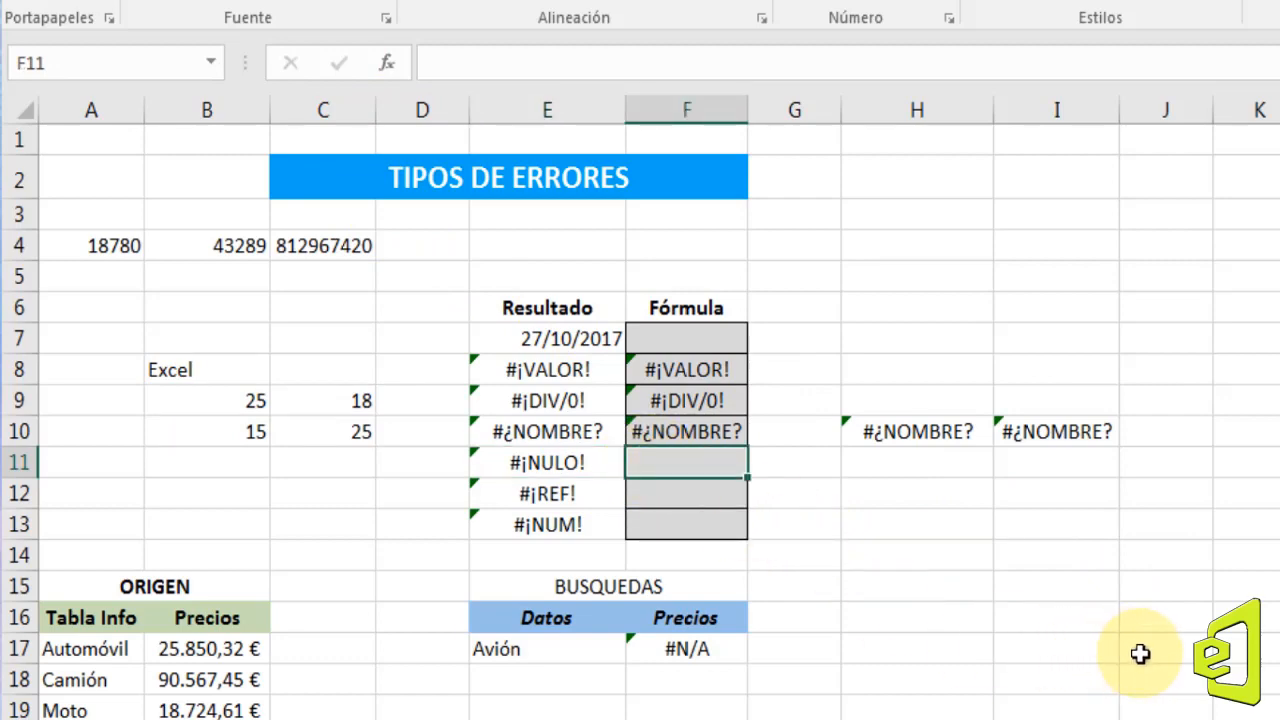
pyautogui.write('=suma(')
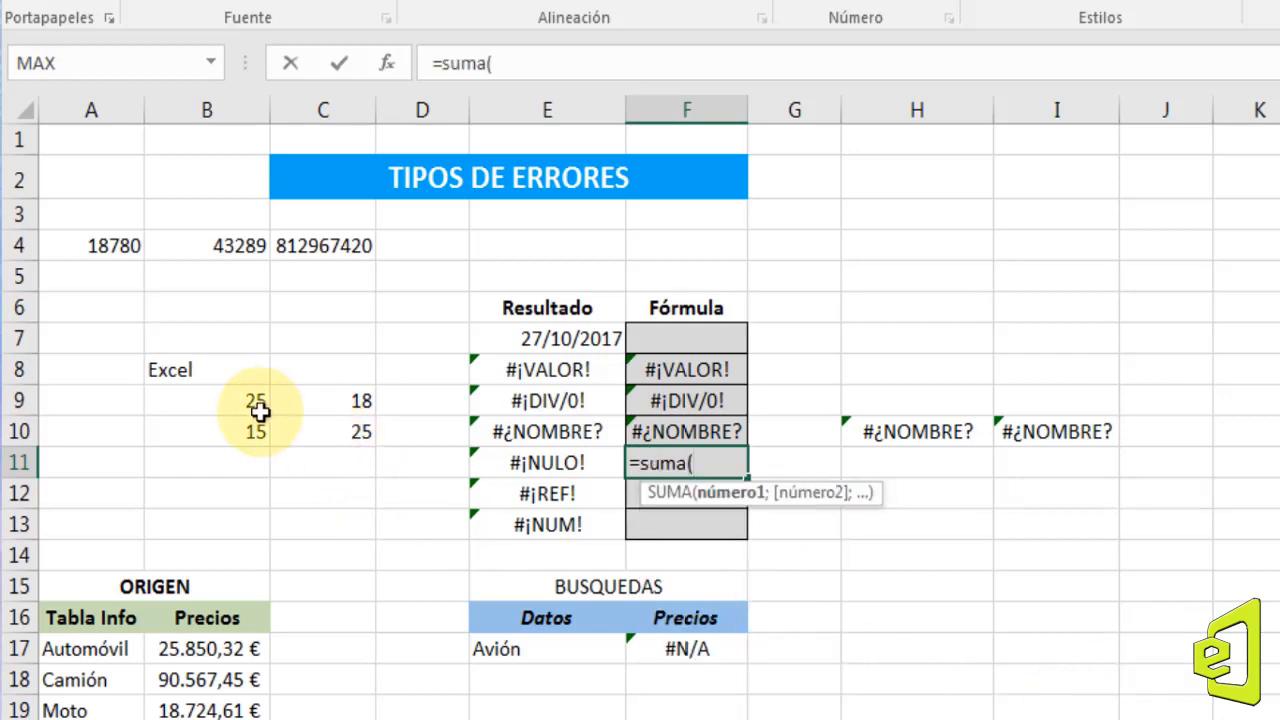
pyautogui.moveTo(236, 398); pyautogui.dragTo(246, 440)
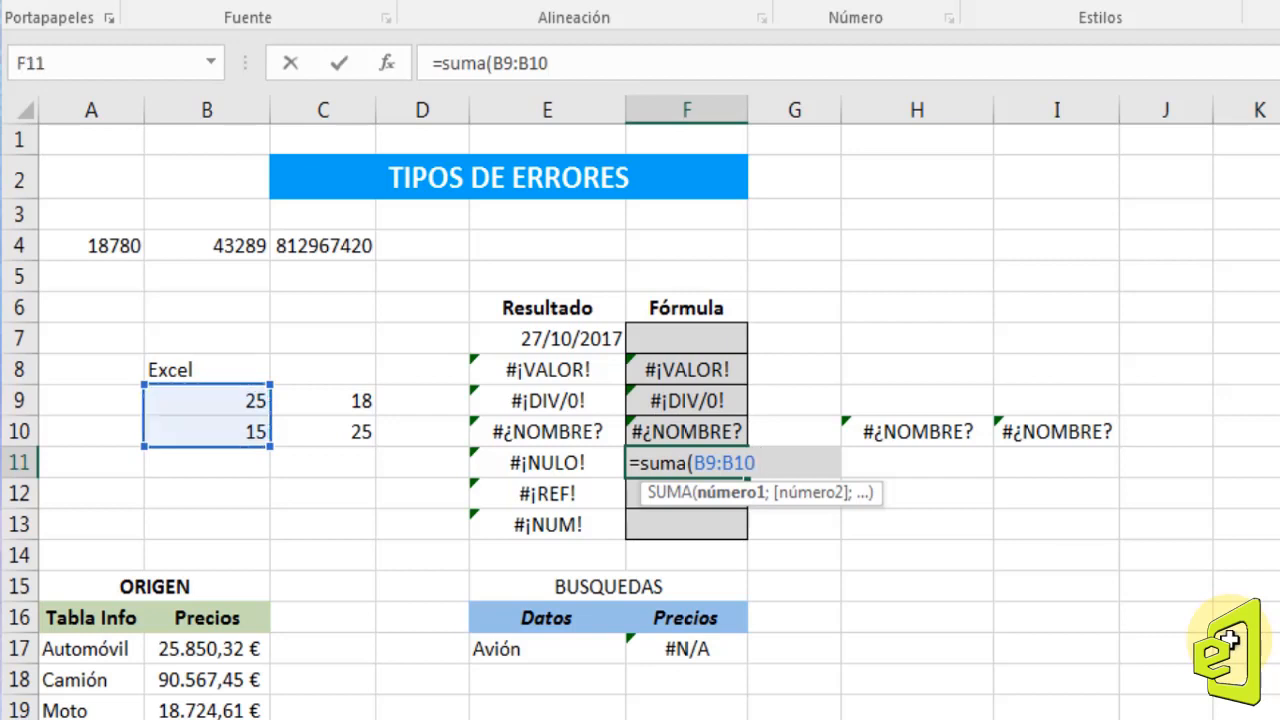
pyautogui.moveTo(362, 405); pyautogui.dragTo(356, 437)
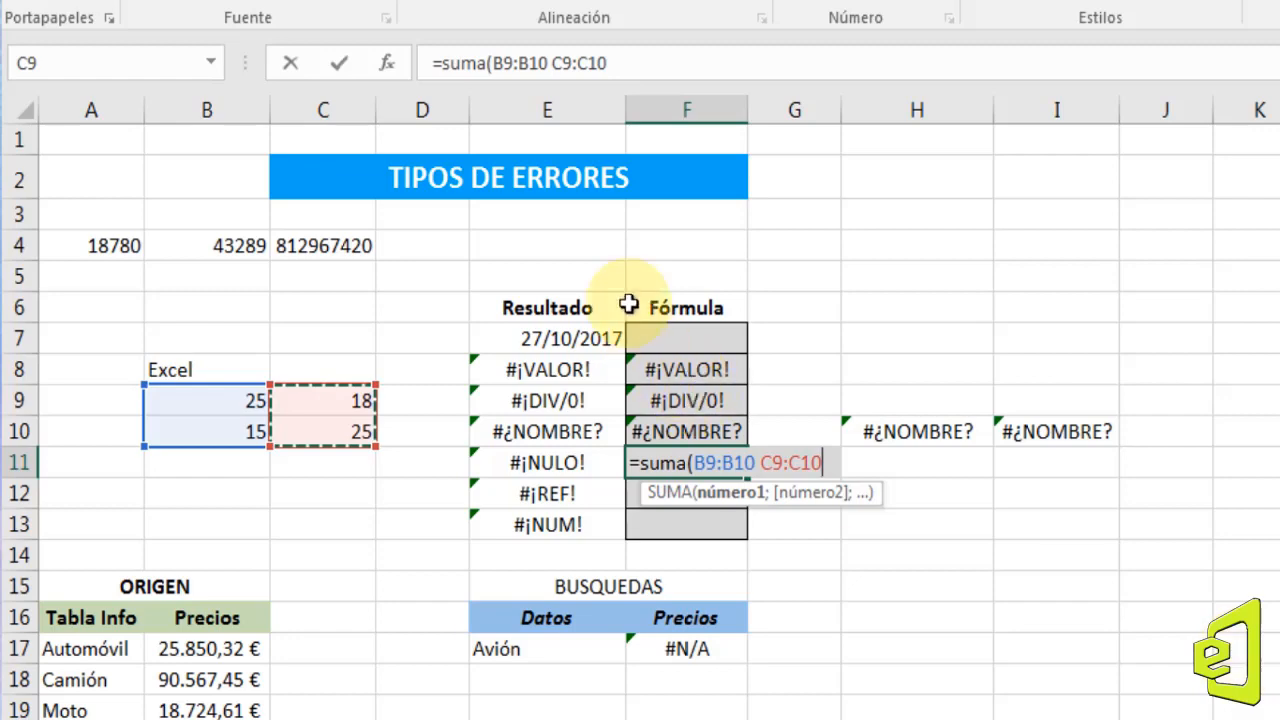
pyautogui.click(339, 63)
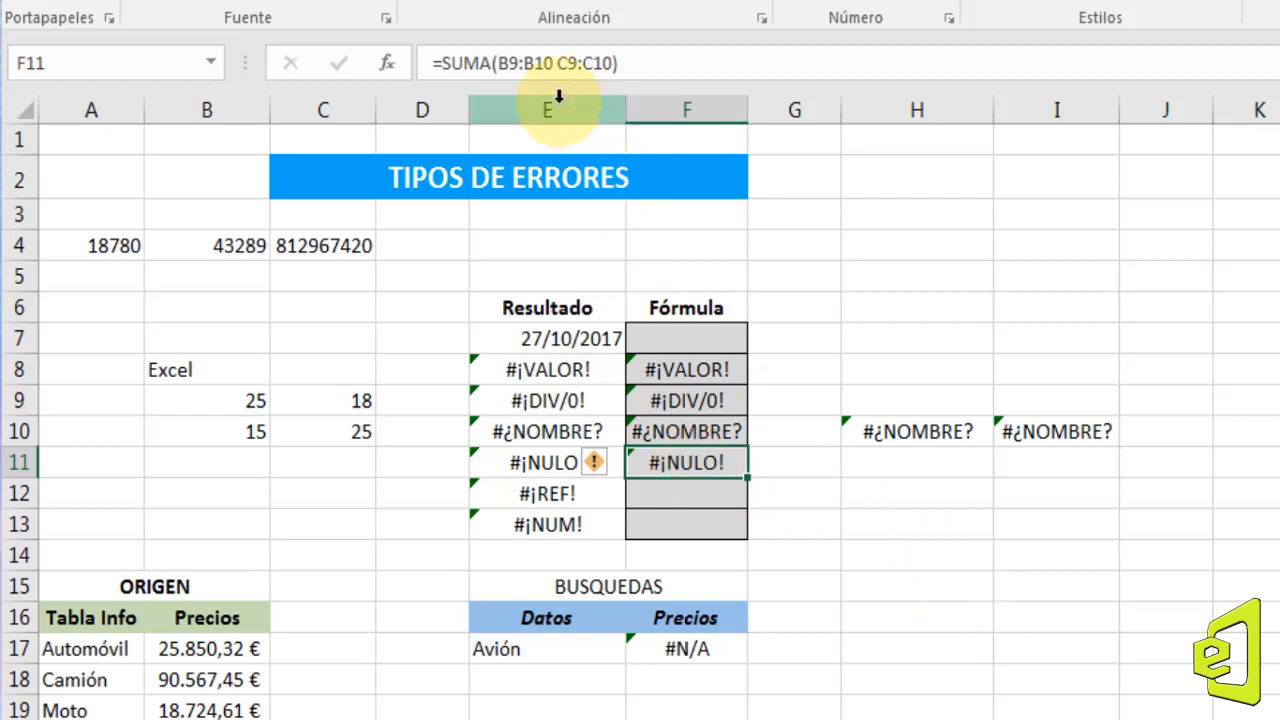
# Separate the two ranges in the F11 formula with a semicolon so that it reads =SUMA(B9:B10;C9:C10).
pyautogui.click(553, 62)
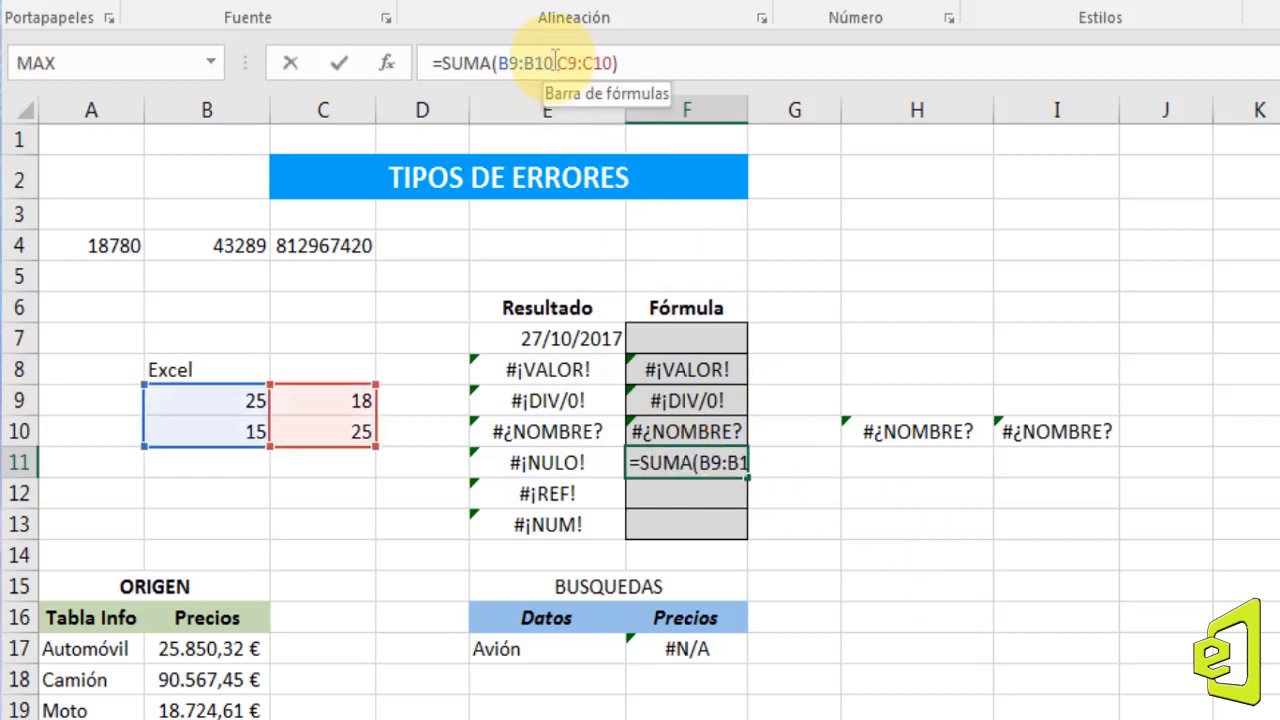
pyautogui.write(';')
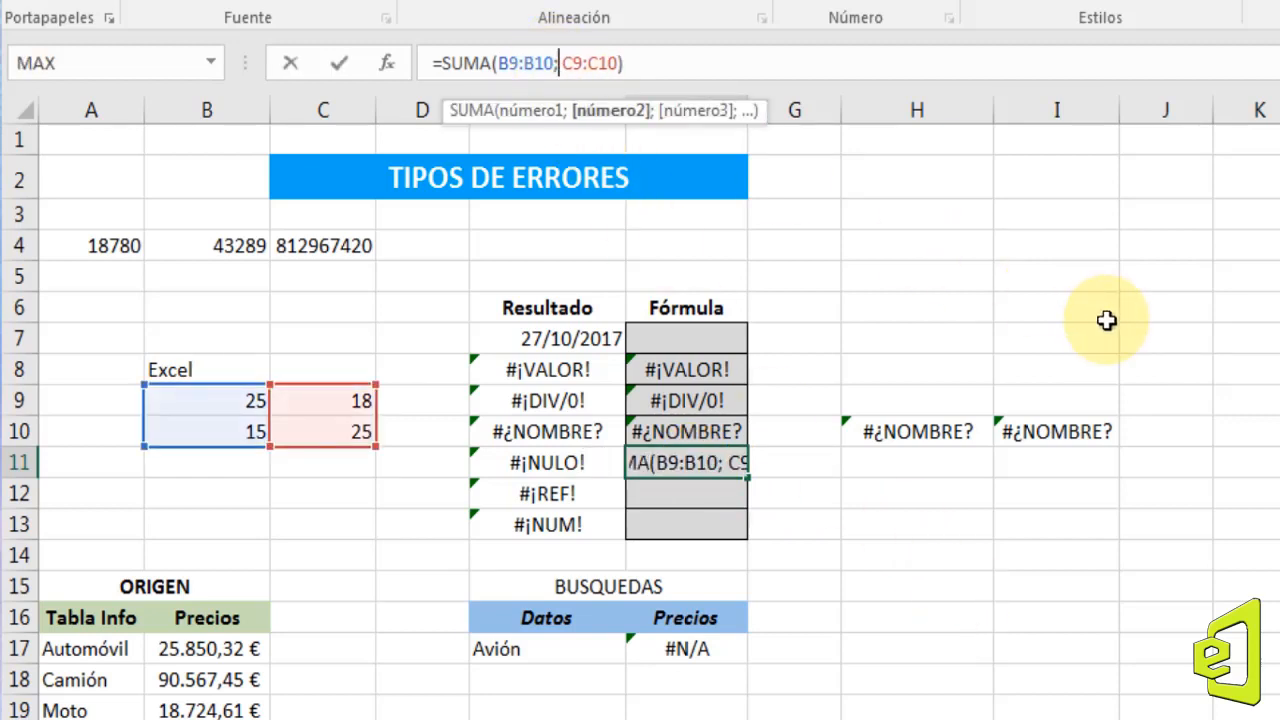
pyautogui.press('Delete')
pyautogui.press('Return')
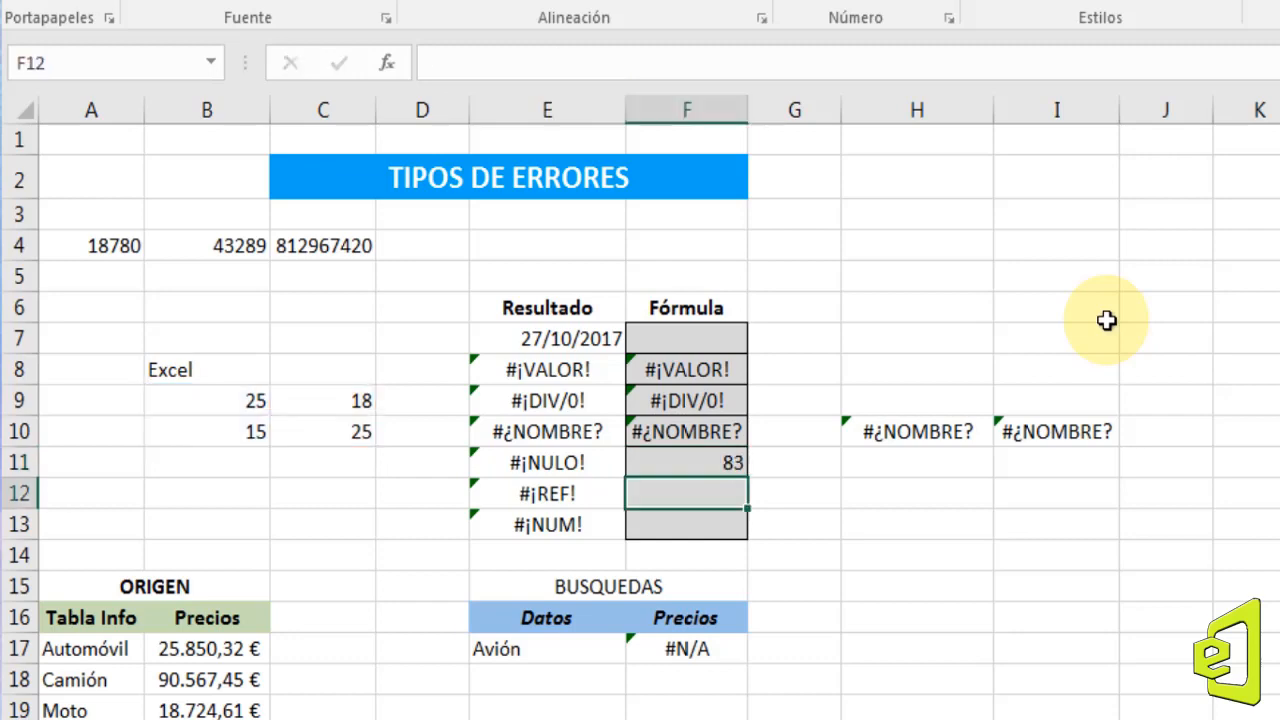
pyautogui.click(696, 458)
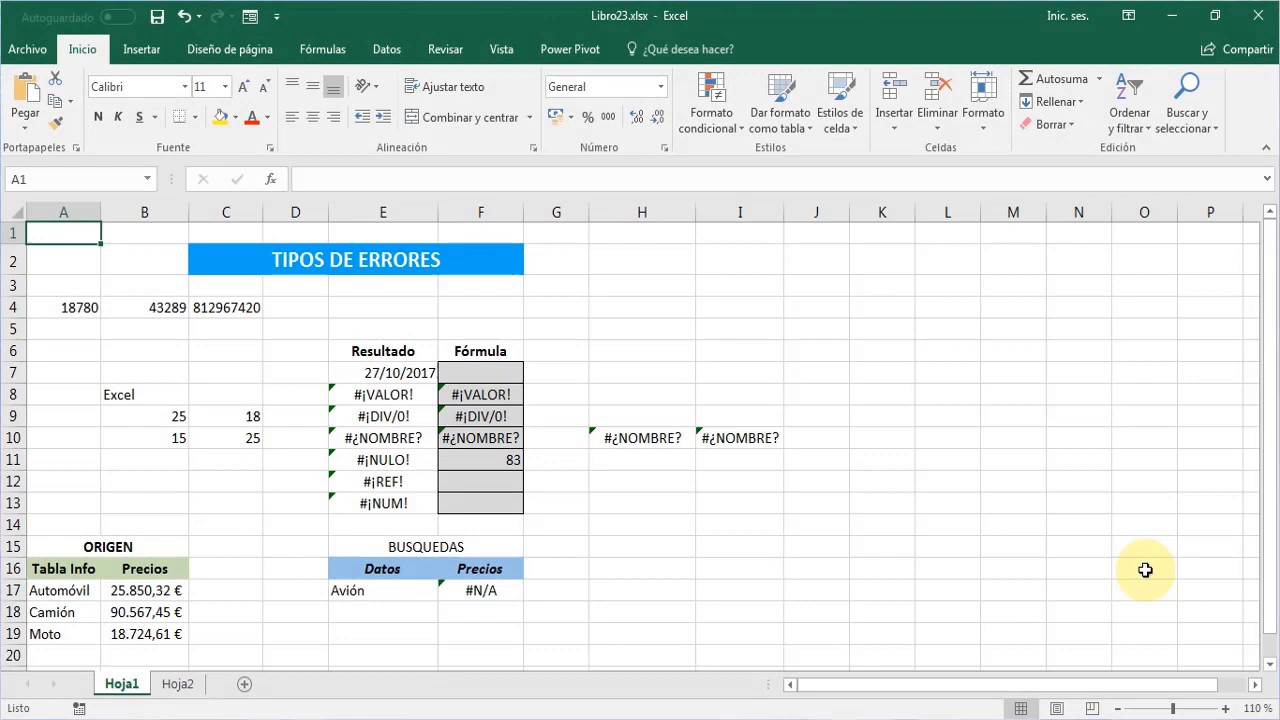
# Look over the data on Hoja2 and enter the formula =Hoja2!A2*Hoja2!B2 in F12 of Hoja1.
pyautogui.click(407, 481)
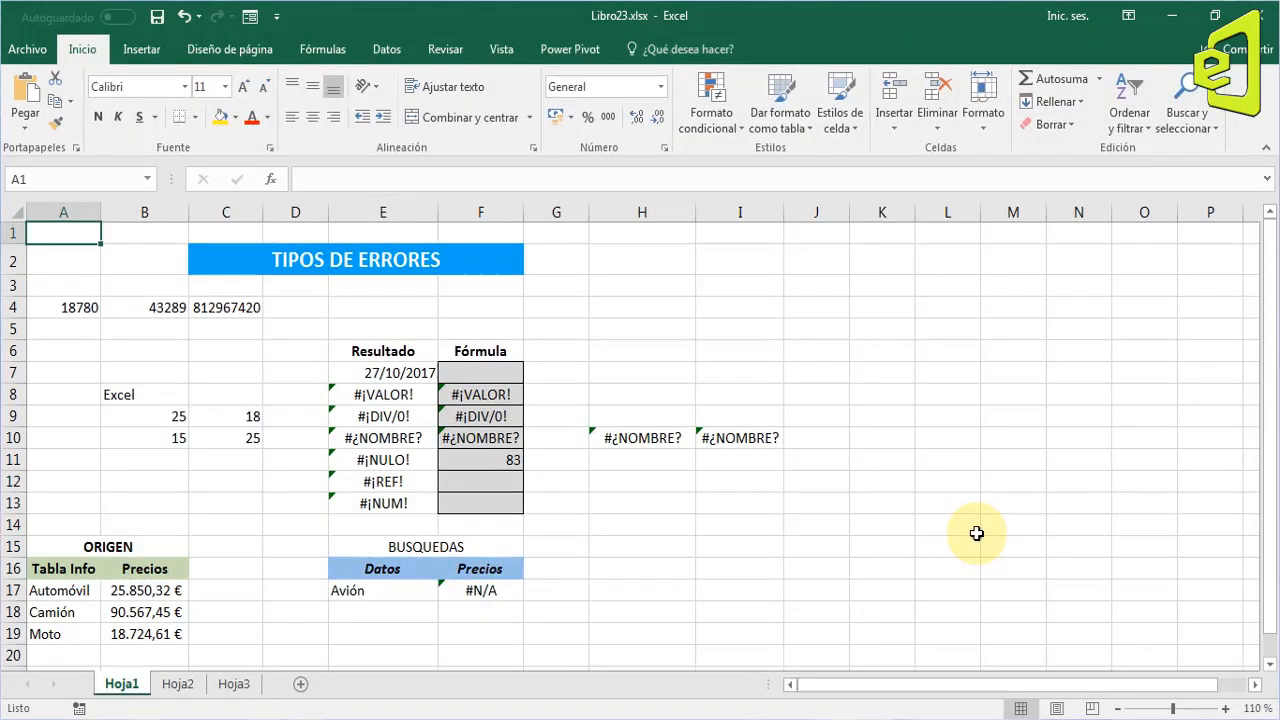
pyautogui.click(480, 482)
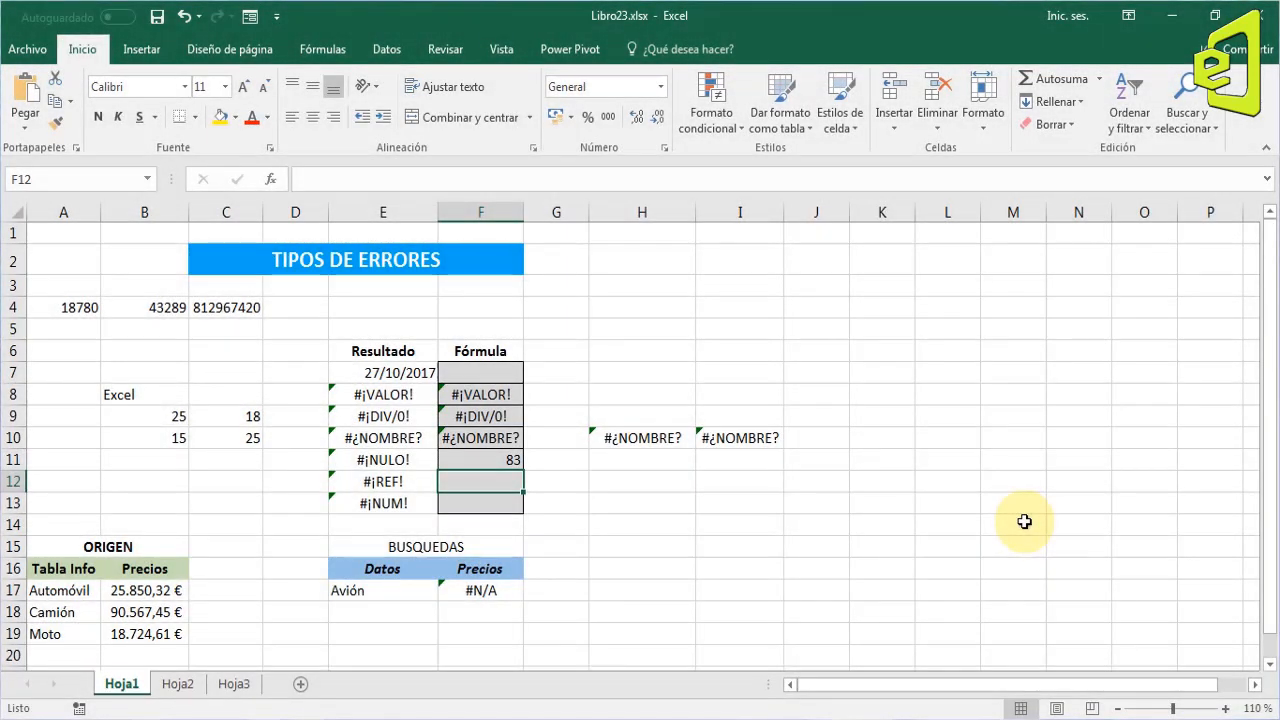
pyautogui.click(178, 686)
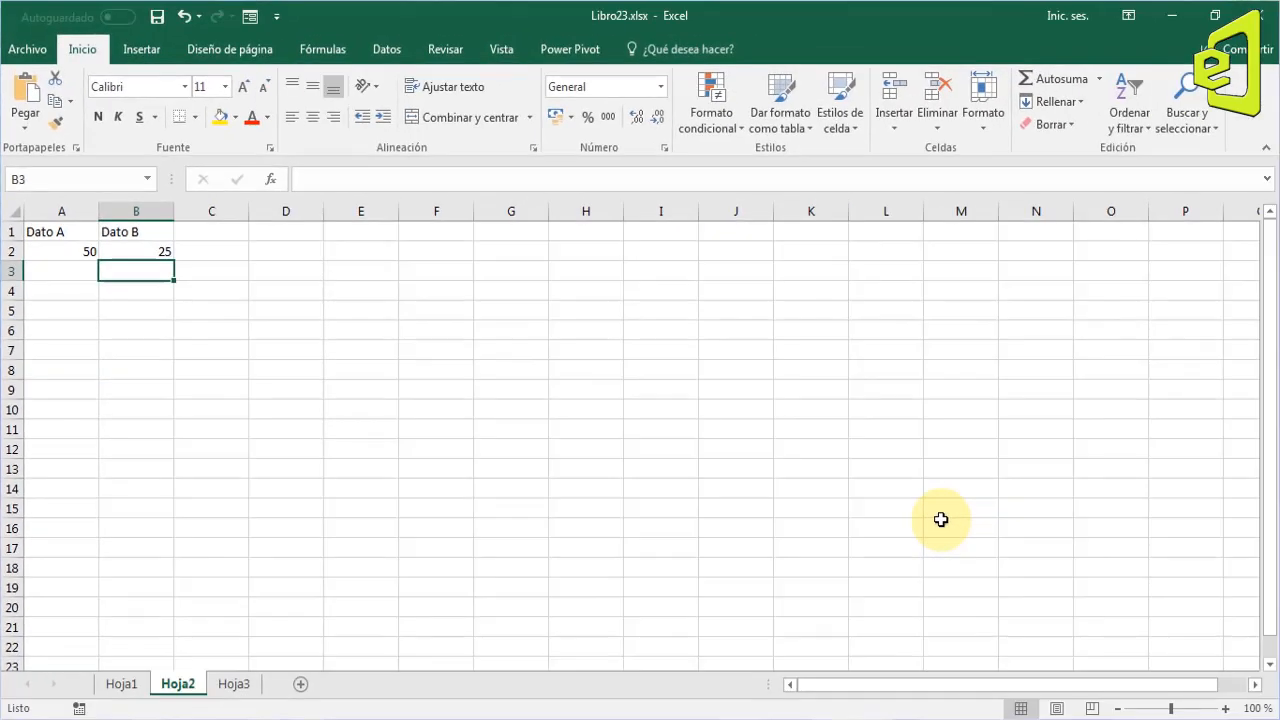
pyautogui.click(132, 685)
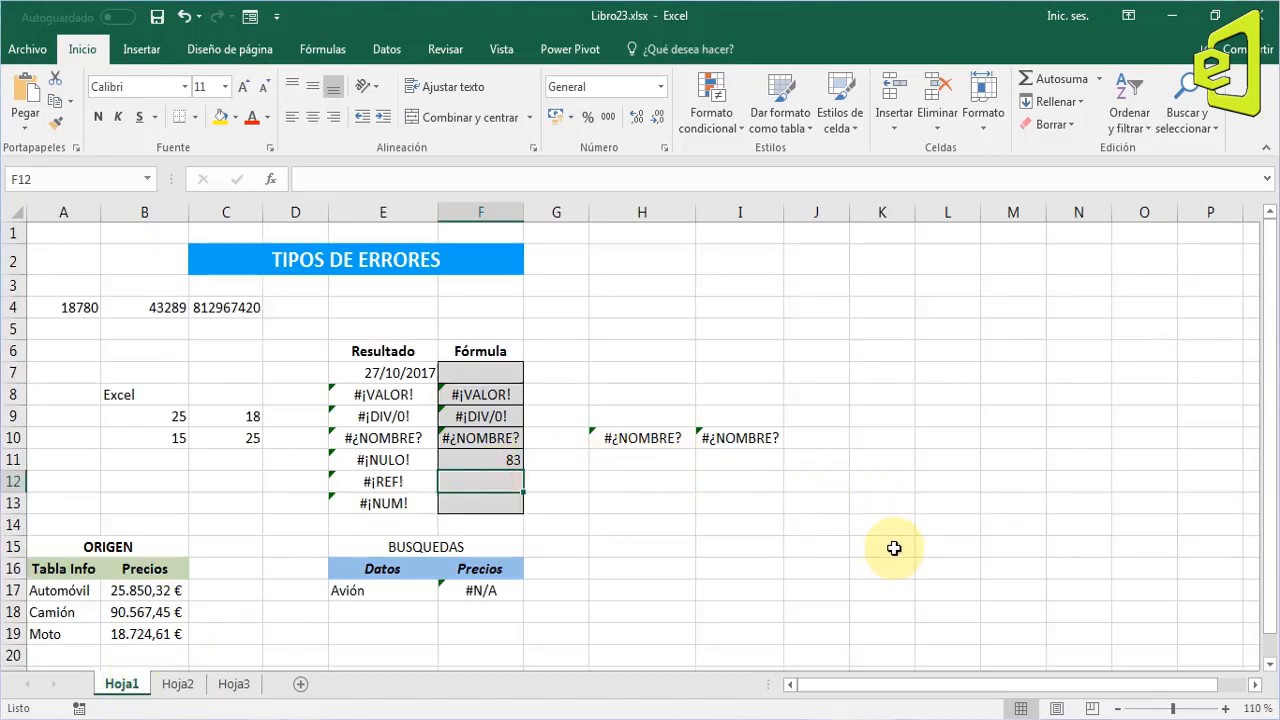
pyautogui.write('=')
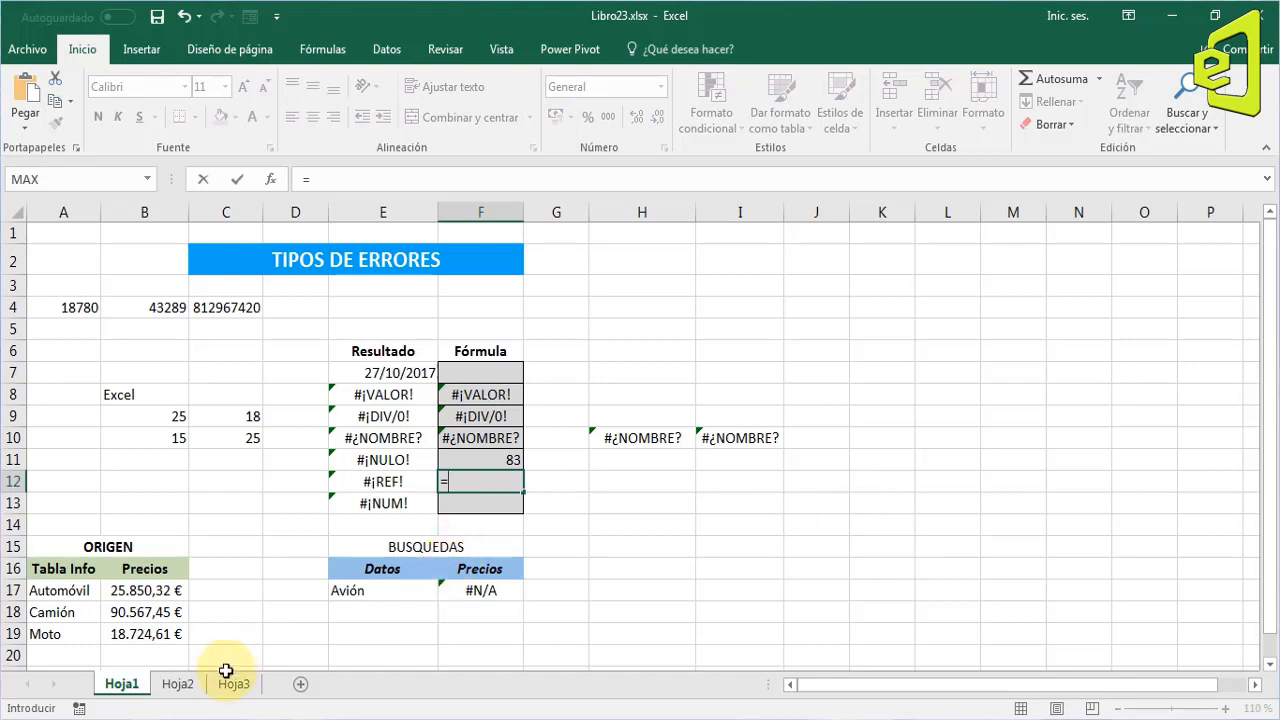
pyautogui.click(172, 688)
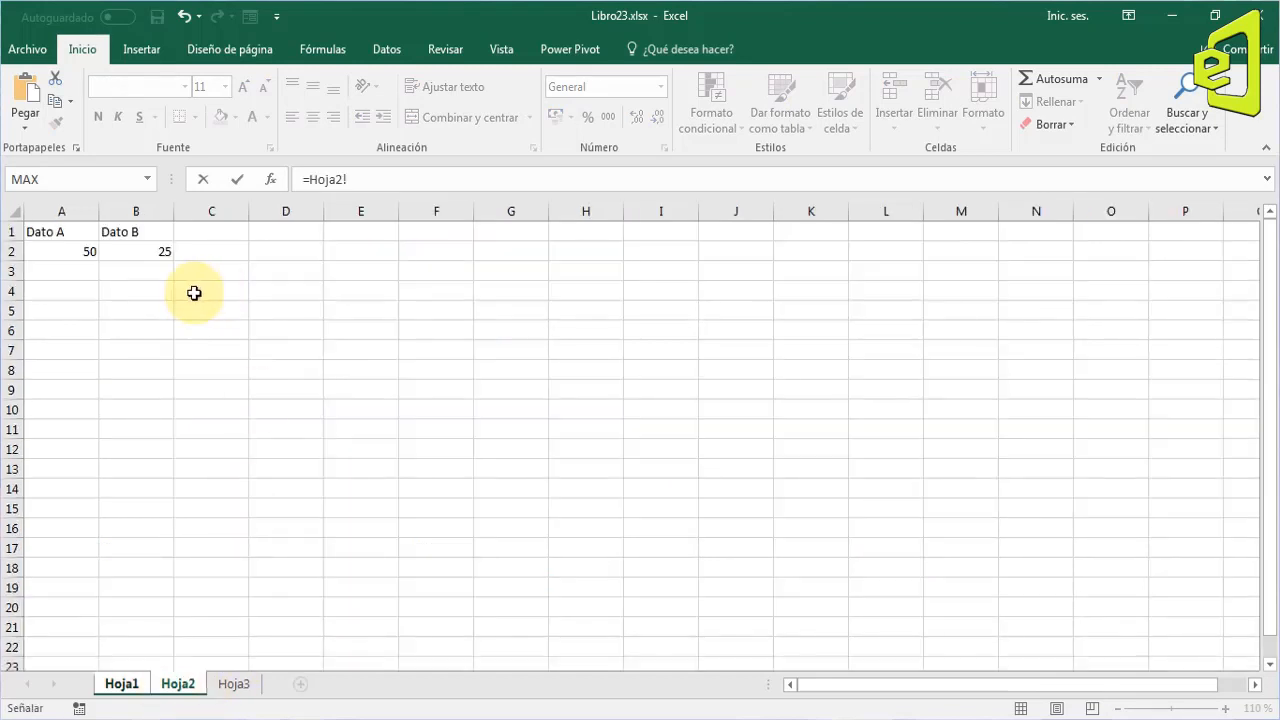
pyautogui.click(88, 251)
pyautogui.write('*')
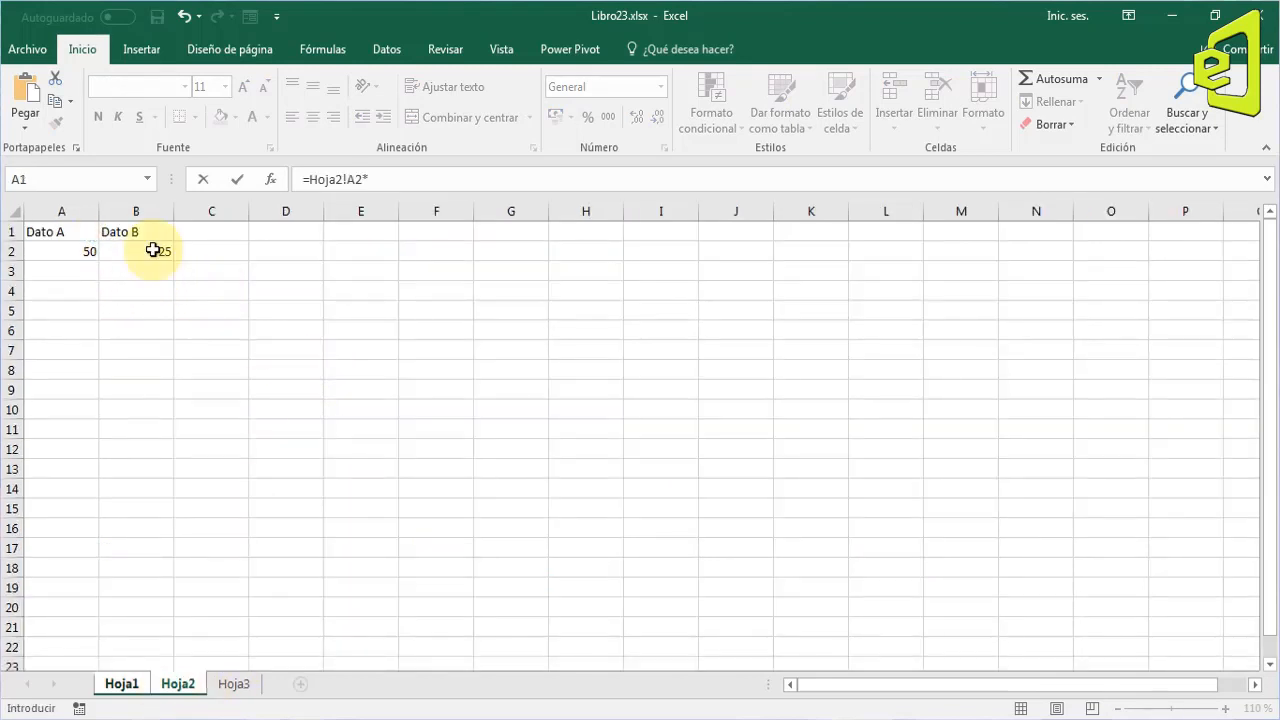
pyautogui.click(162, 251)
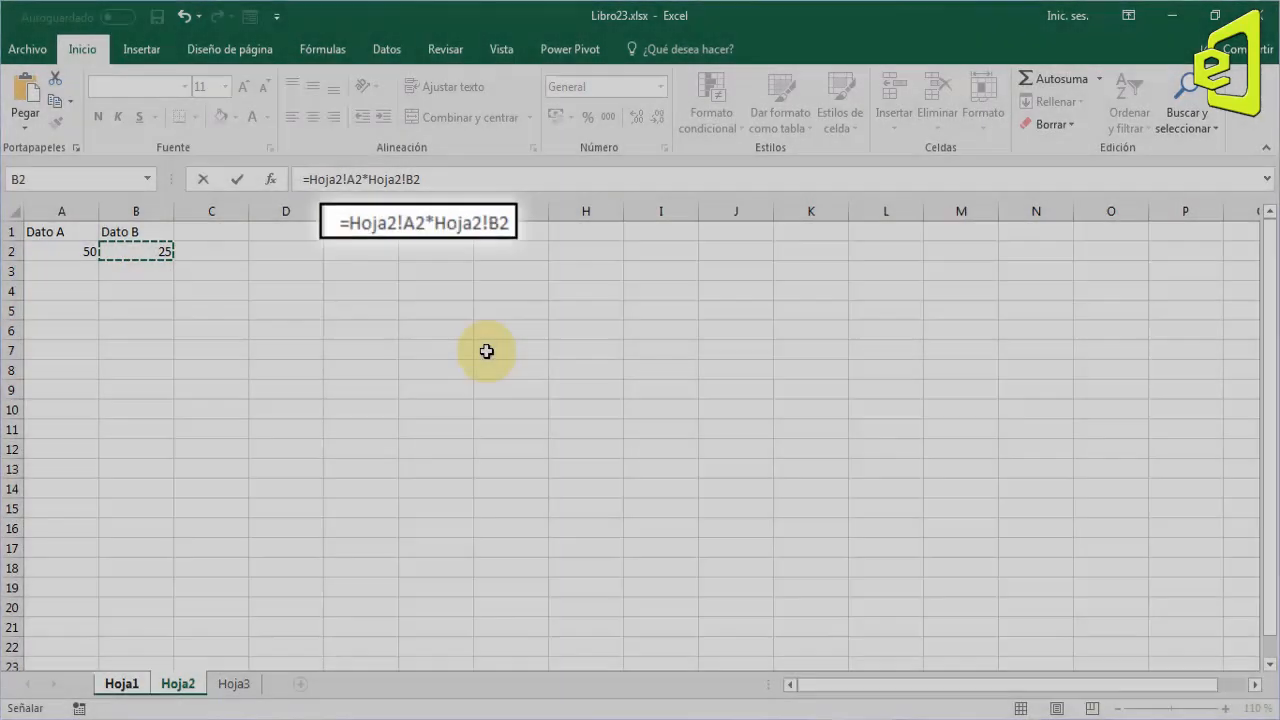
pyautogui.press('Return')
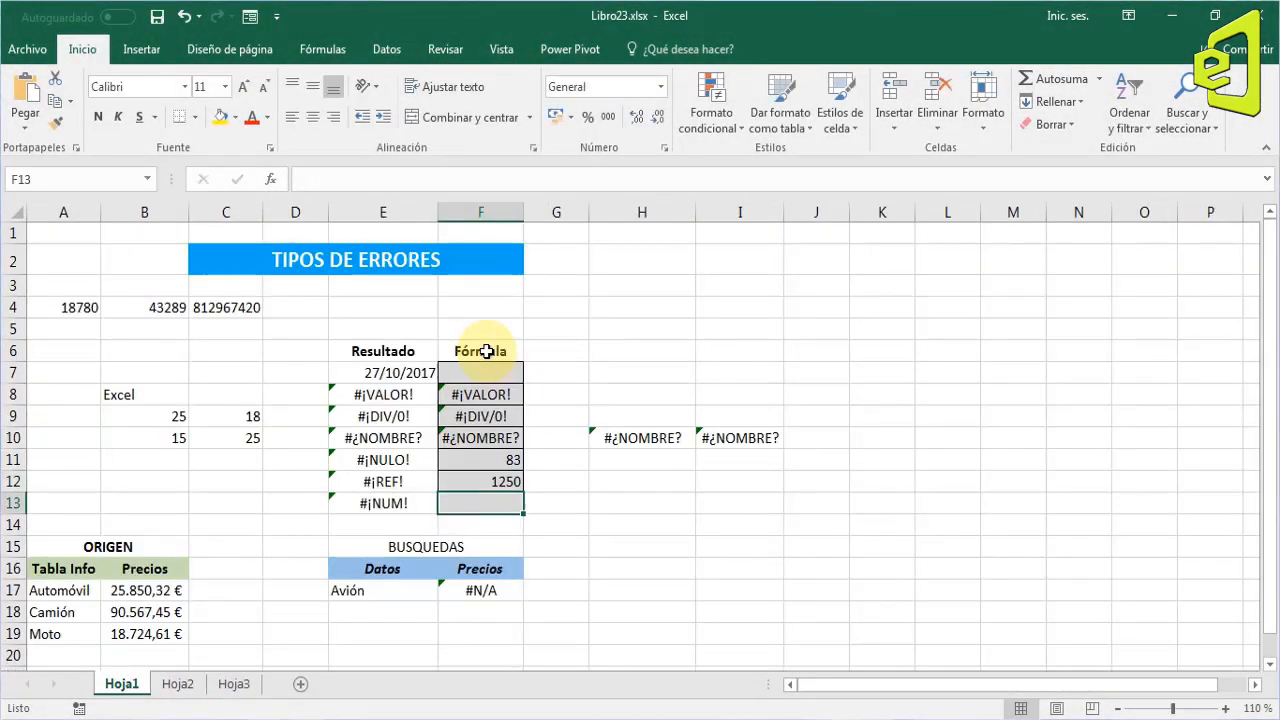
# Clear the values in A2:B2 of Hoja2 and check the effect on F12 in Hoja1.
pyautogui.click(475, 483)
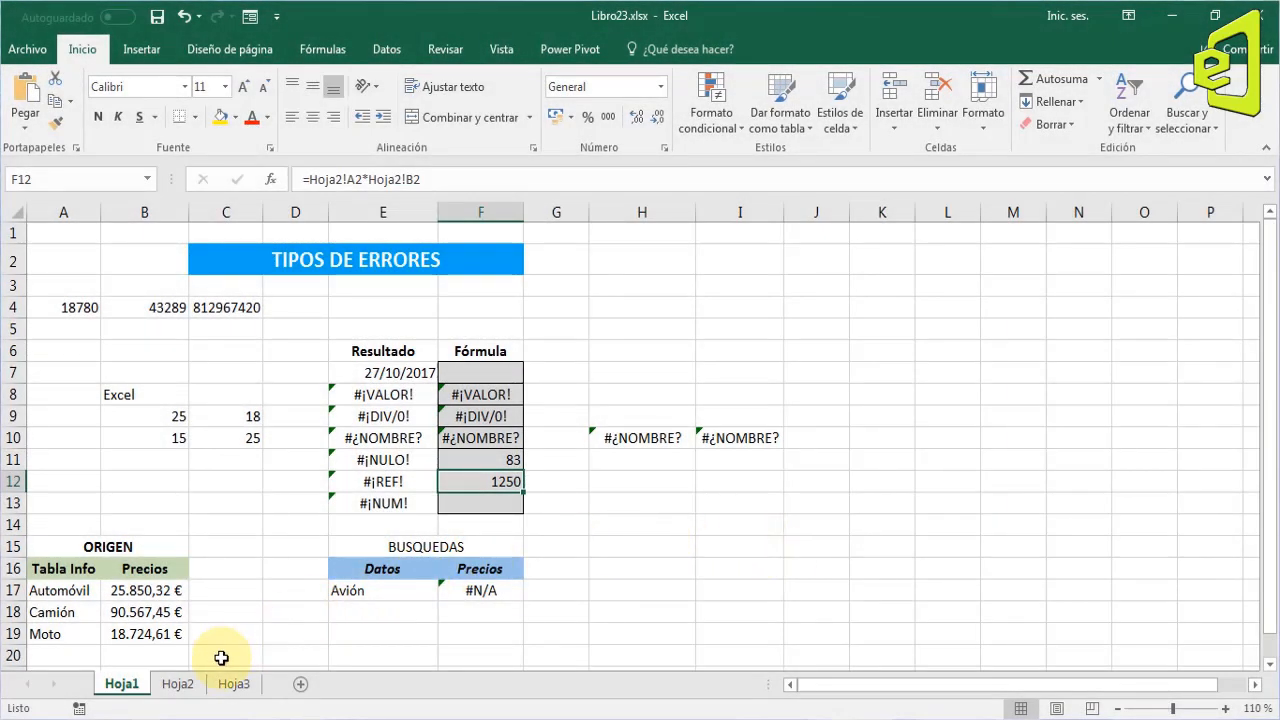
pyautogui.click(178, 684)
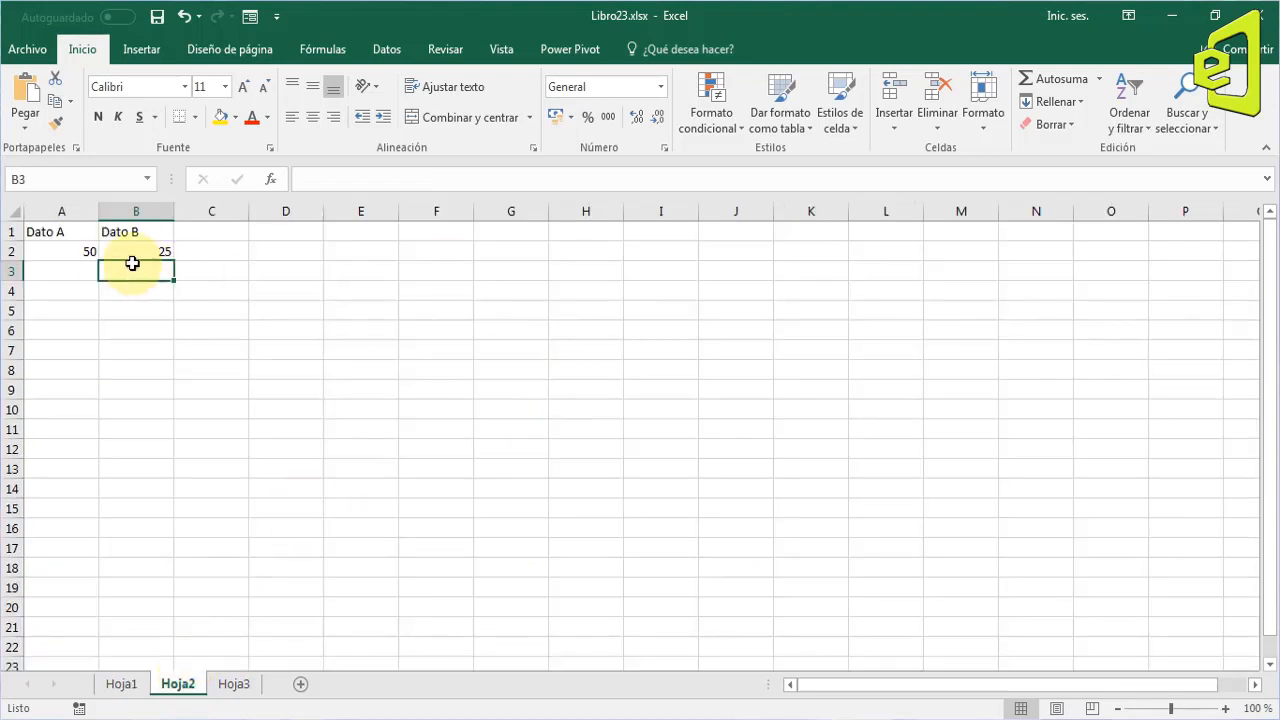
pyautogui.moveTo(63, 251); pyautogui.dragTo(152, 251)
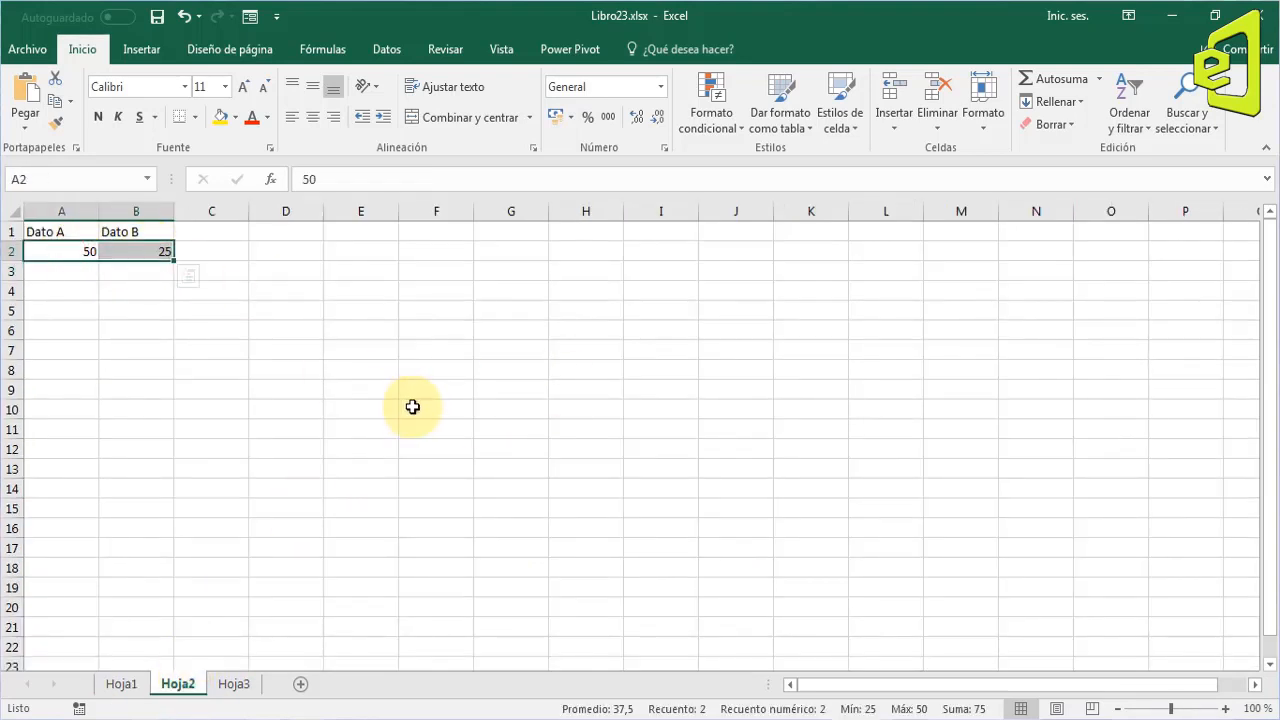
pyautogui.press('Delete')
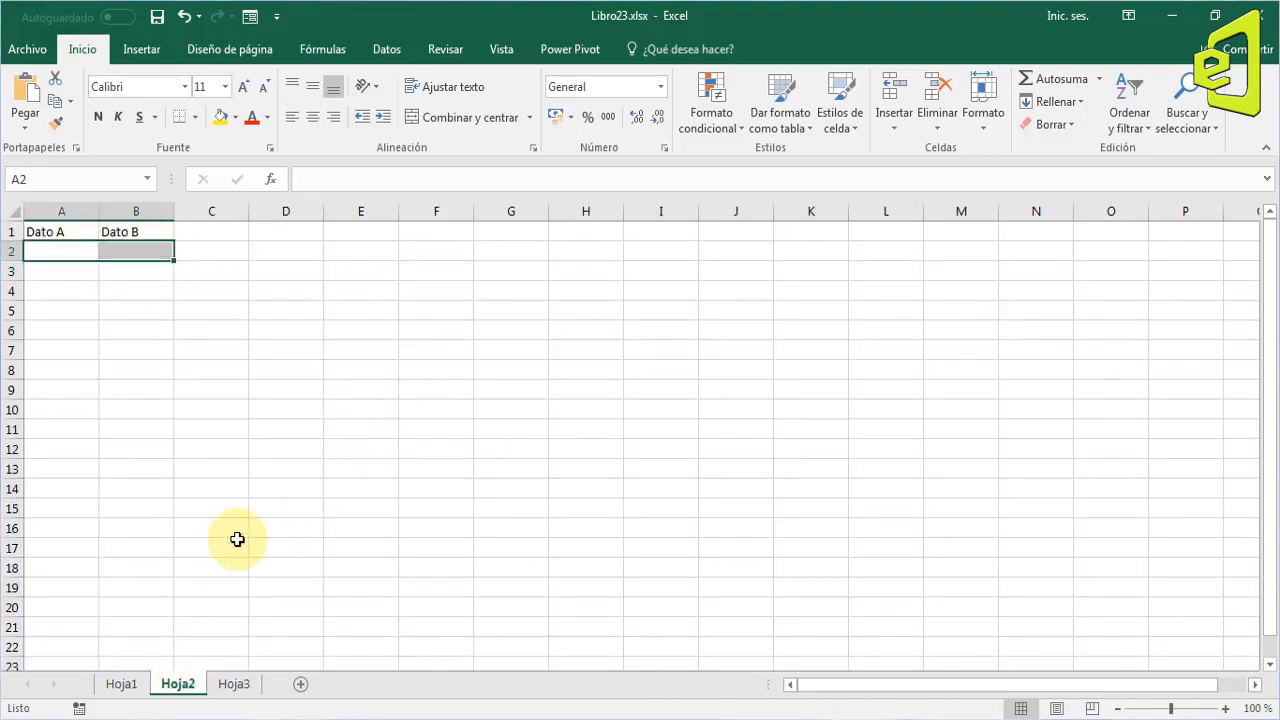
pyautogui.click(123, 684)
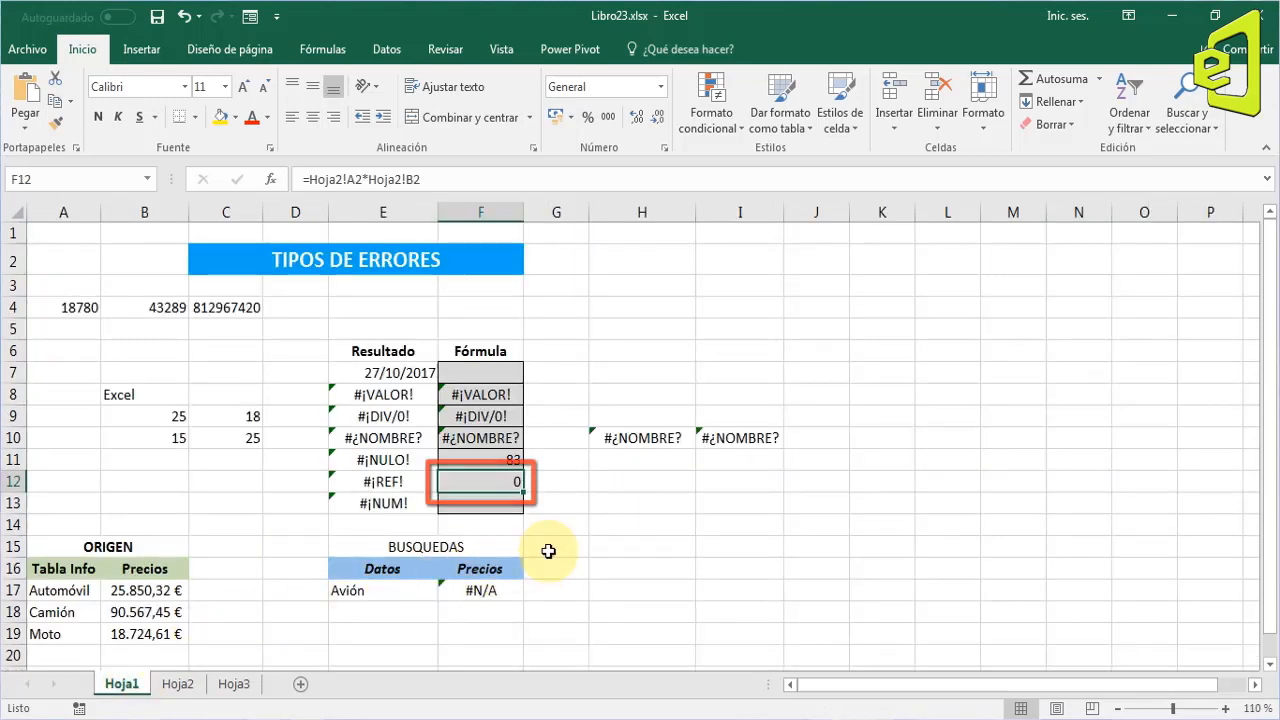
# Delete the Hoja2 worksheet permanently from the workbook.
pyautogui.click(178, 686)
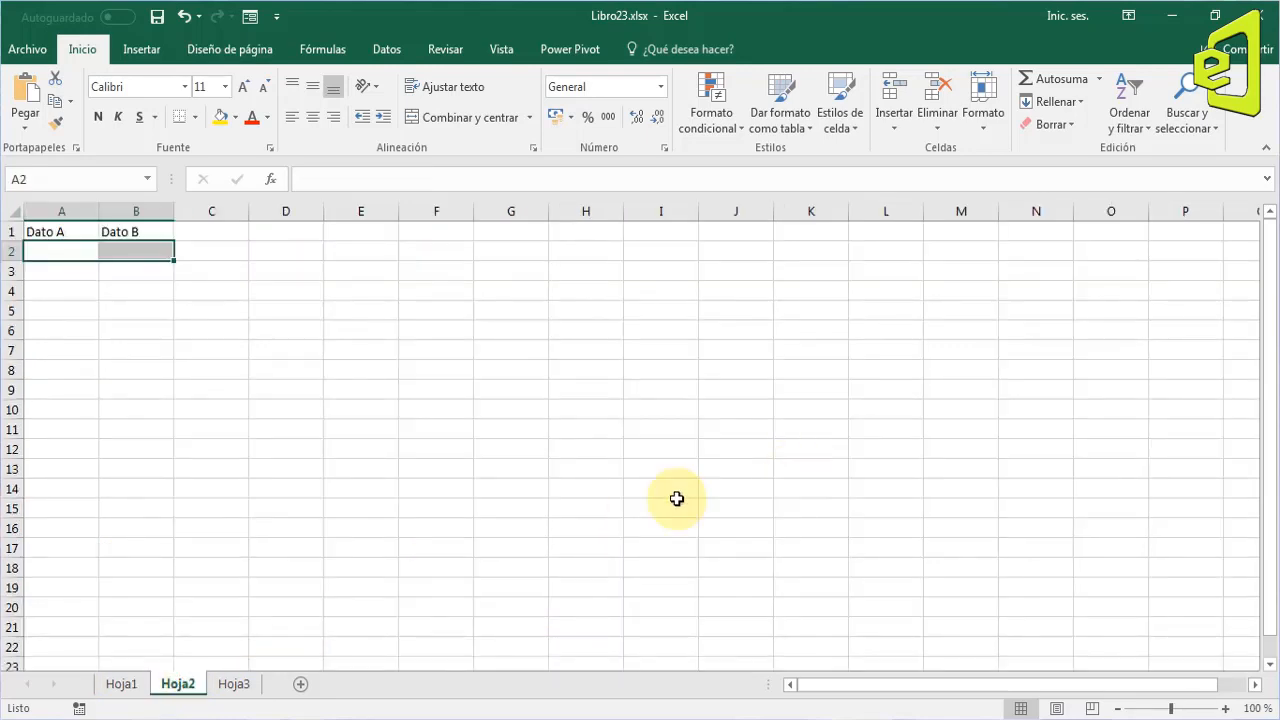
pyautogui.rightClick(189, 688)
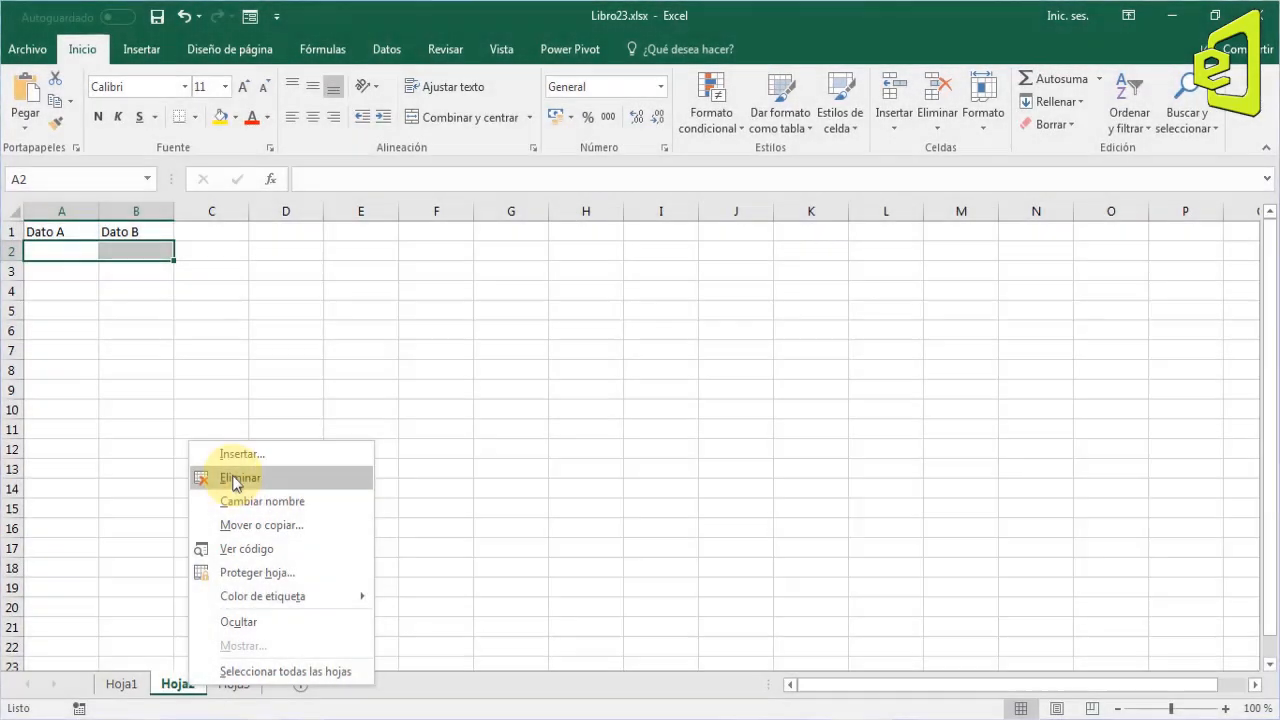
pyautogui.click(237, 481)
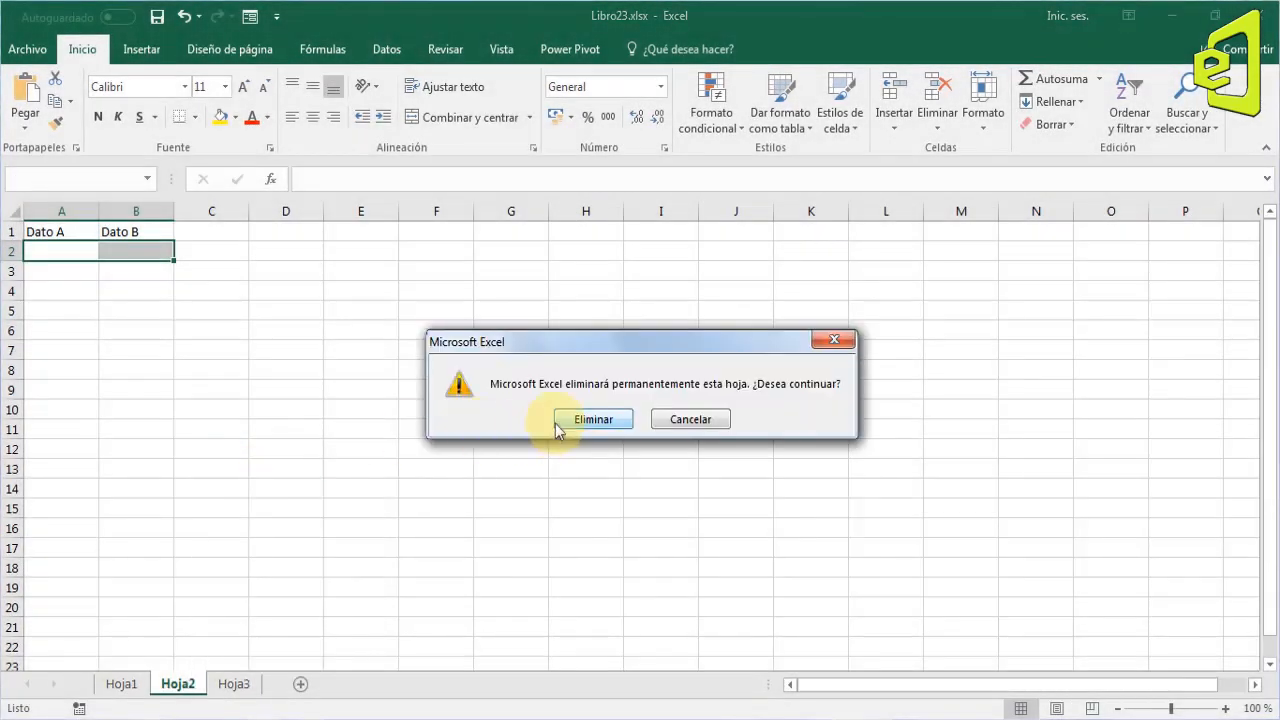
pyautogui.click(560, 424)
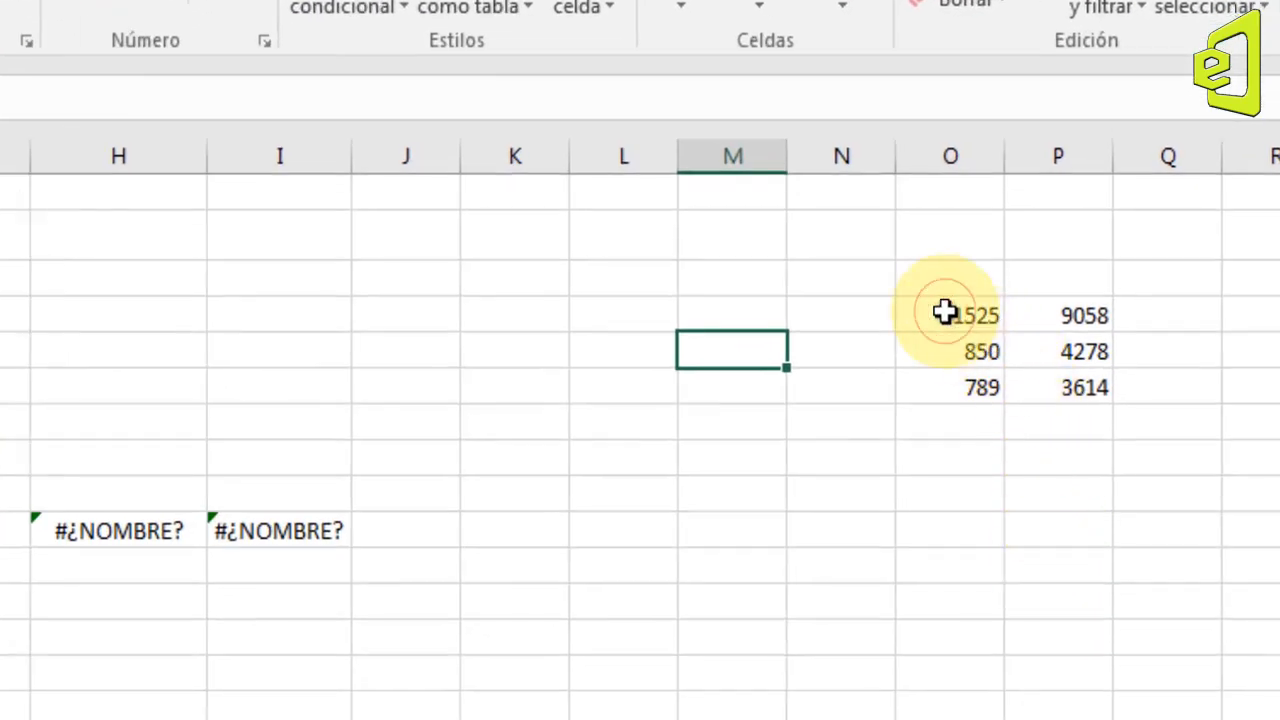
# Review the number ranges in O4:P6 and enter a SUMA formula over O4:O6 in L5.
pyautogui.moveTo(1041, 296); pyautogui.dragTo(1128, 352)
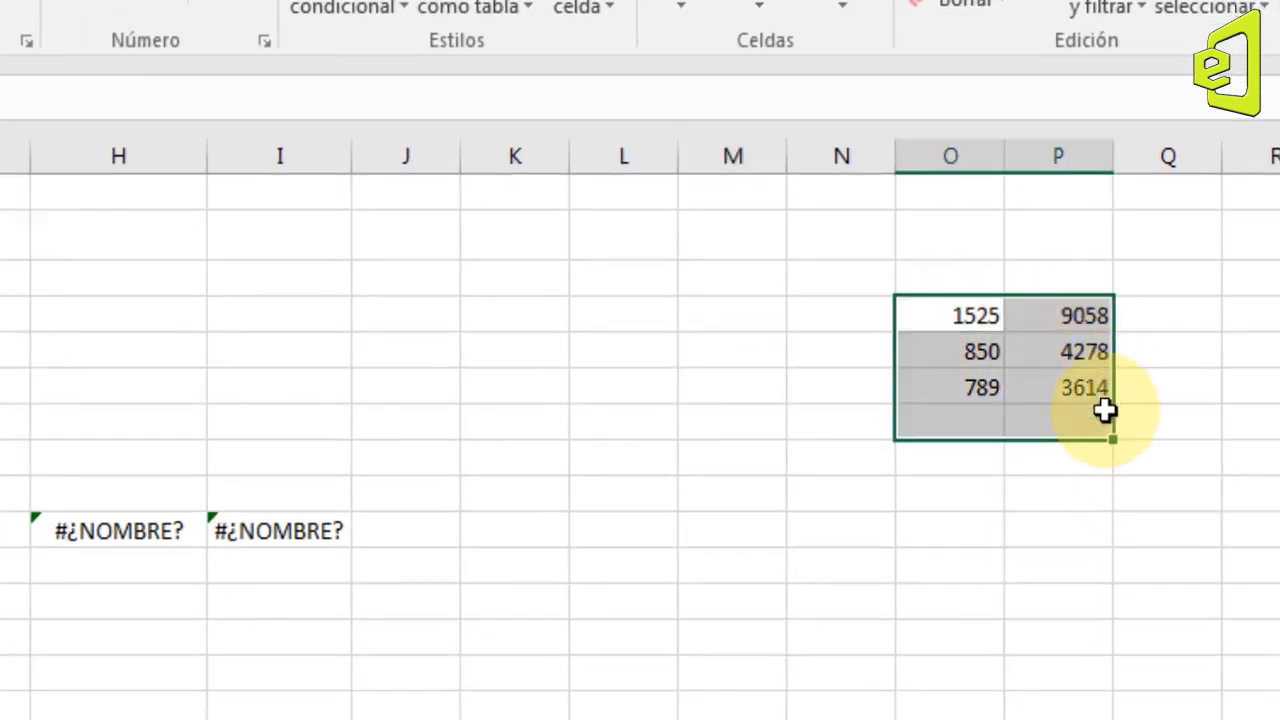
pyautogui.moveTo(1104, 410); pyautogui.dragTo(1103, 391)
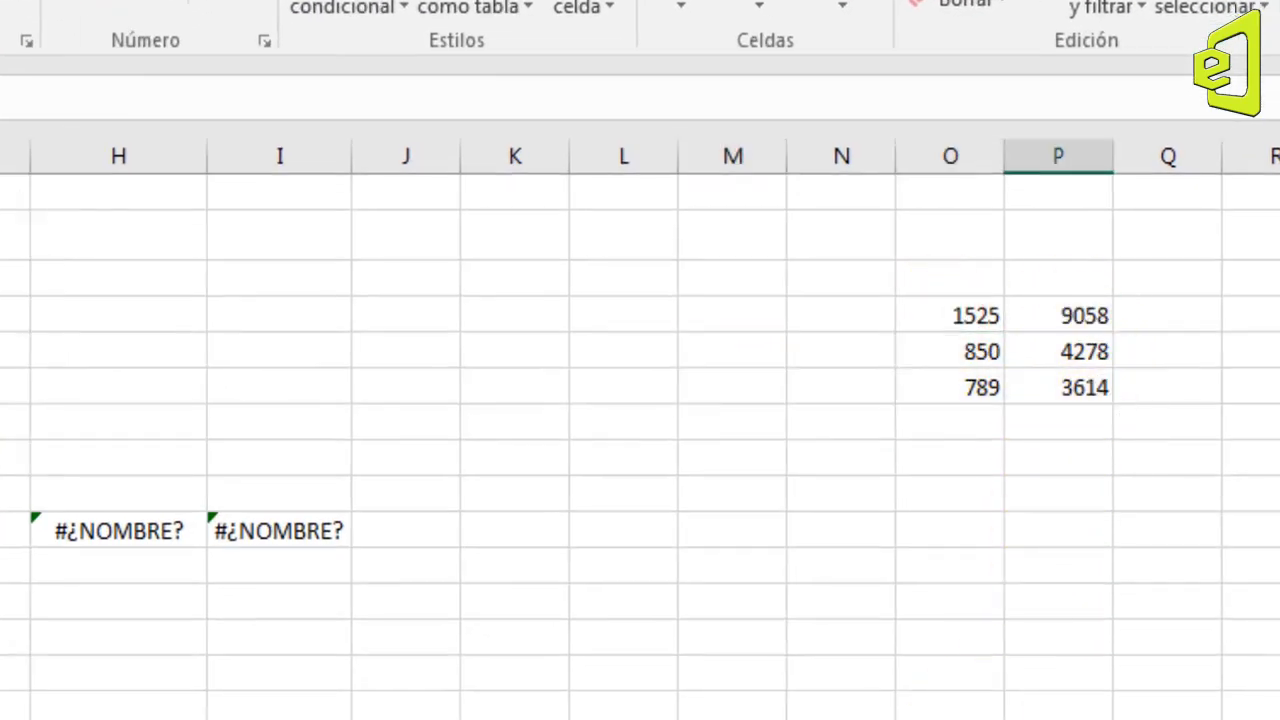
pyautogui.moveTo(966, 311); pyautogui.dragTo(966, 390)
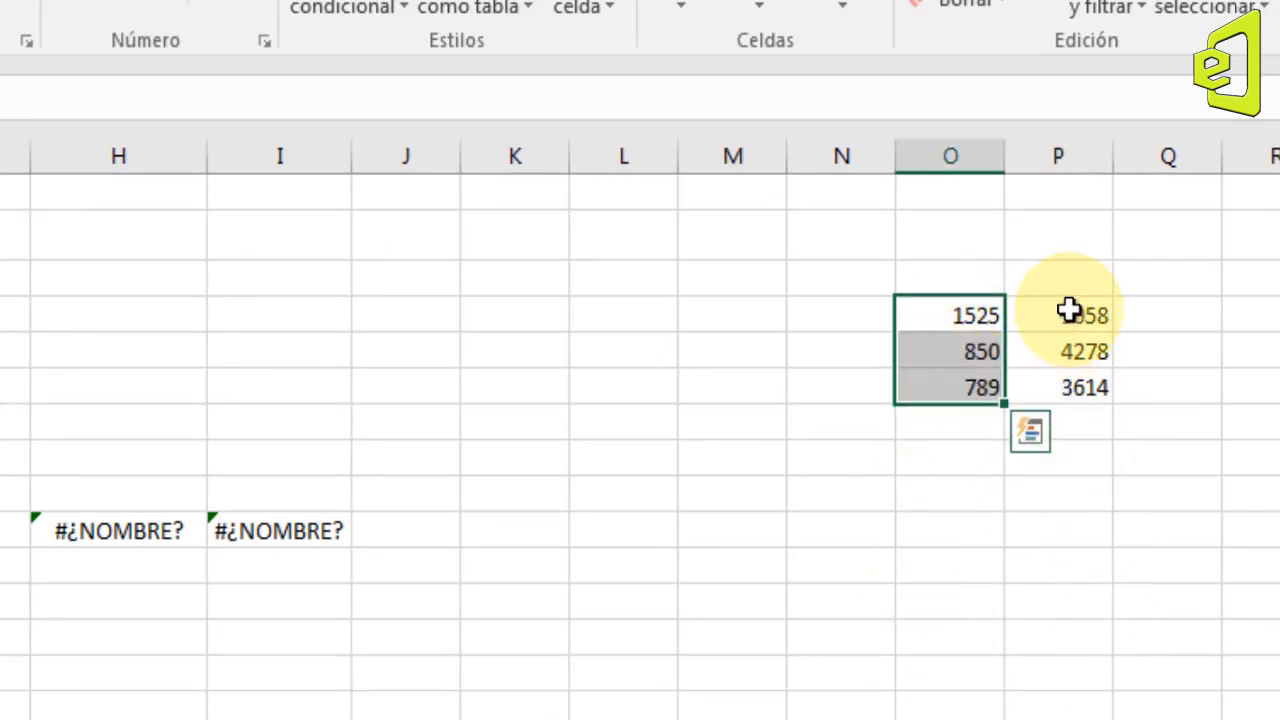
pyautogui.moveTo(1066, 314); pyautogui.dragTo(1070, 388)
pyautogui.click(1100, 651)
pyautogui.click(640, 351)
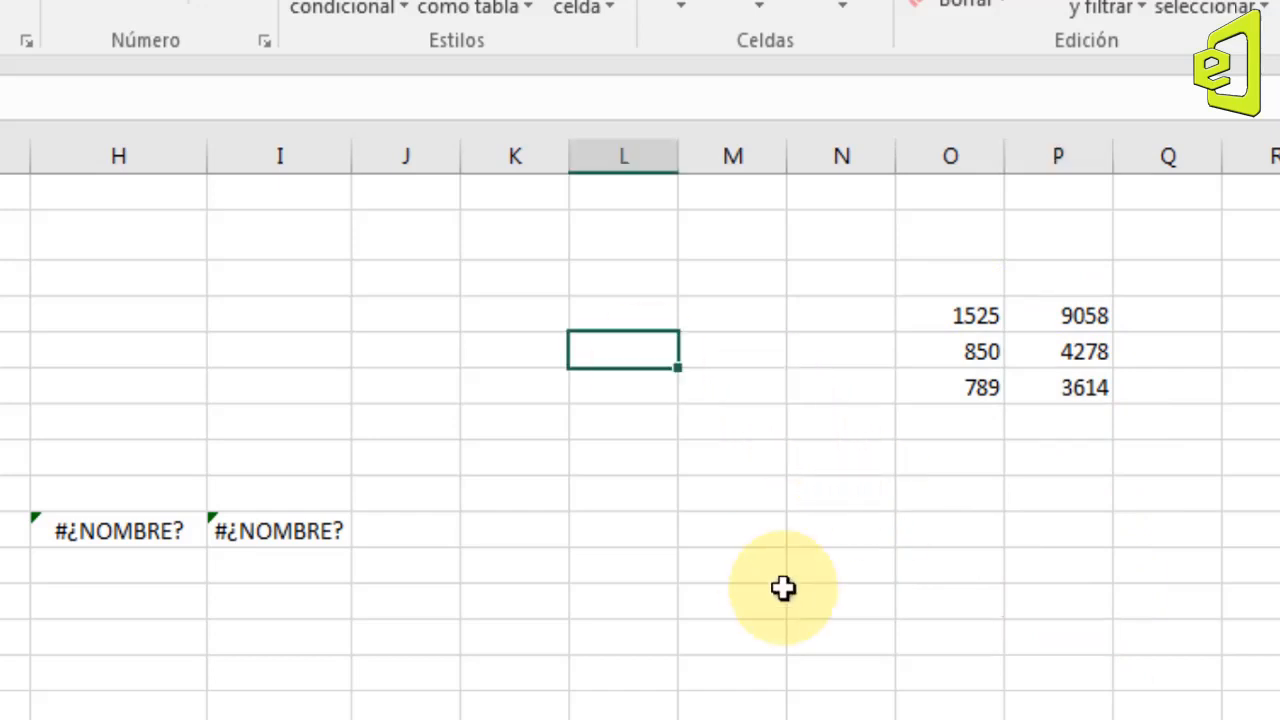
pyautogui.write('=suma(')
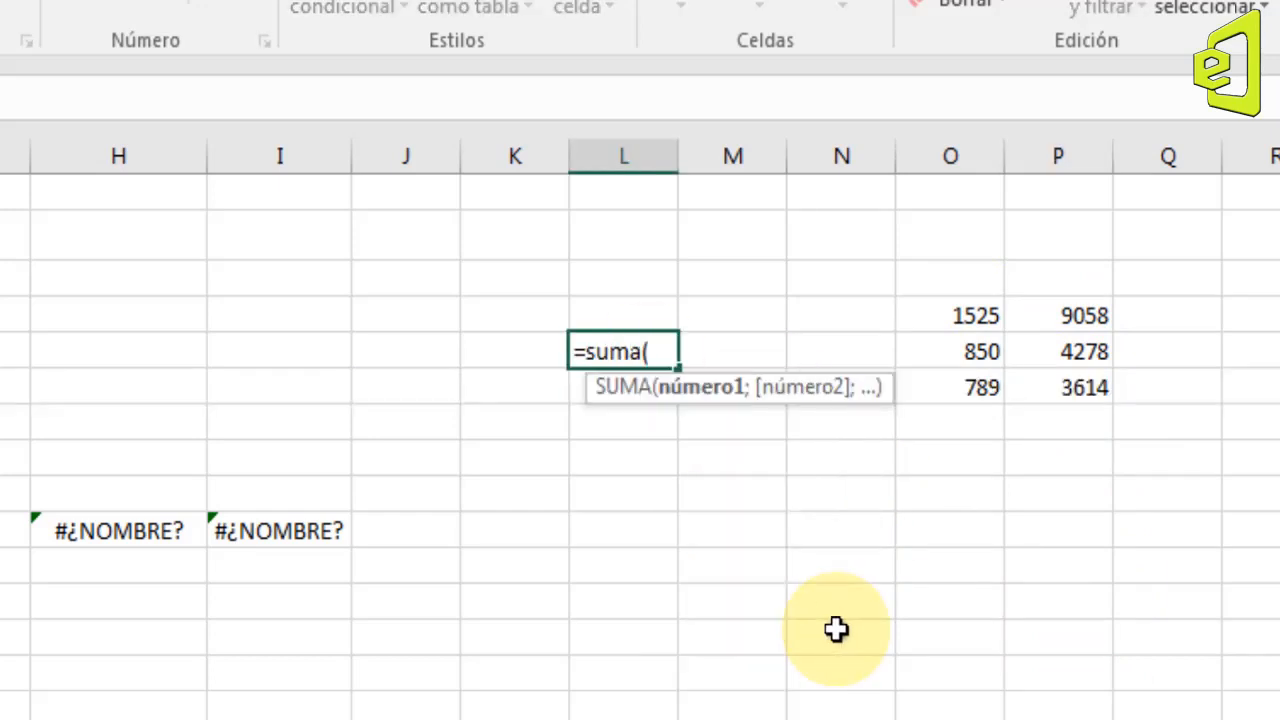
pyautogui.moveTo(931, 317); pyautogui.dragTo(914, 409)
pyautogui.press('Return')
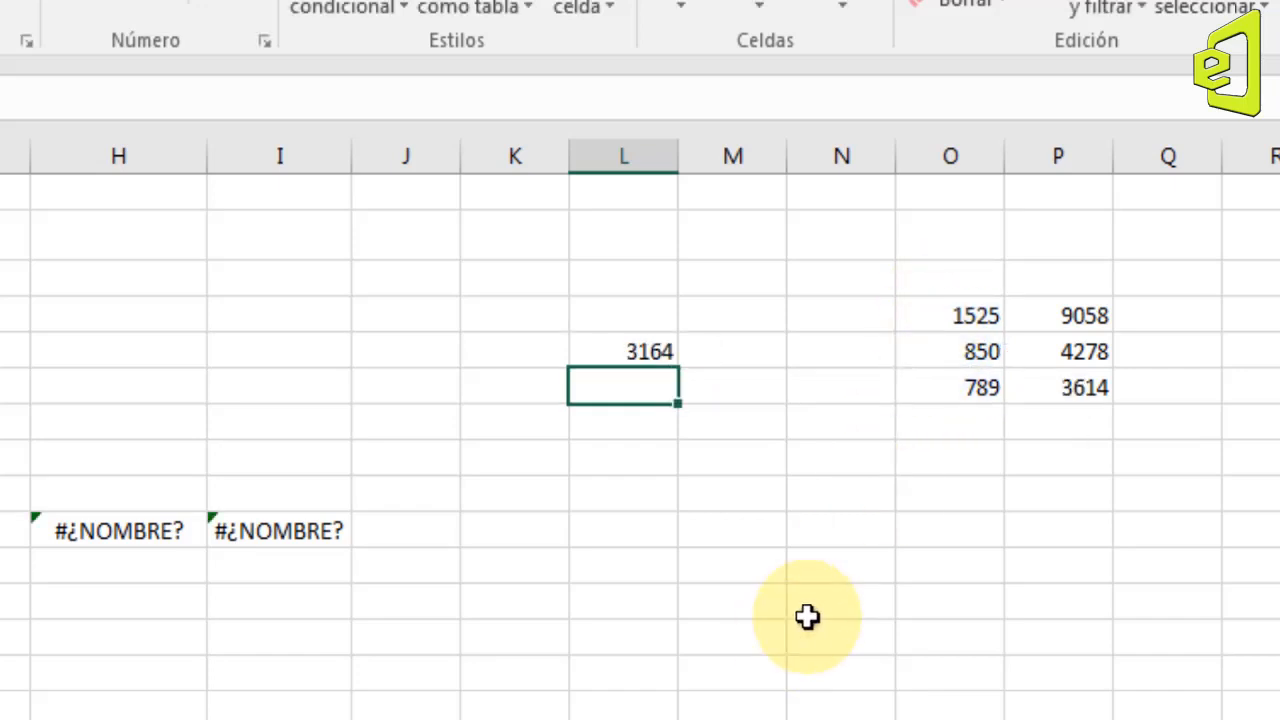
# Enter the formula =SUMA(P4:P6) in L6, below the first sum.
pyautogui.write('=suma(')
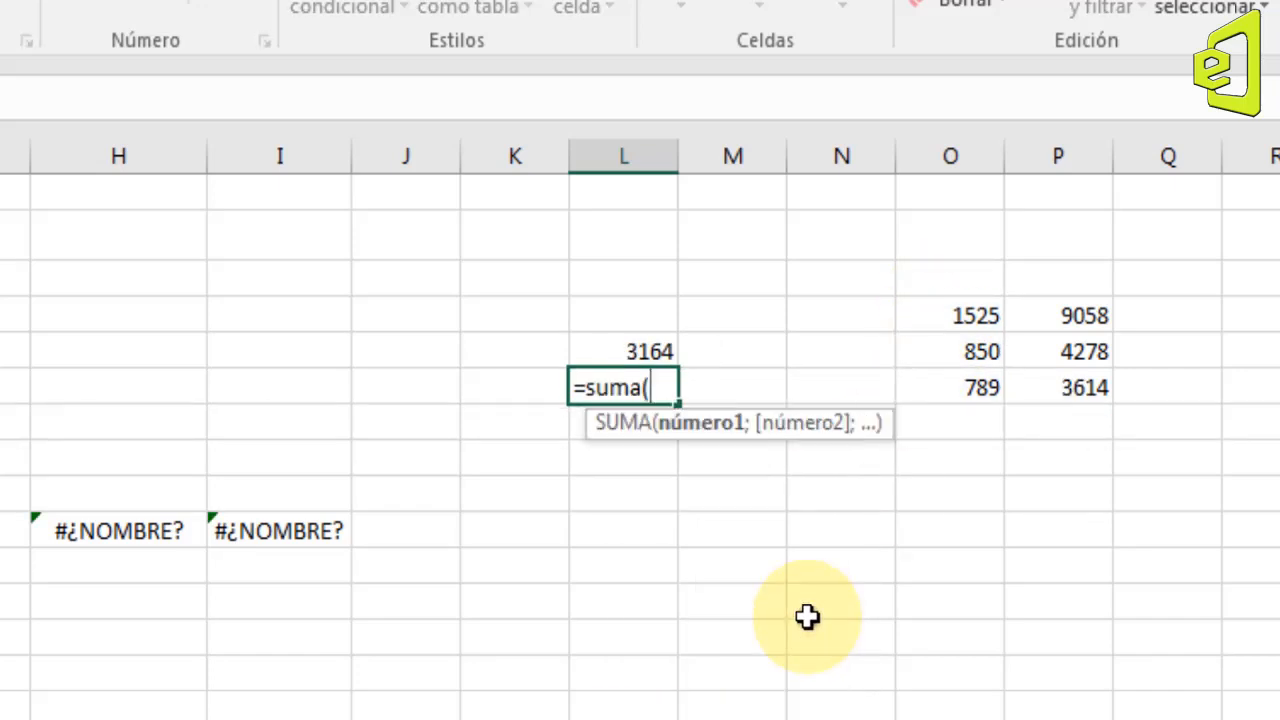
pyautogui.moveTo(1071, 311); pyautogui.dragTo(1067, 393)
pyautogui.write(')')
pyautogui.press('Return')
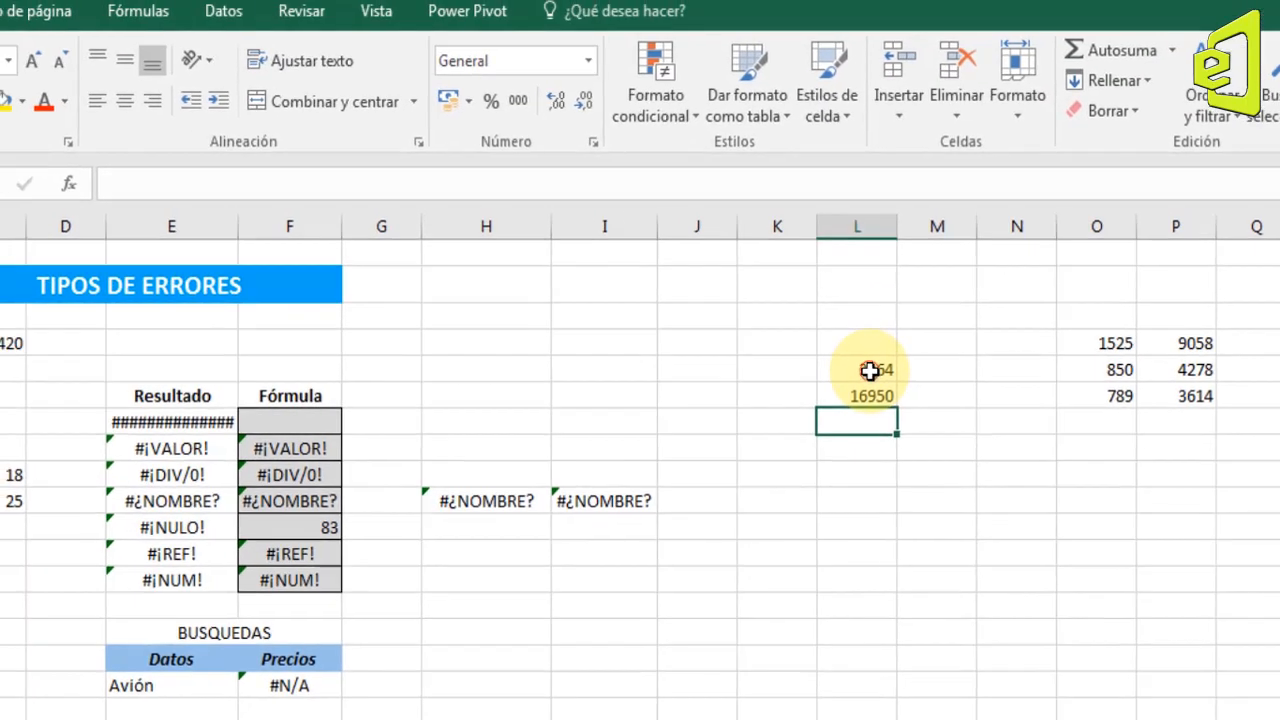
# Check which ranges the sum formulas in L5 and L6 refer to, leaving both formulas unchanged.
pyautogui.click(602, 345)
pyautogui.doubleClick(841, 365)
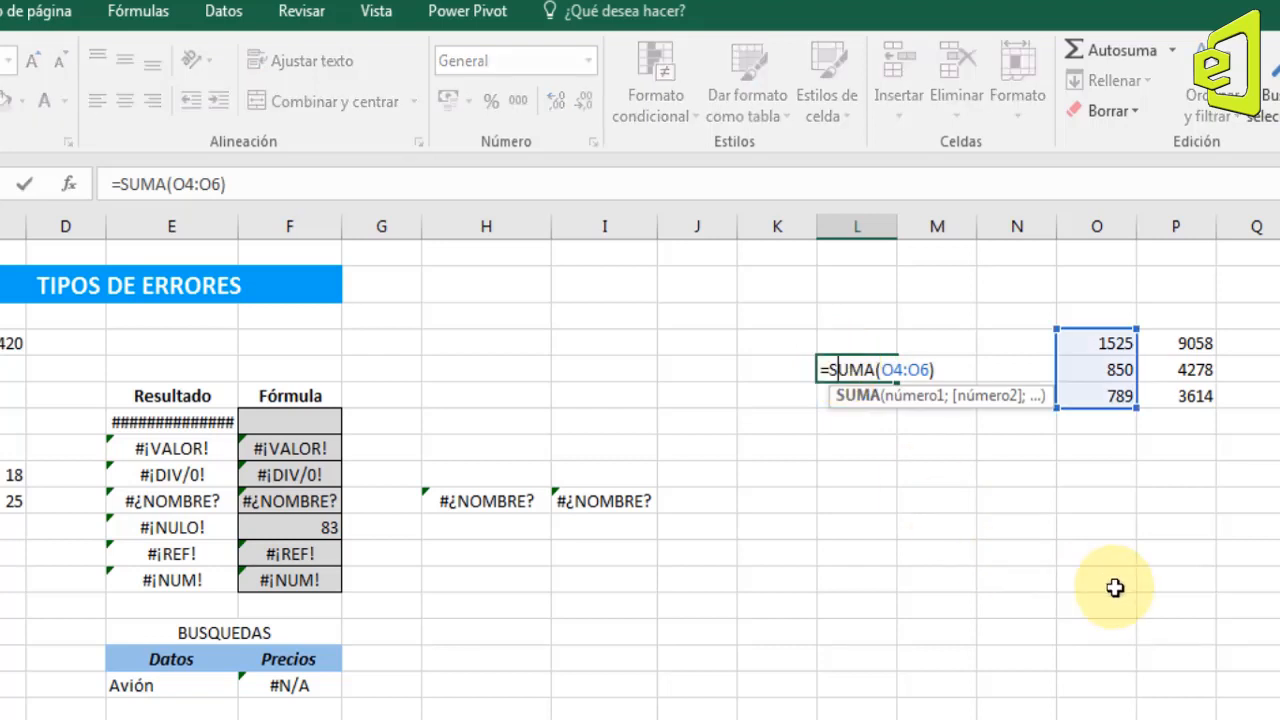
pyautogui.press('Return')
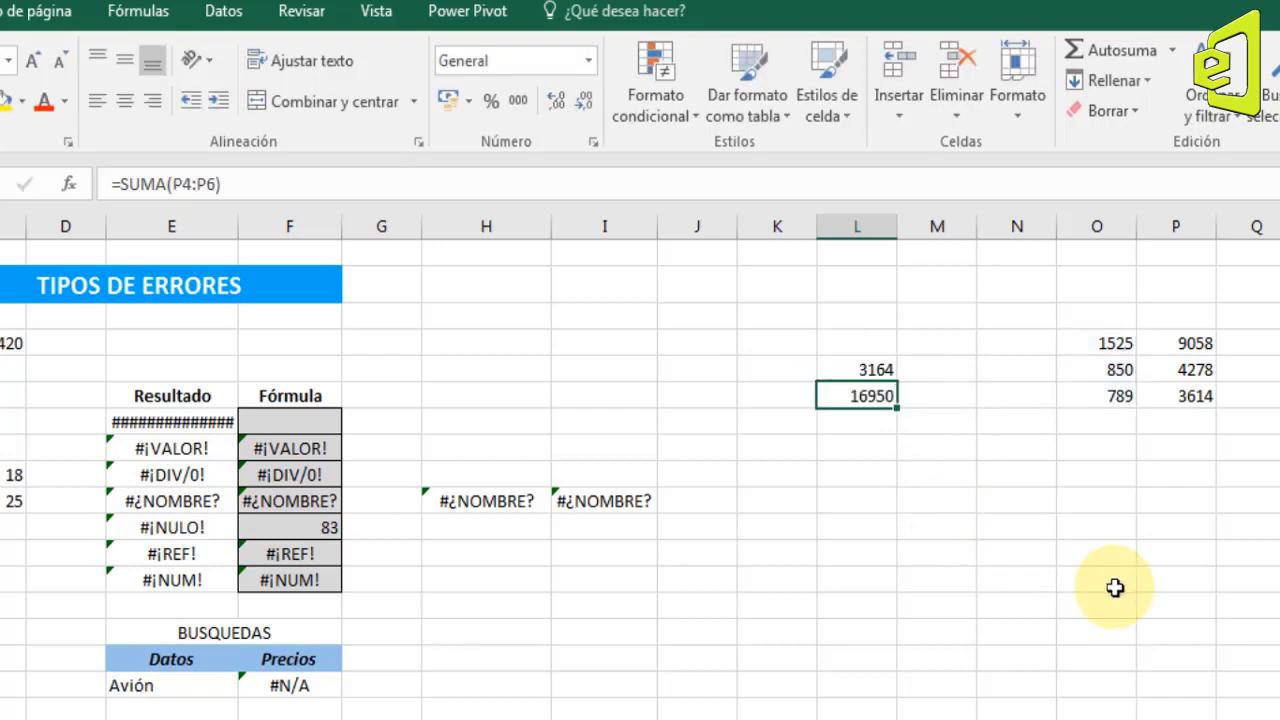
pyautogui.doubleClick(872, 395)
pyautogui.press('Return')
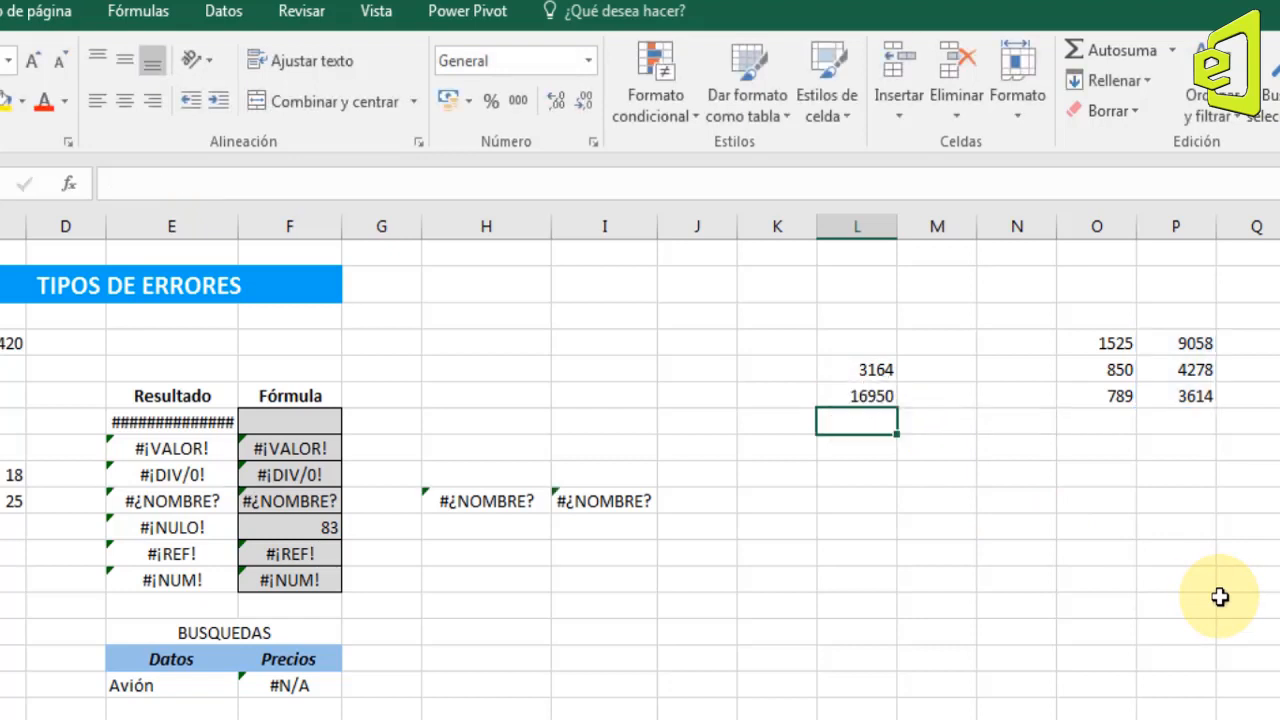
# Delete the whole of column O, which holds the numbers summed in L5, and deselect the column.
pyautogui.click(1096, 226)
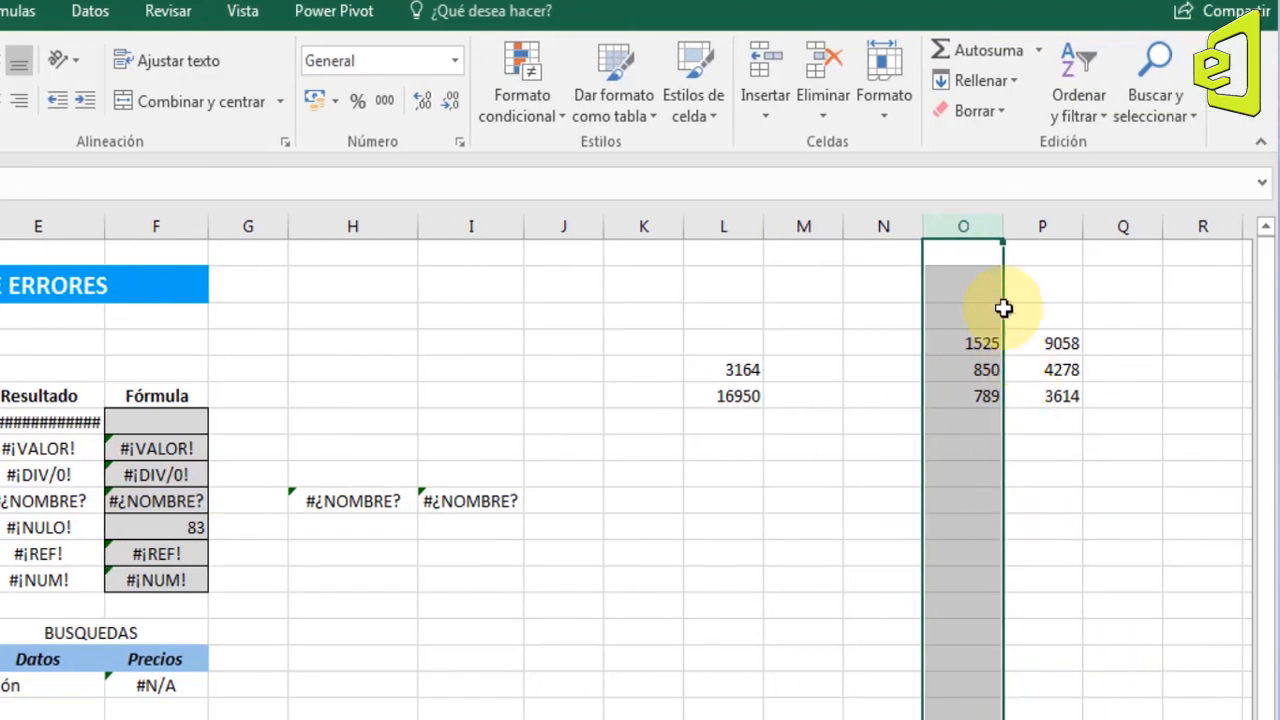
pyautogui.rightClick(968, 227)
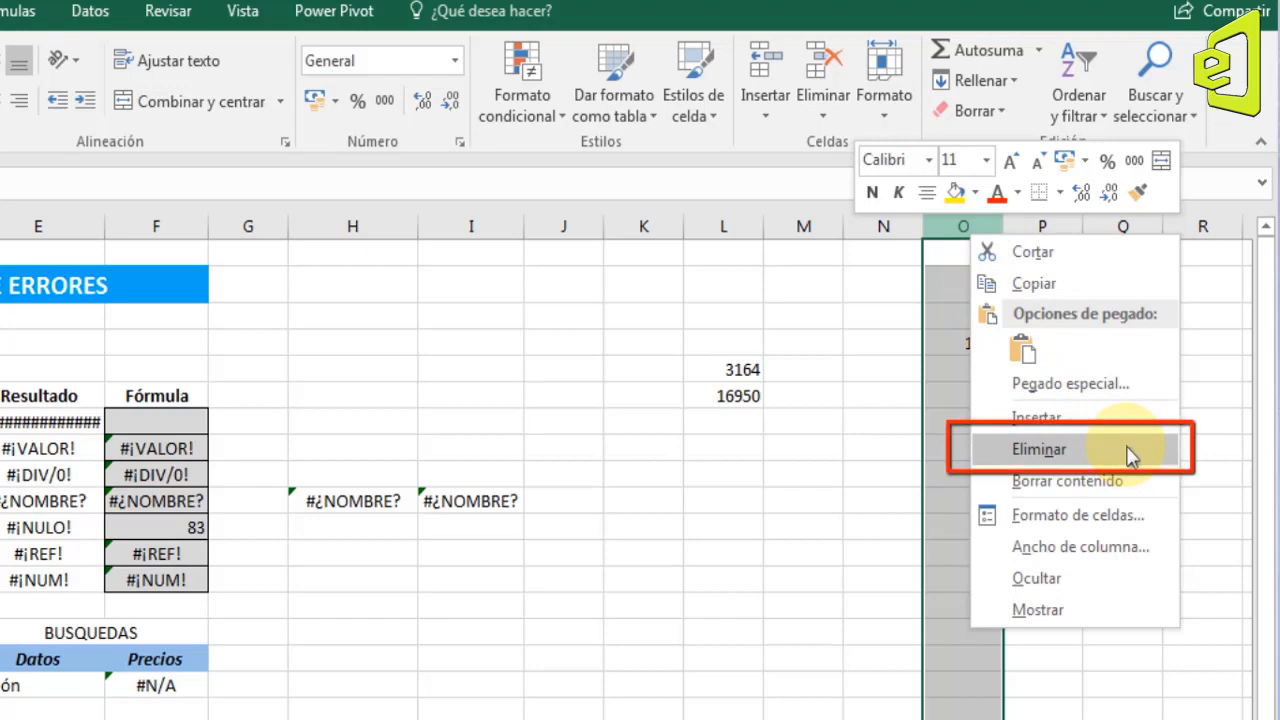
pyautogui.click(1131, 453)
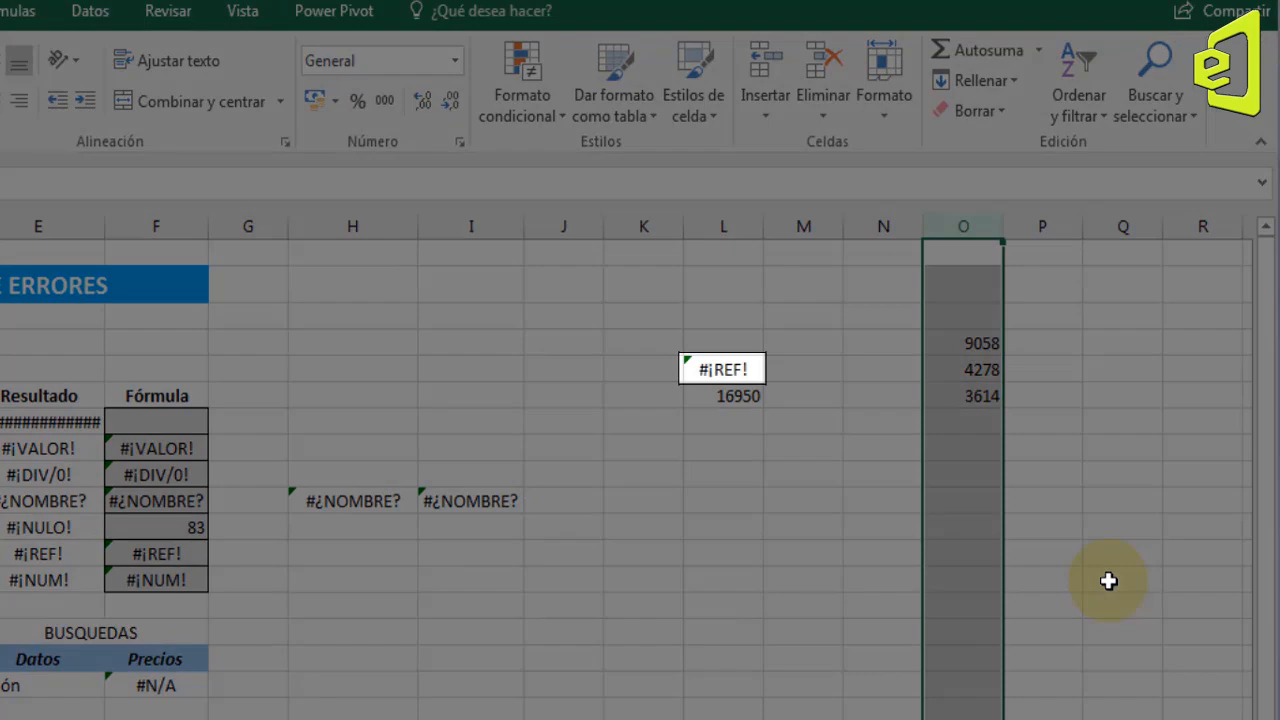
pyautogui.click(1109, 581)
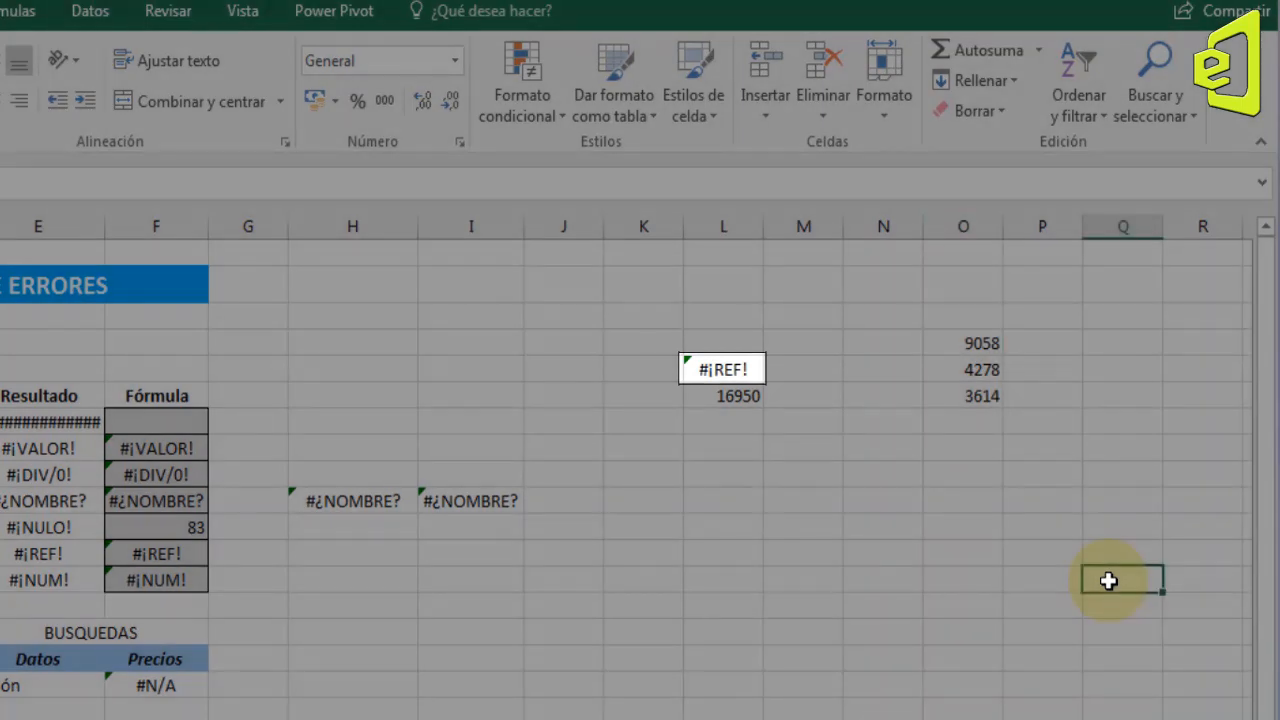
# Inspect the references in the sum formulas in L5 and L6, leaving both formulas unchanged.
pyautogui.doubleClick(723, 370)
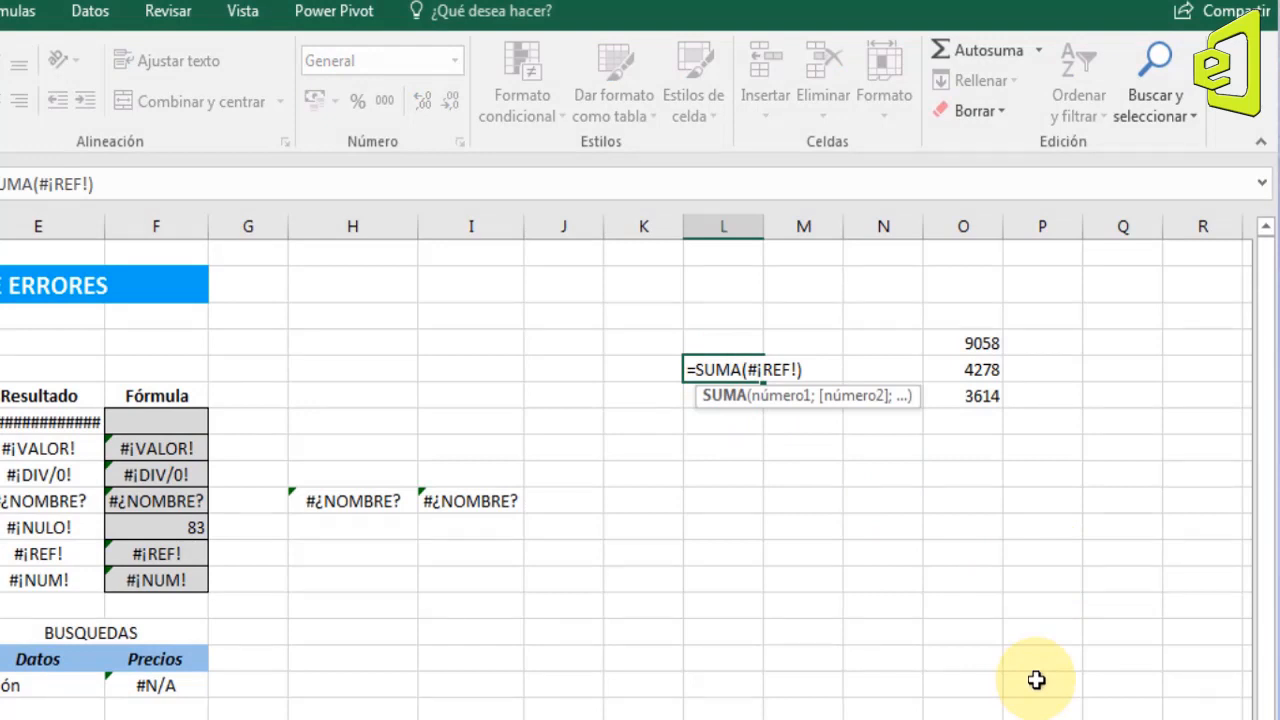
pyautogui.press('Escape')
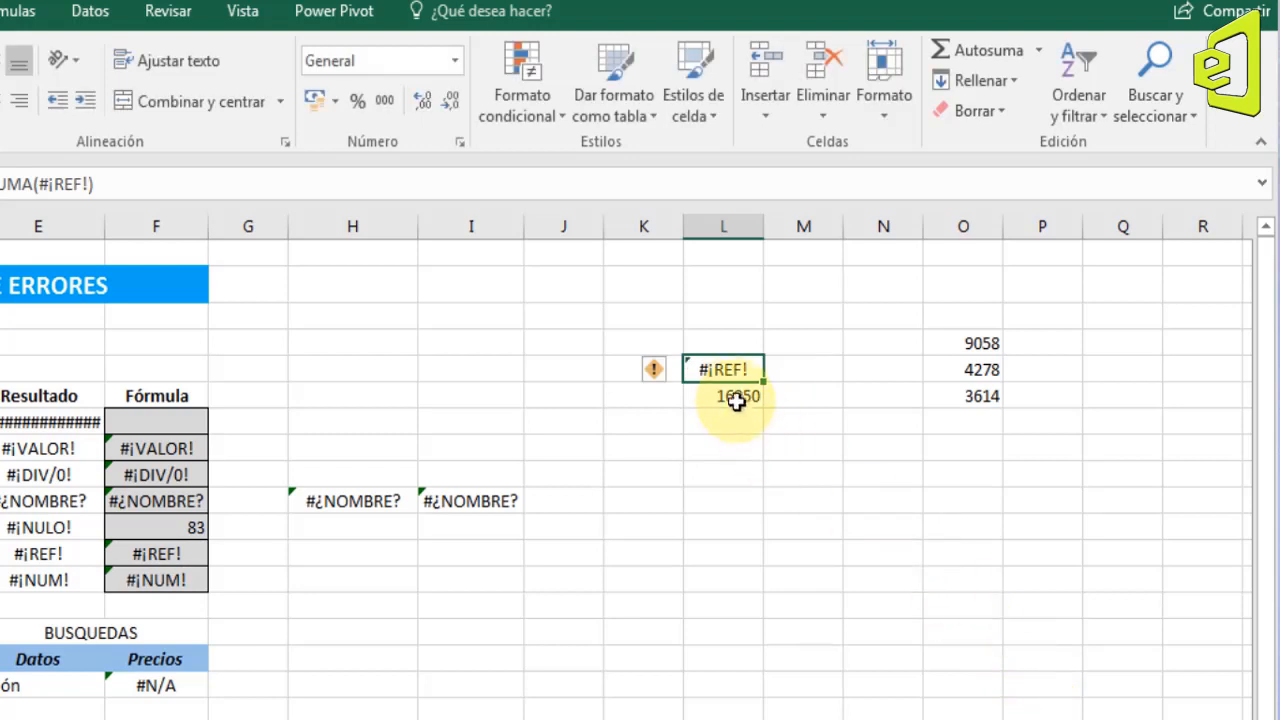
pyautogui.click(737, 399)
pyautogui.doubleClick(733, 397)
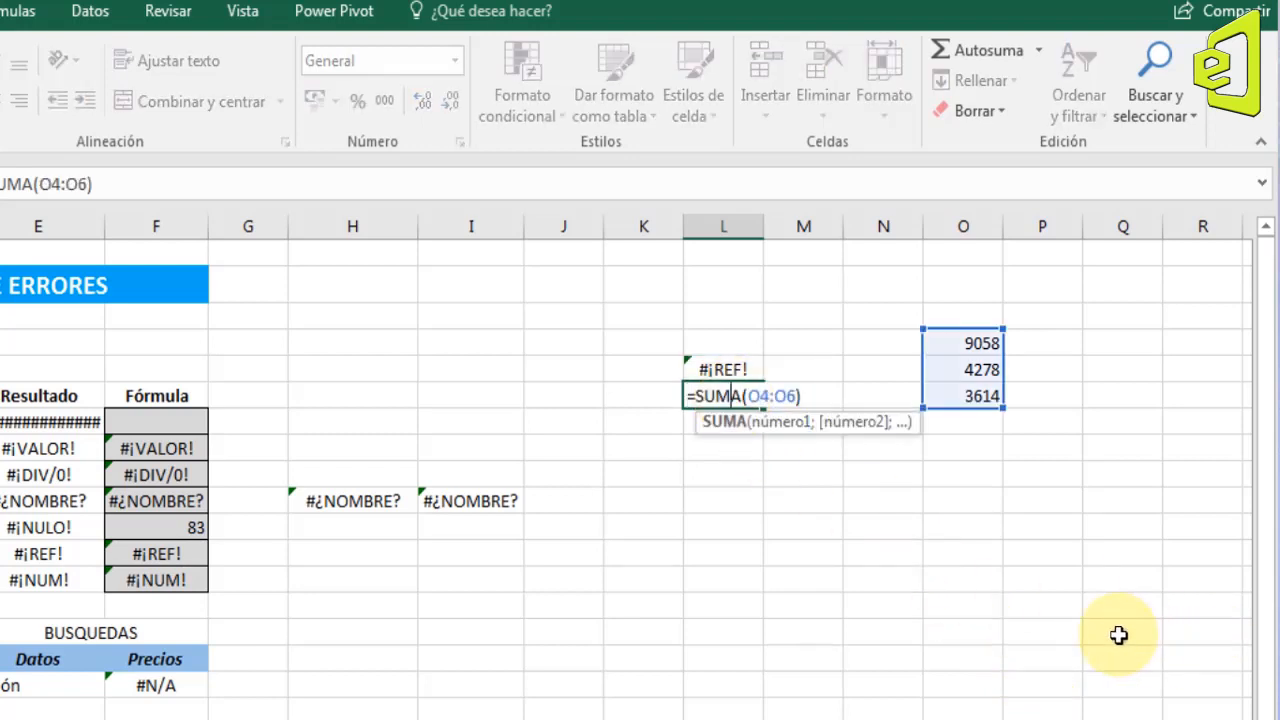
pyautogui.press('Escape')
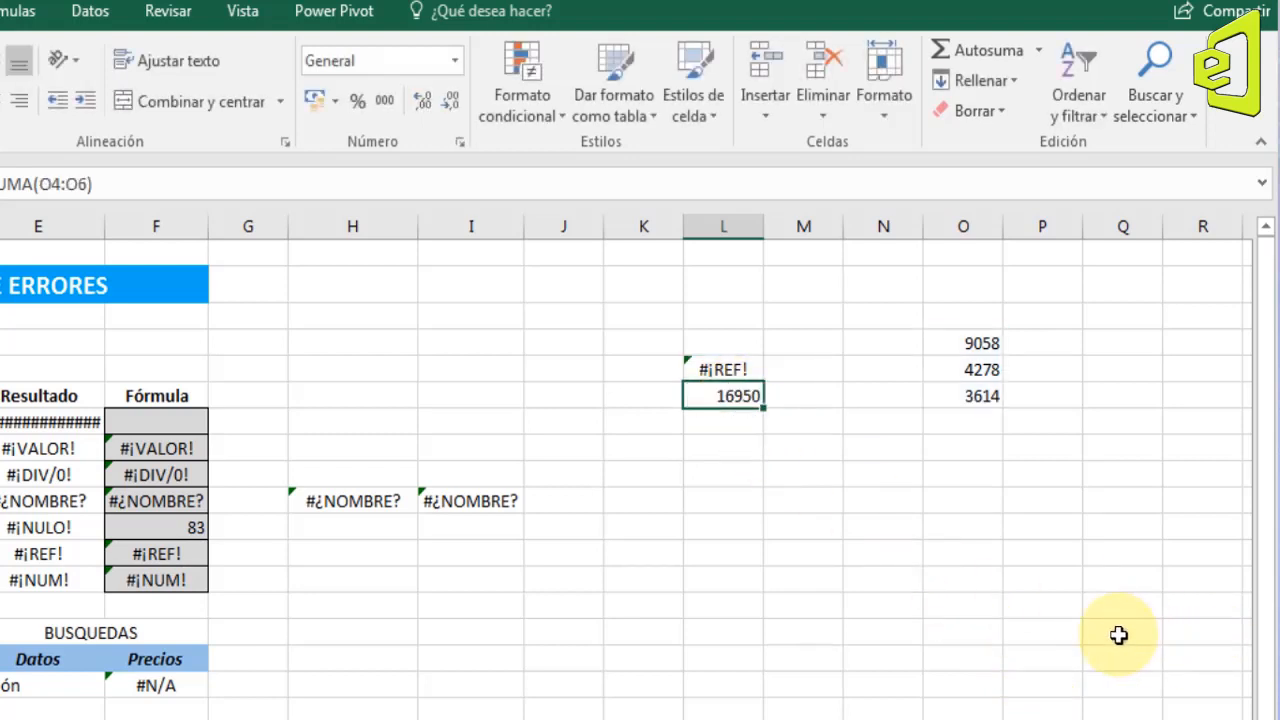
# Delete column O with the remaining numbers and check the reference in the sum formula in L6.
pyautogui.click(970, 232)
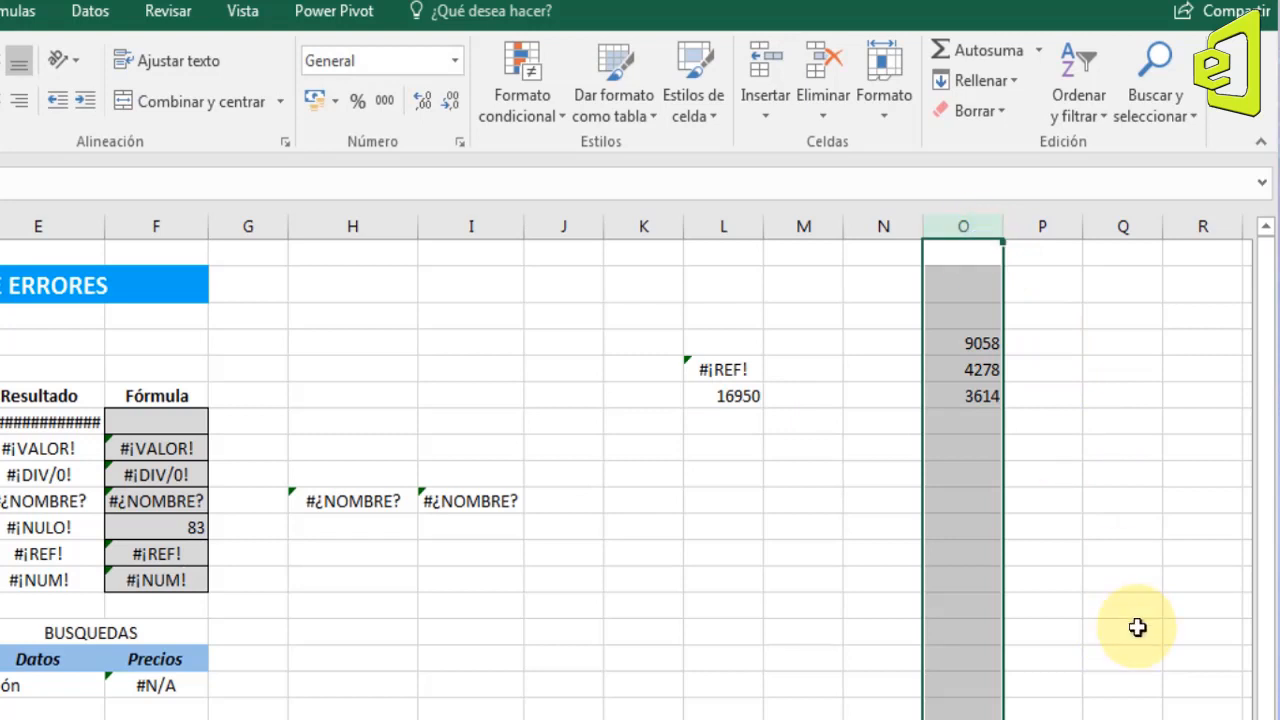
pyautogui.rightClick(968, 238)
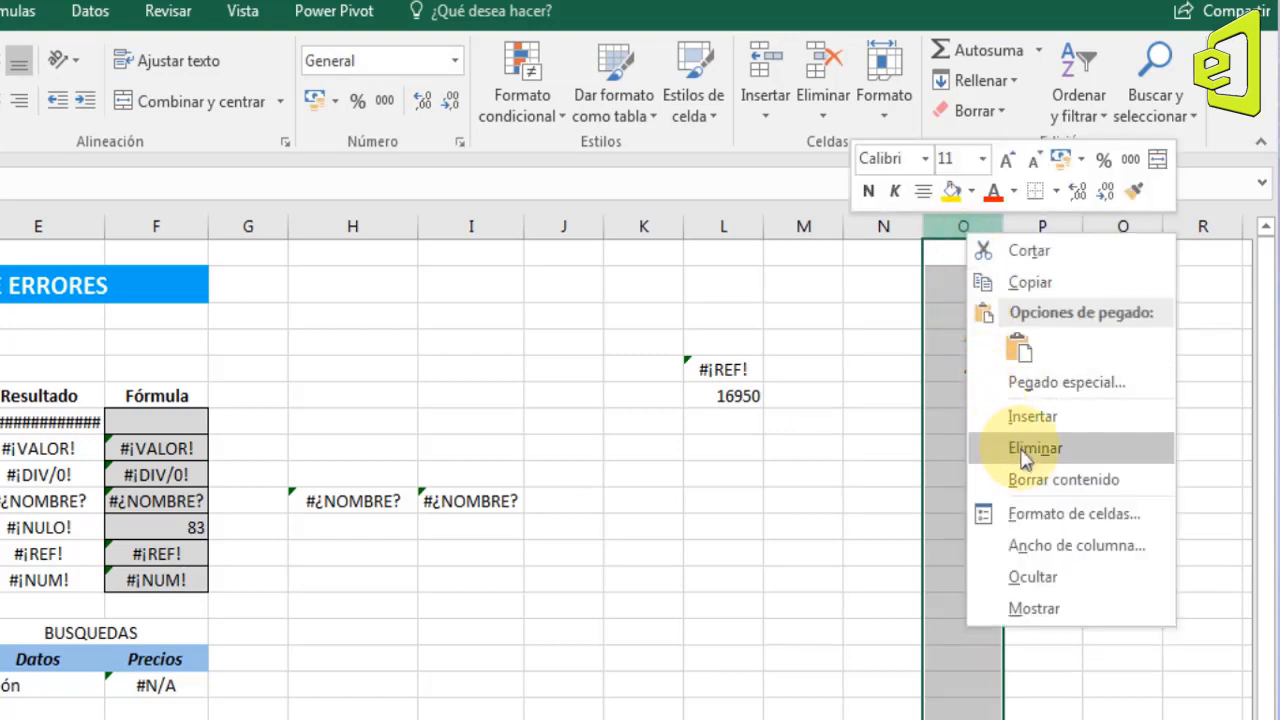
pyautogui.click(1157, 456)
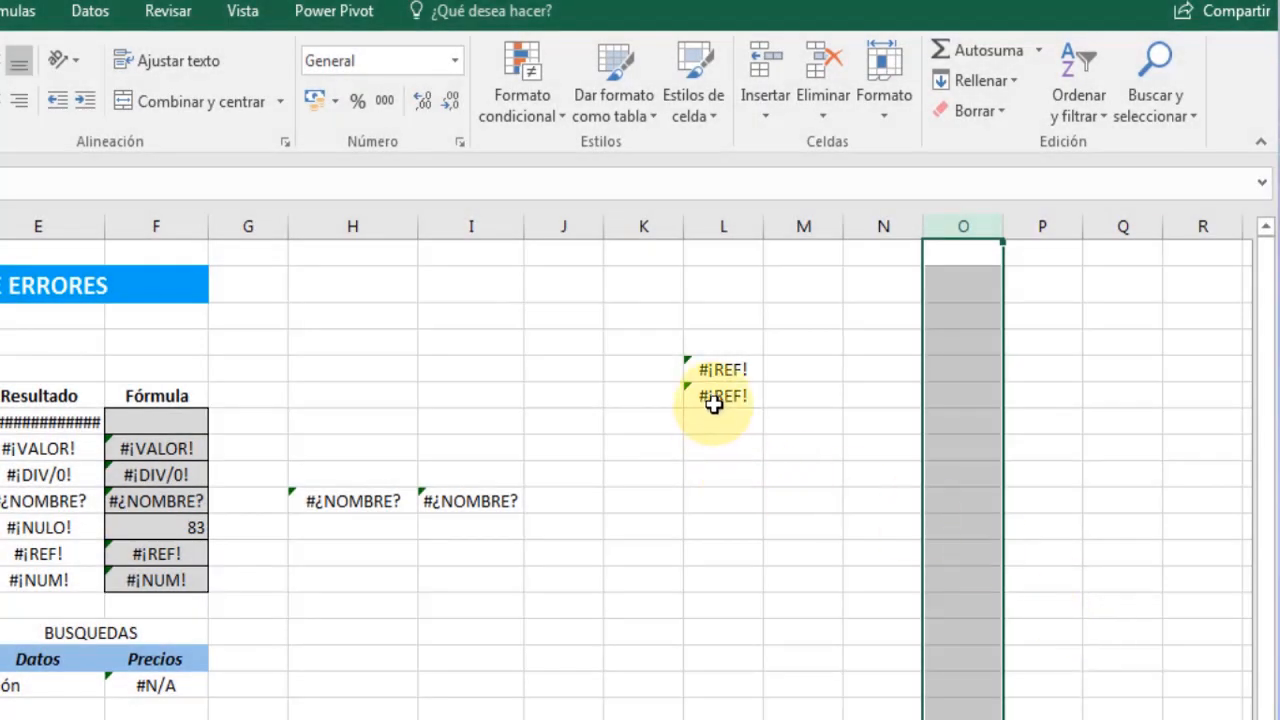
pyautogui.click(716, 399)
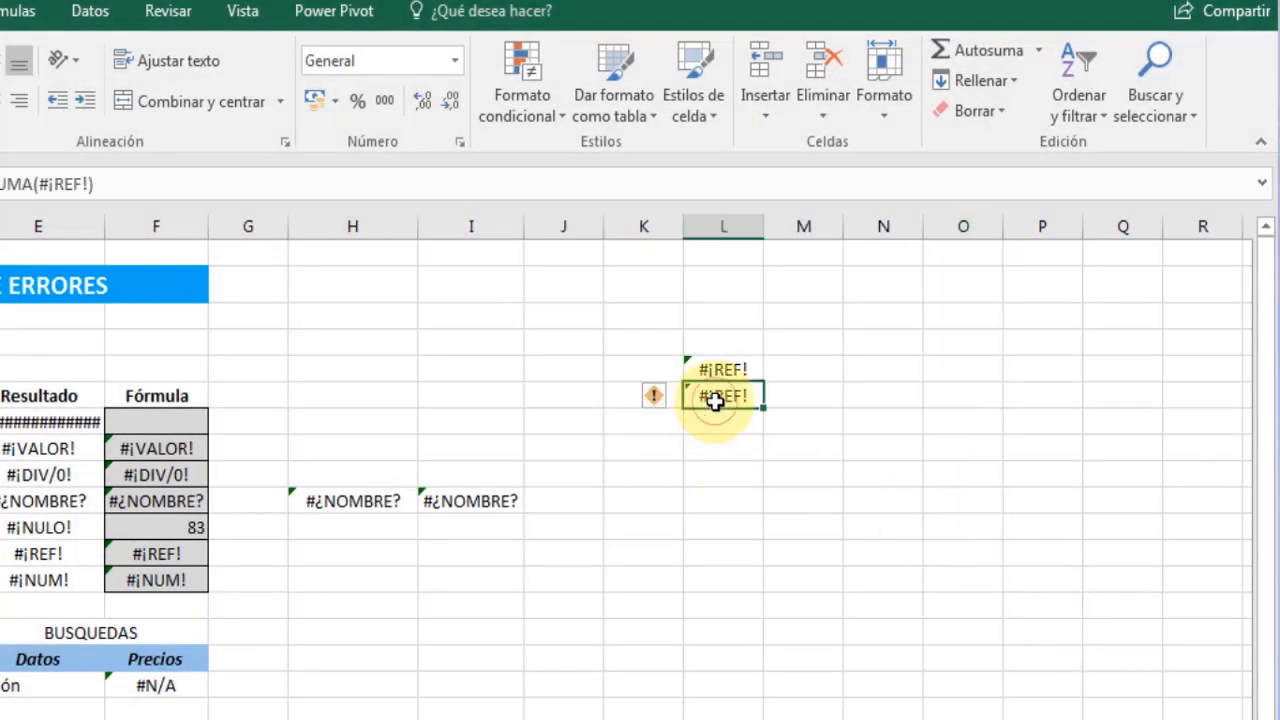
pyautogui.doubleClick(716, 399)
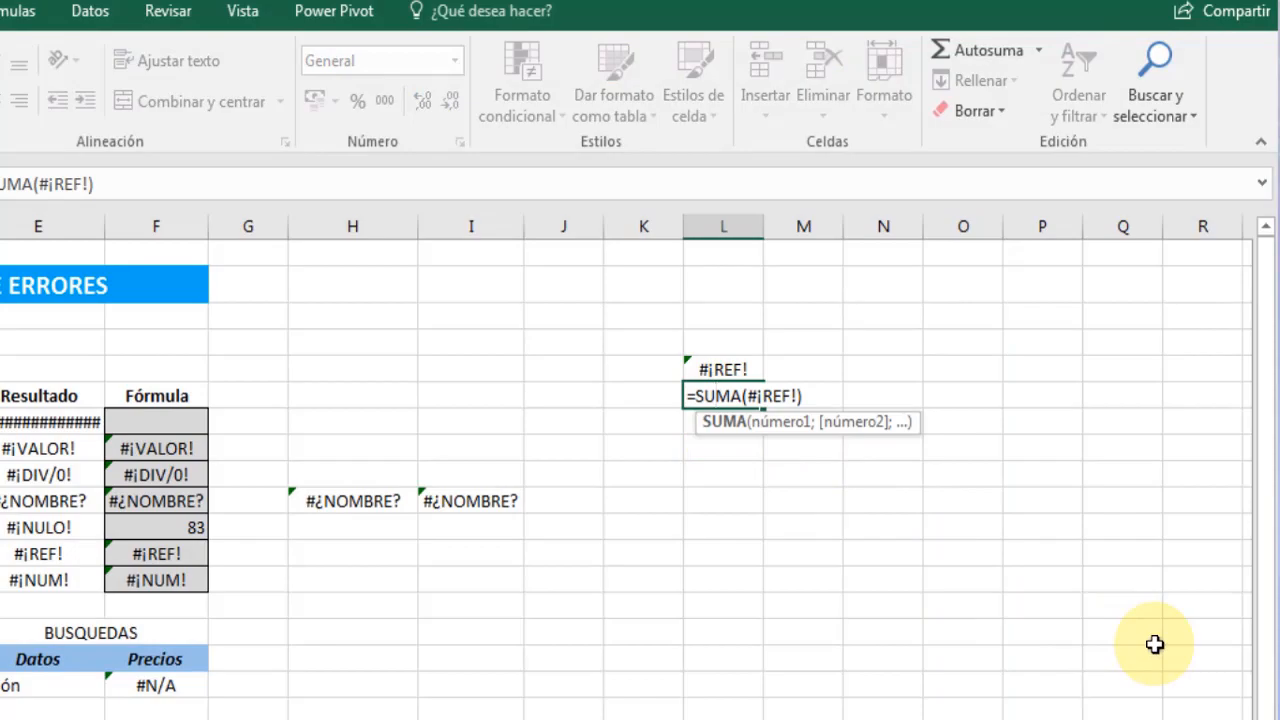
pyautogui.press('Escape')
pyautogui.click(849, 611)
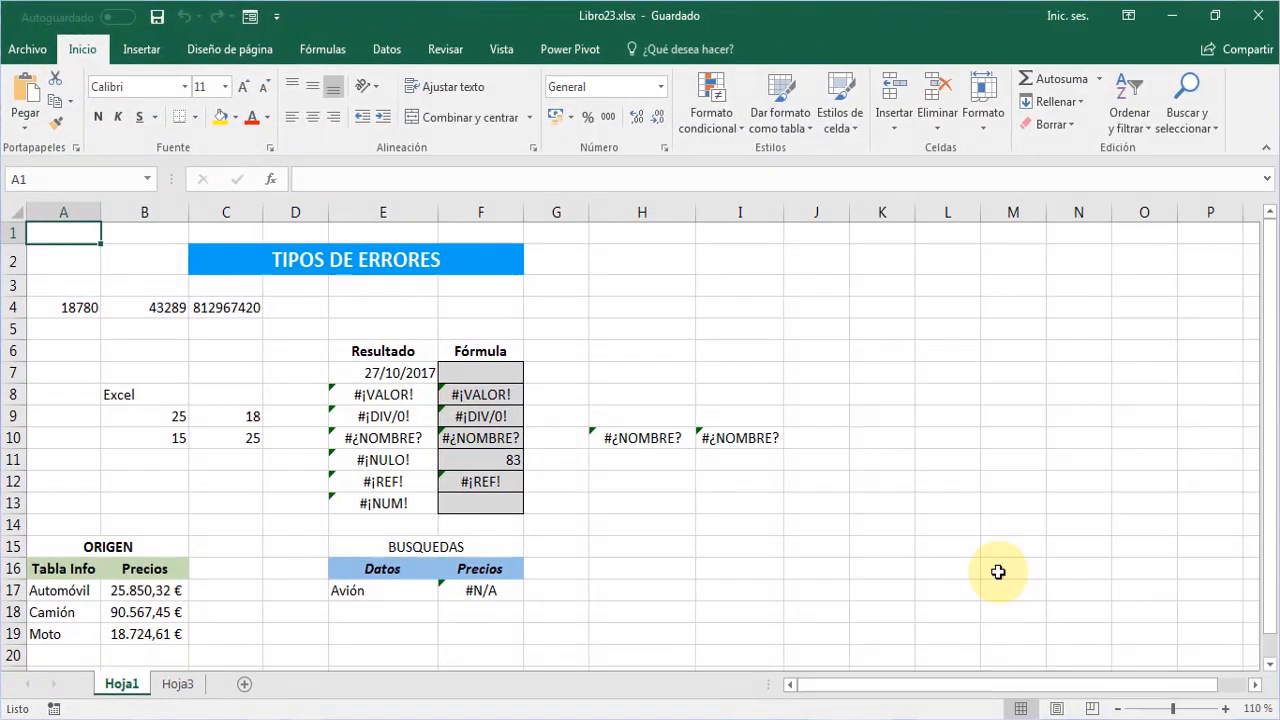
# Review the example formula in E13 and enter the formula =B4^A4 in F13.
pyautogui.click(416, 502)
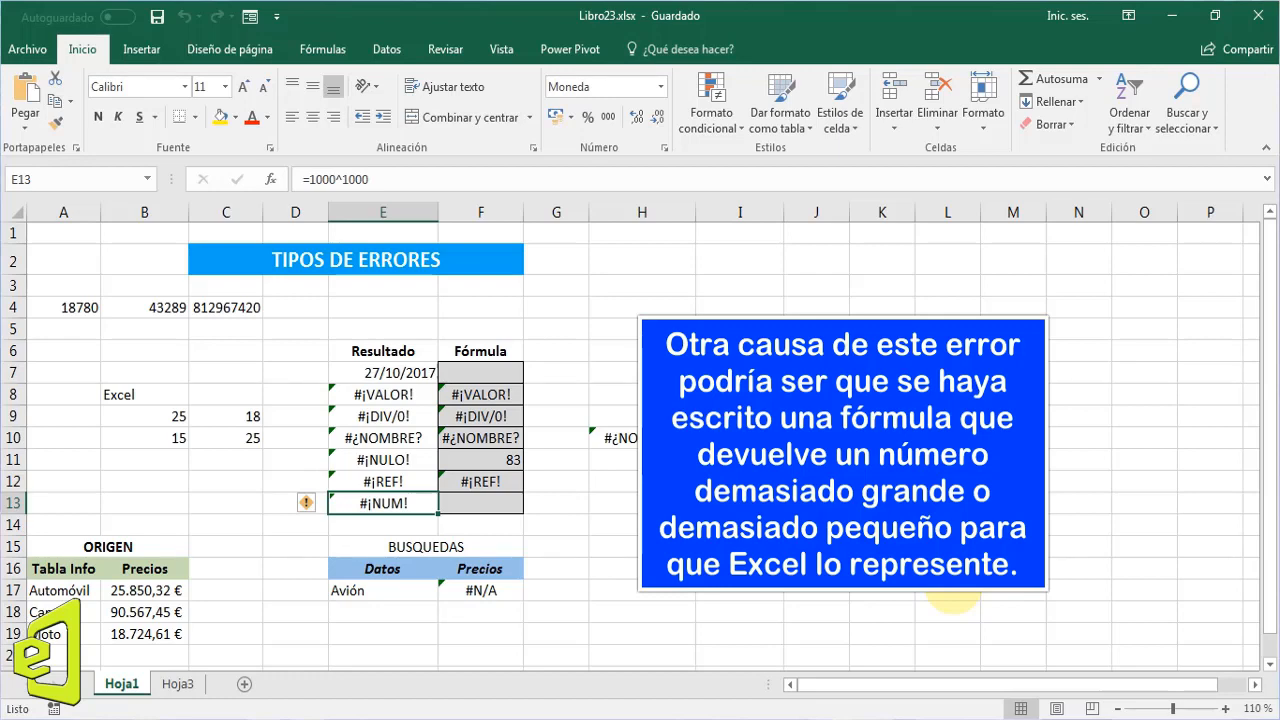
pyautogui.click(484, 498)
pyautogui.write('=')
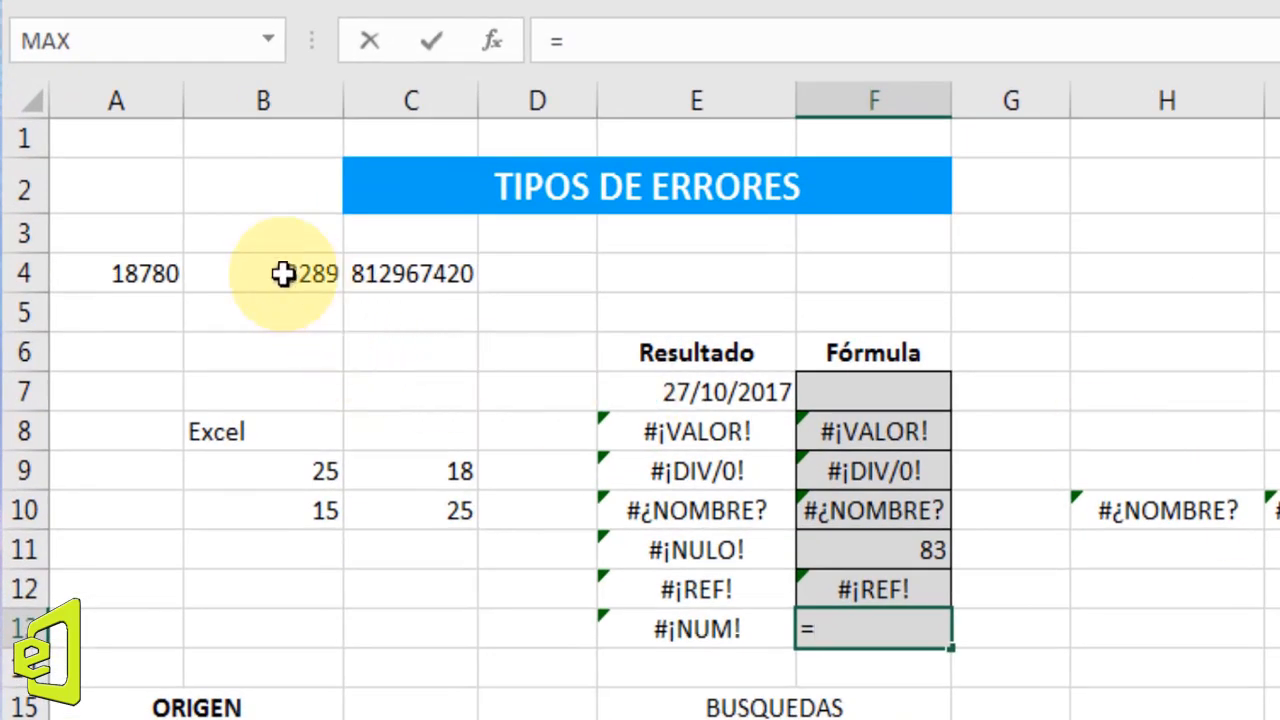
pyautogui.click(284, 276)
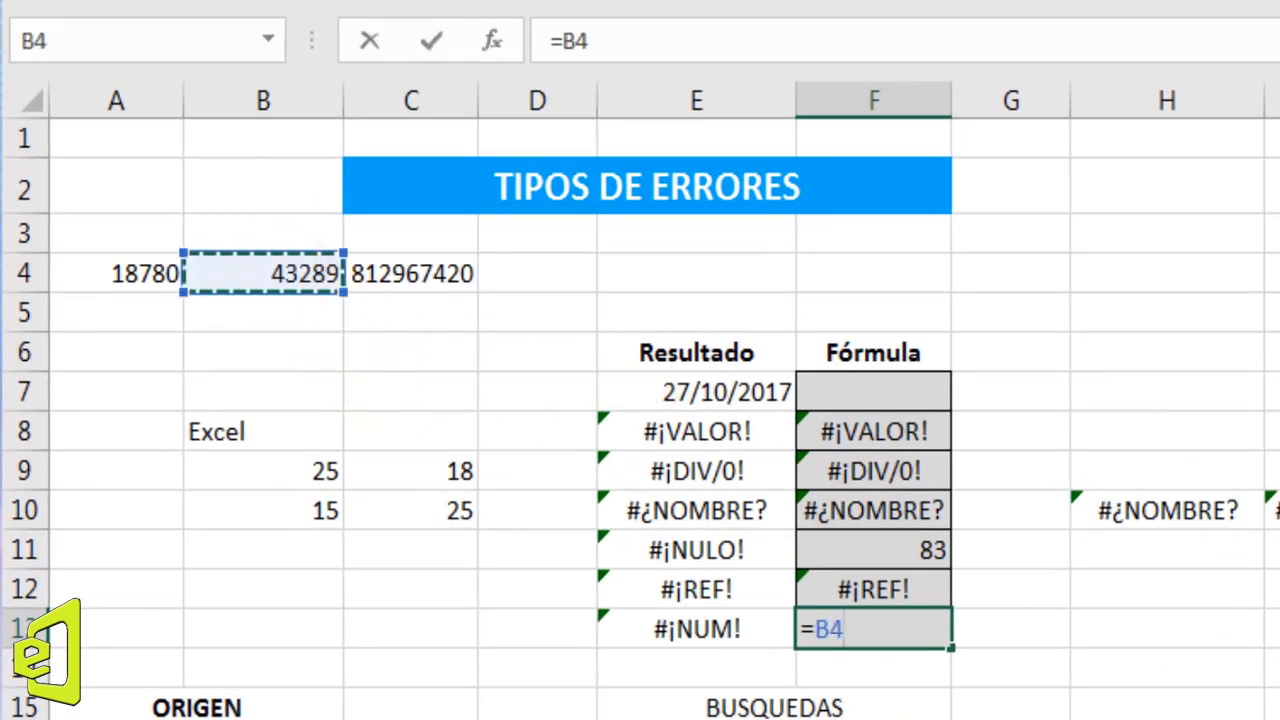
pyautogui.write('^')
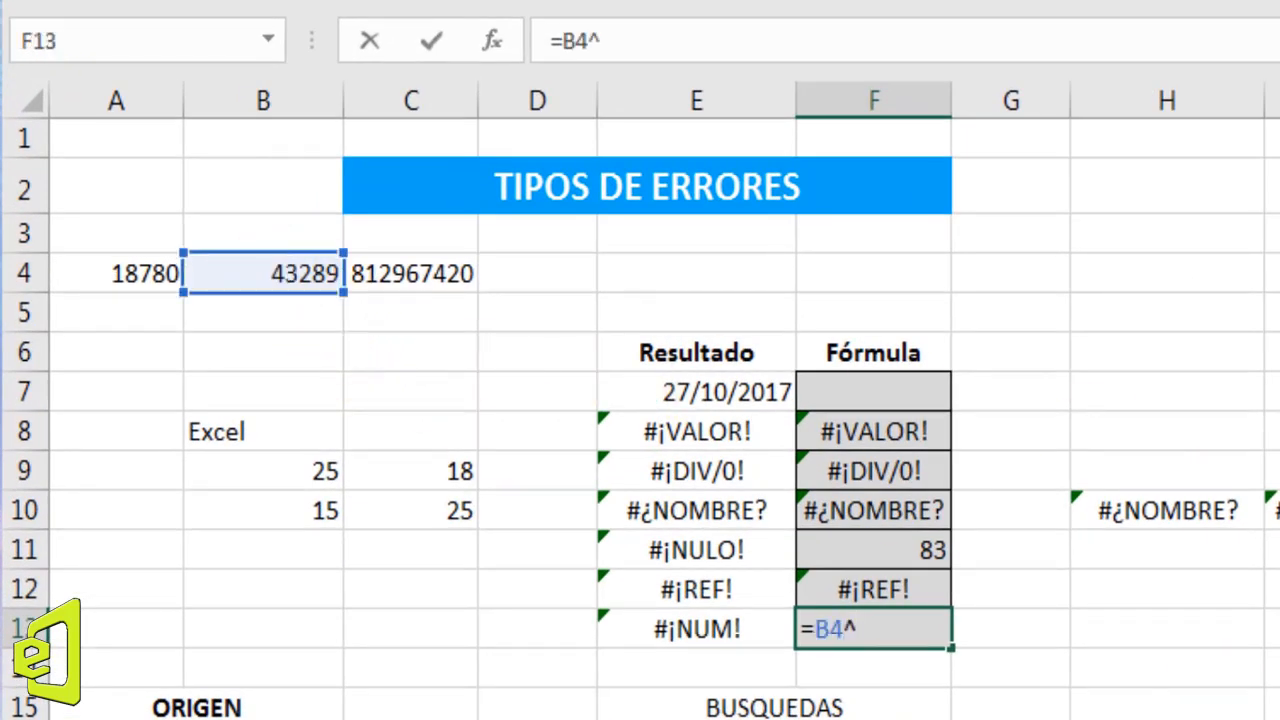
pyautogui.click(146, 267)
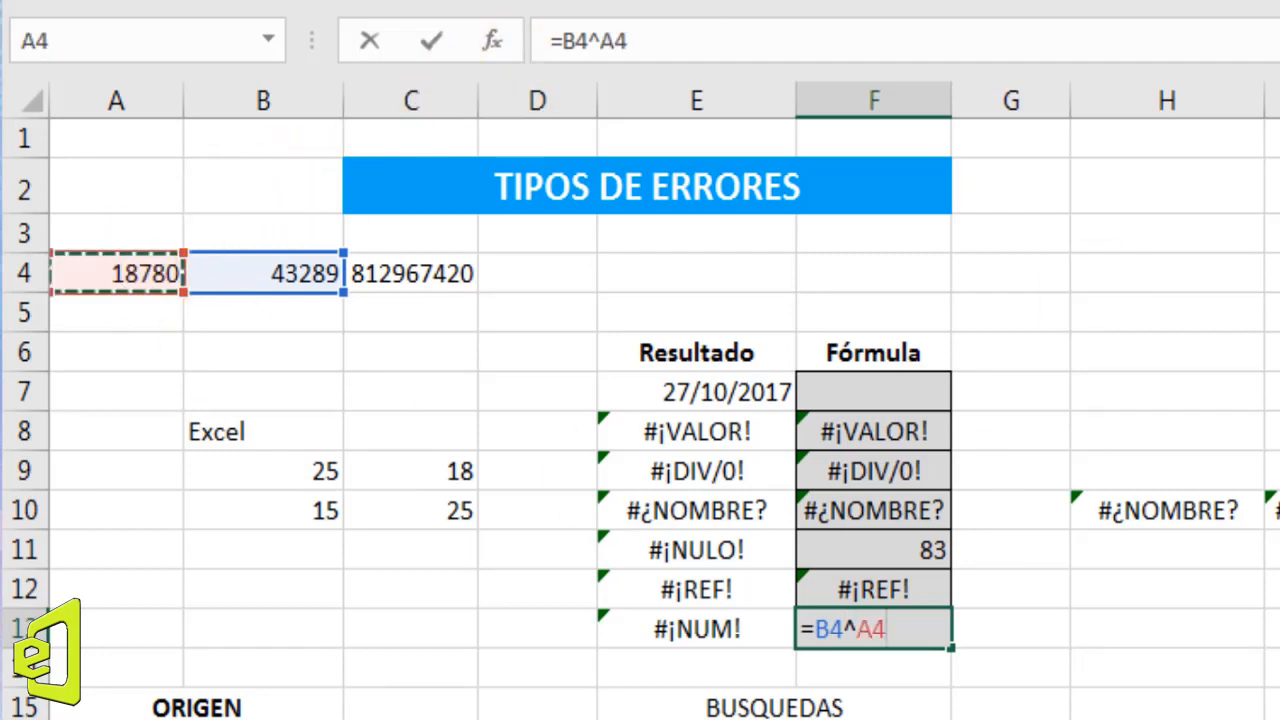
pyautogui.click(430, 42)
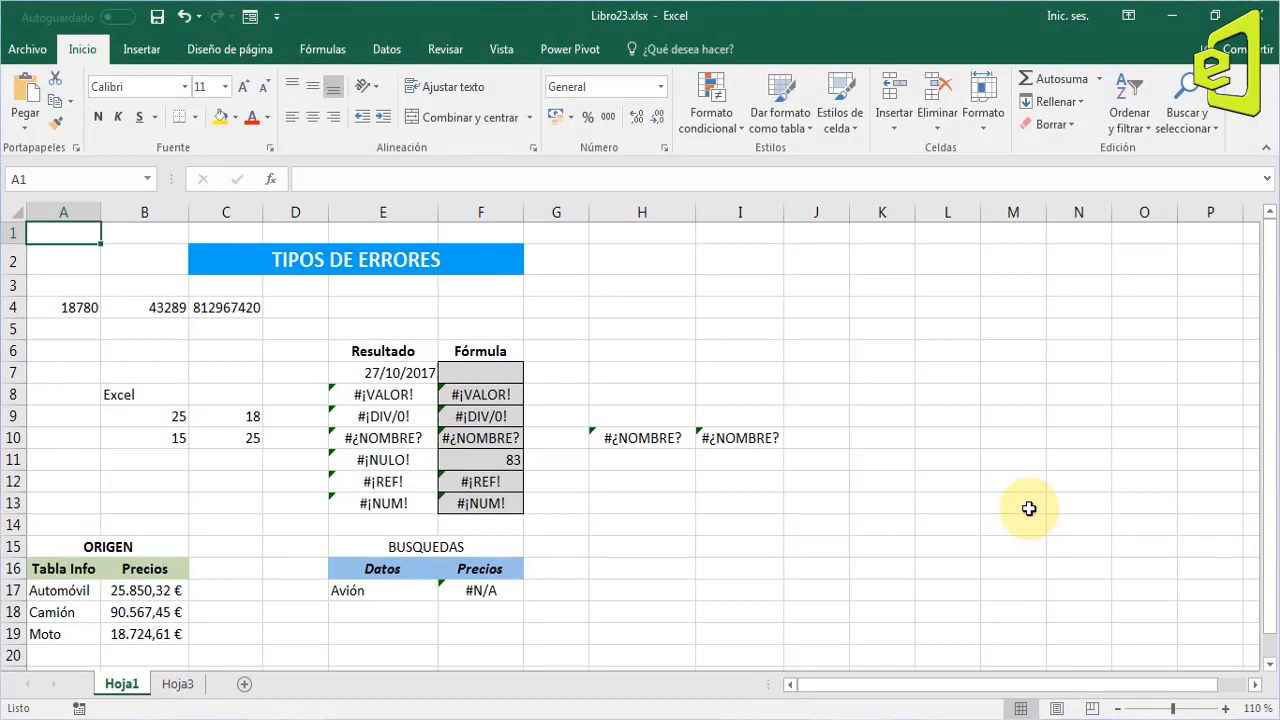
# Examine the BUSCARV formula in F17 and the ranges it refers to, leaving it unchanged.
pyautogui.click(232, 561)
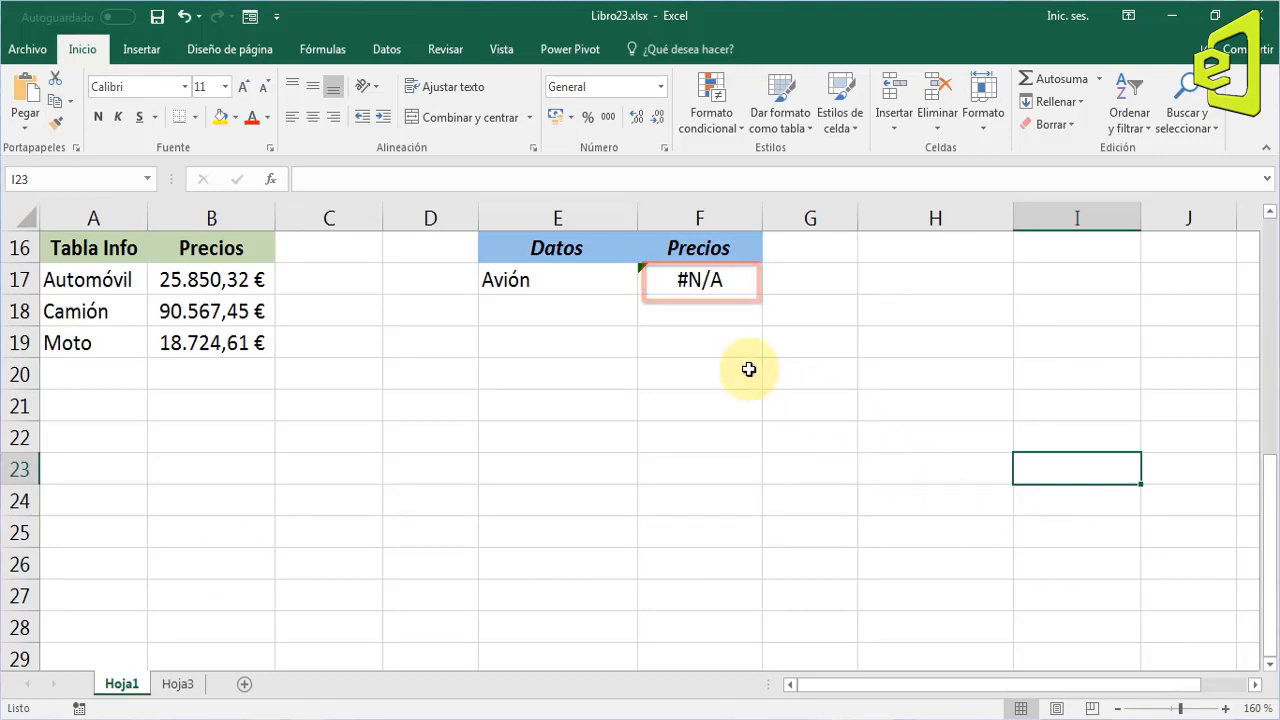
pyautogui.click(699, 287)
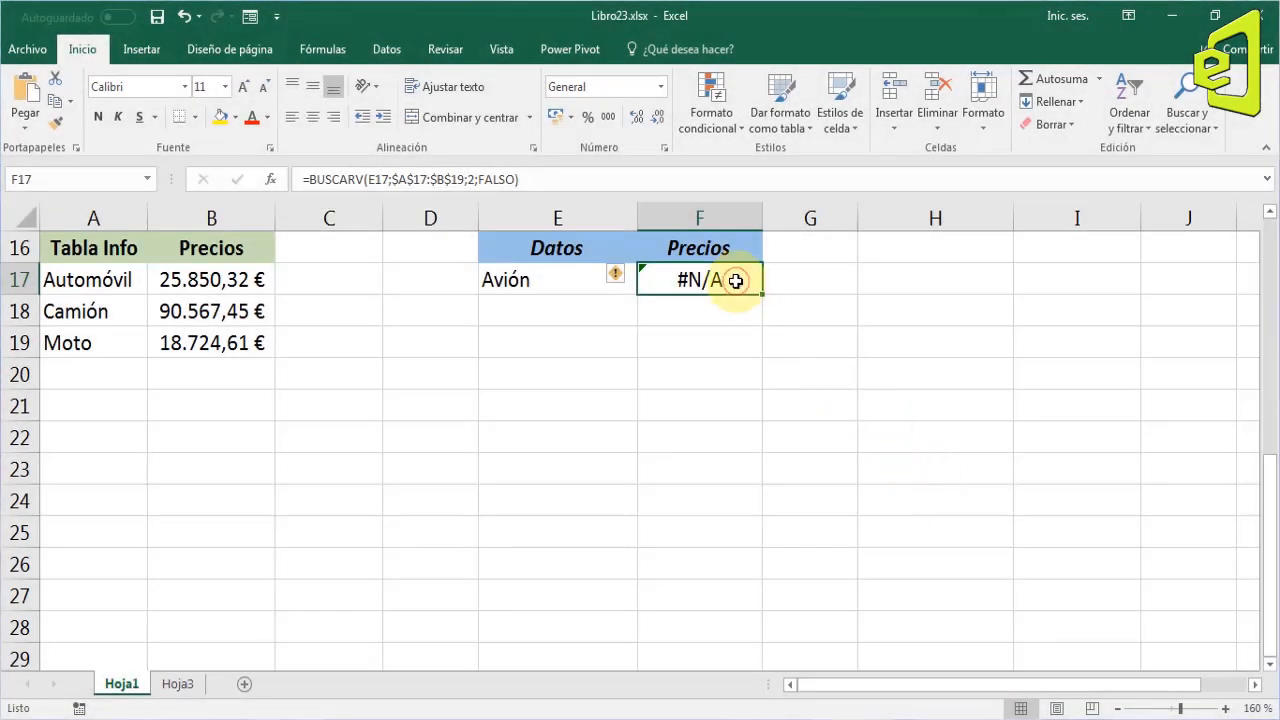
pyautogui.doubleClick(735, 281)
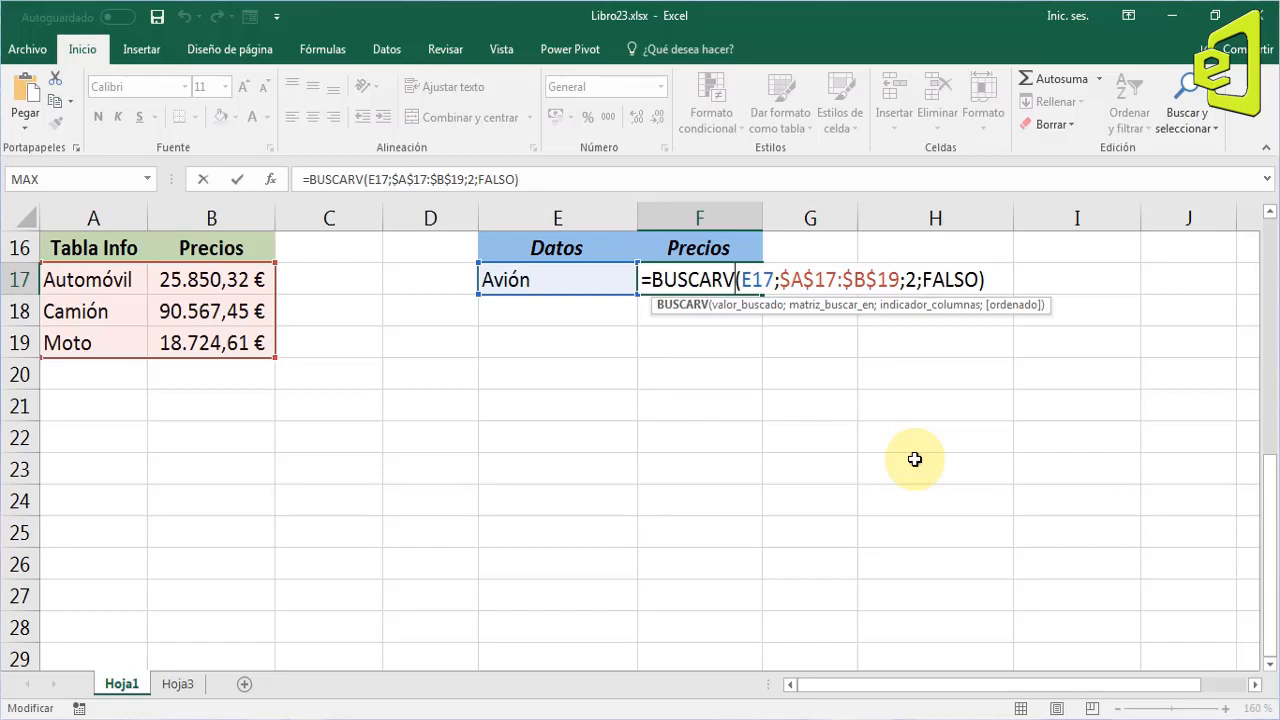
pyautogui.click(237, 183)
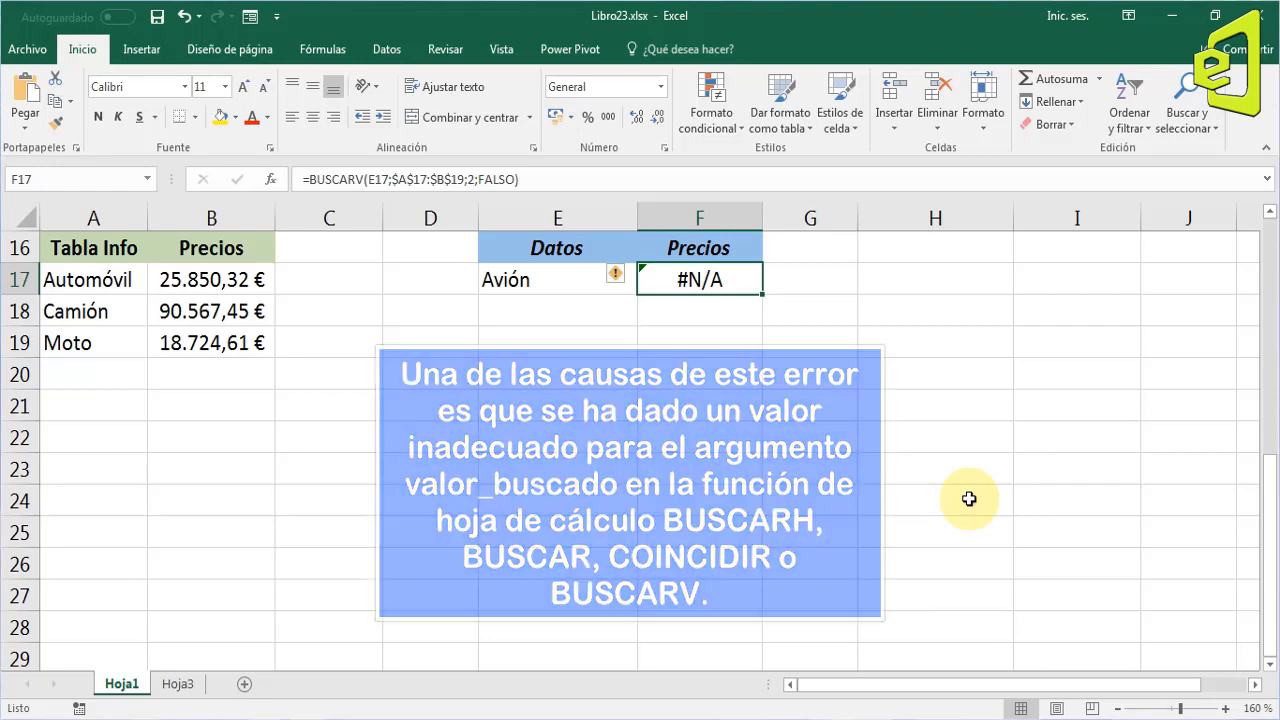
# Replace the lookup value in E17 with Moto.
pyautogui.click(546, 283)
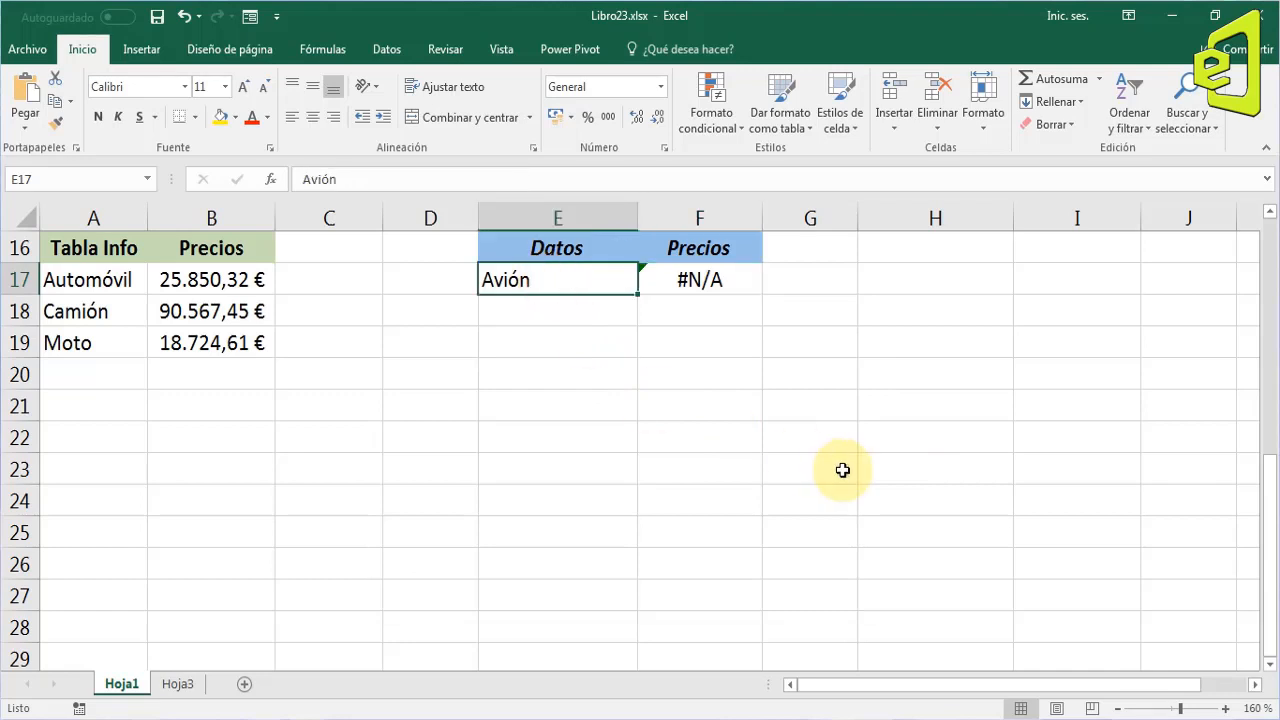
pyautogui.write('Moto')
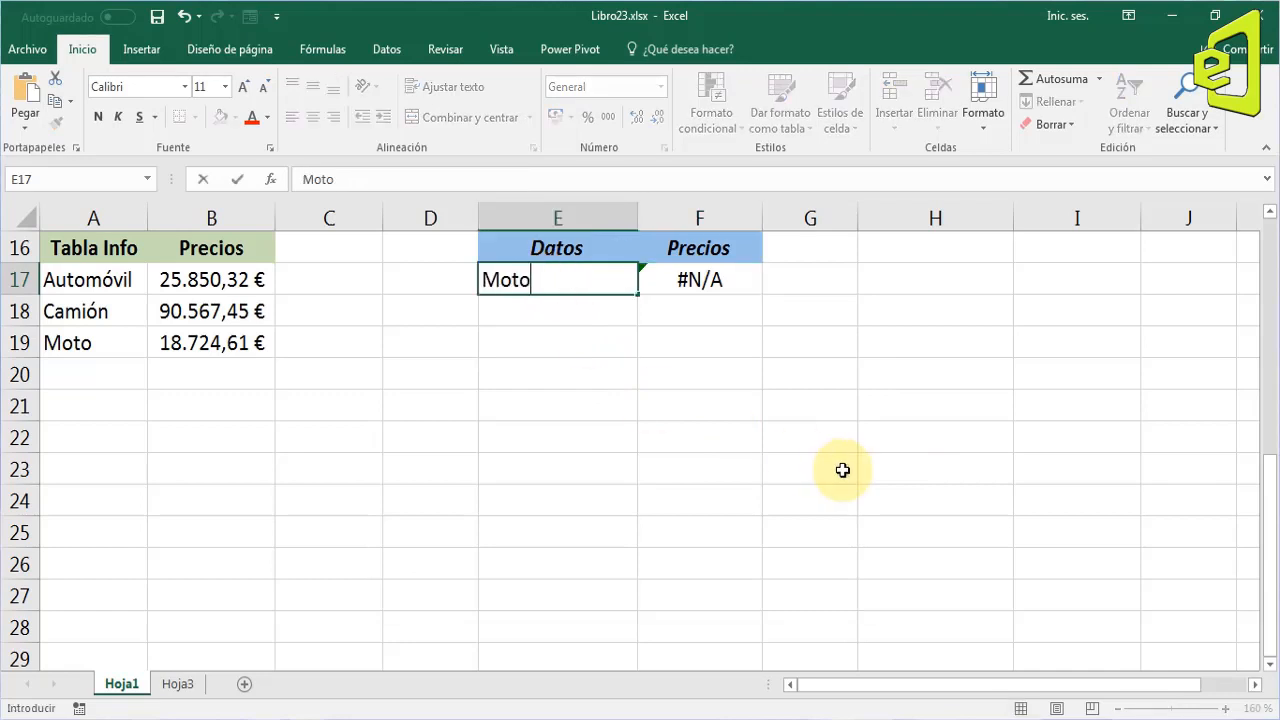
pyautogui.press('Return')
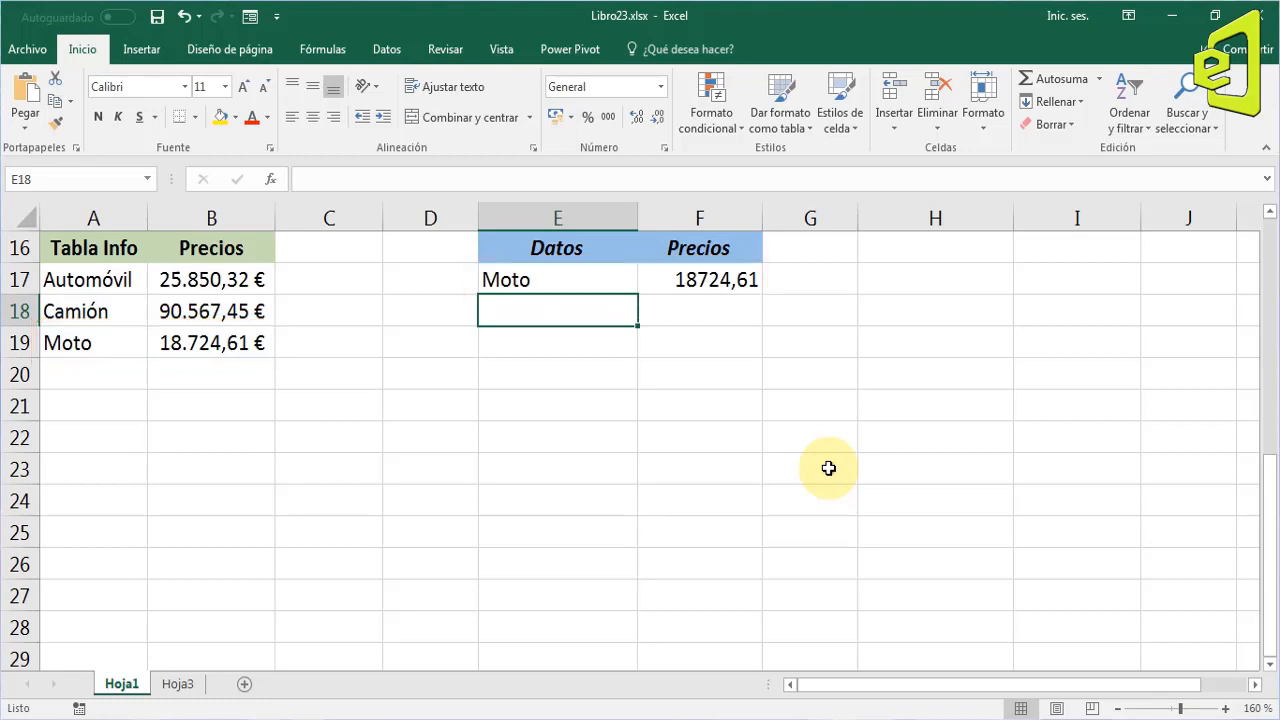
# Set the lookup value in E17 back to Avión and bring the whole table of error types into view.
pyautogui.press('Up')
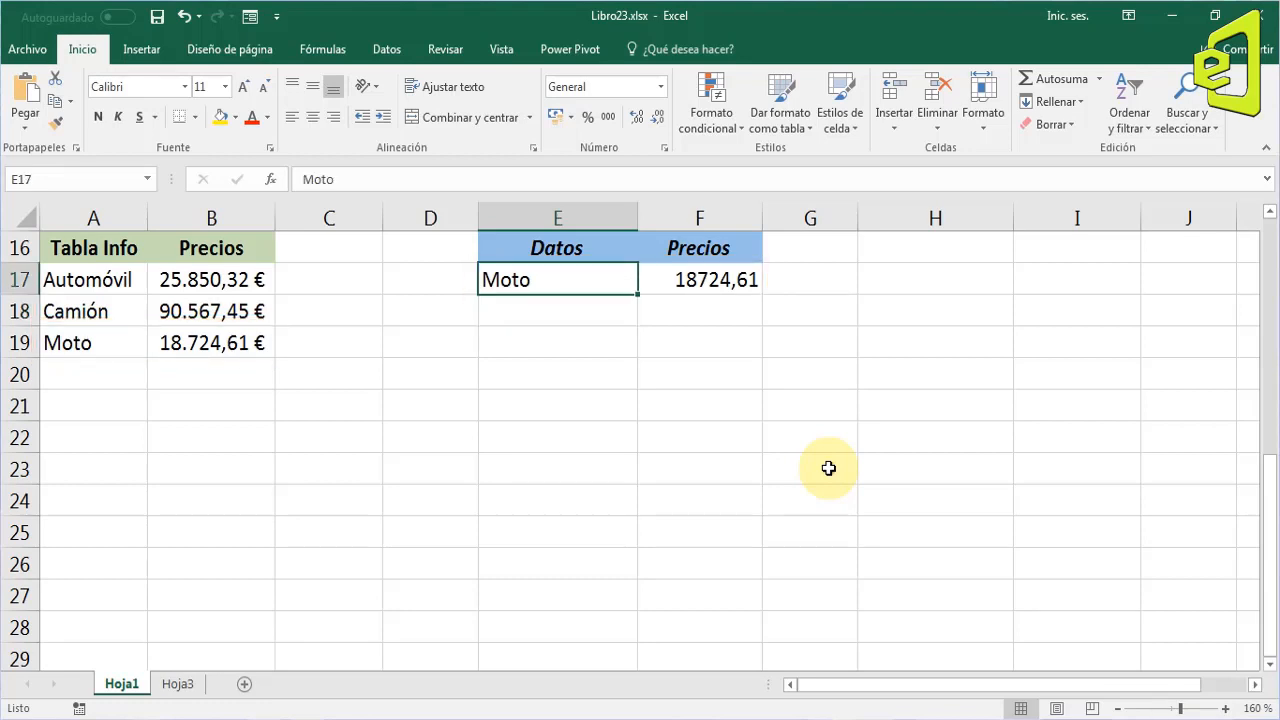
pyautogui.write('Avi')
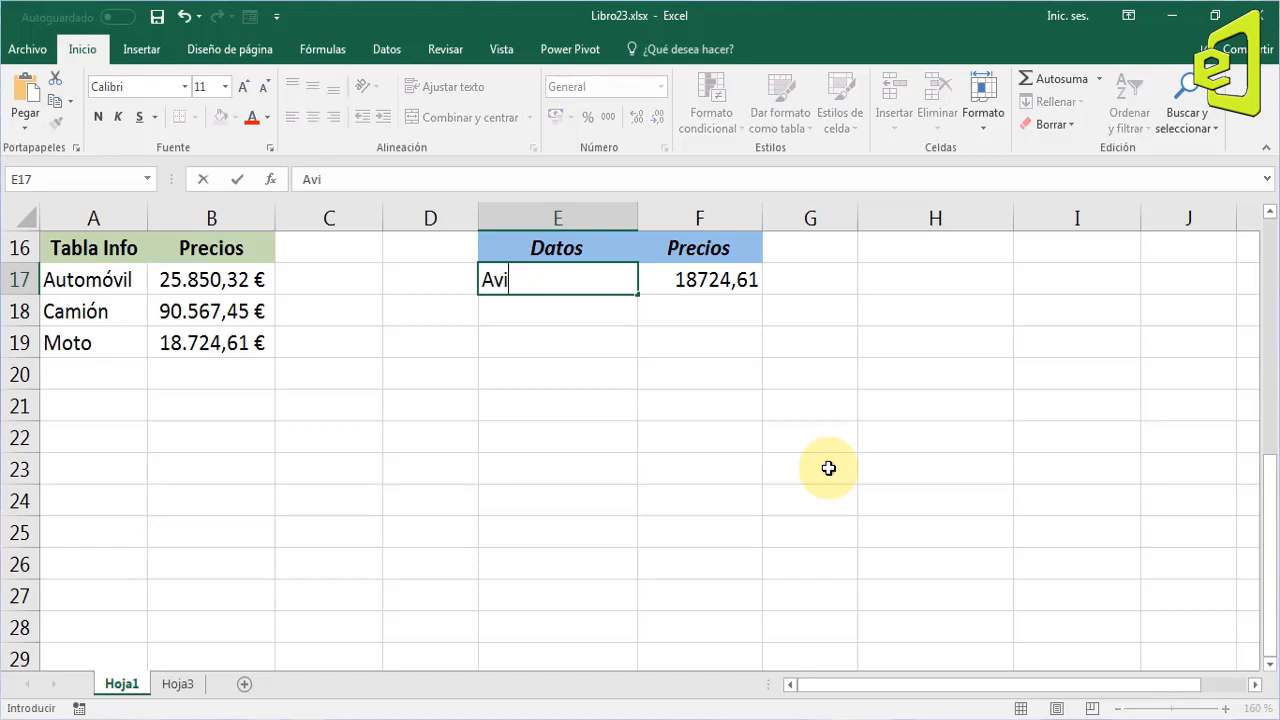
pyautogui.write('ón')
pyautogui.press('Return')
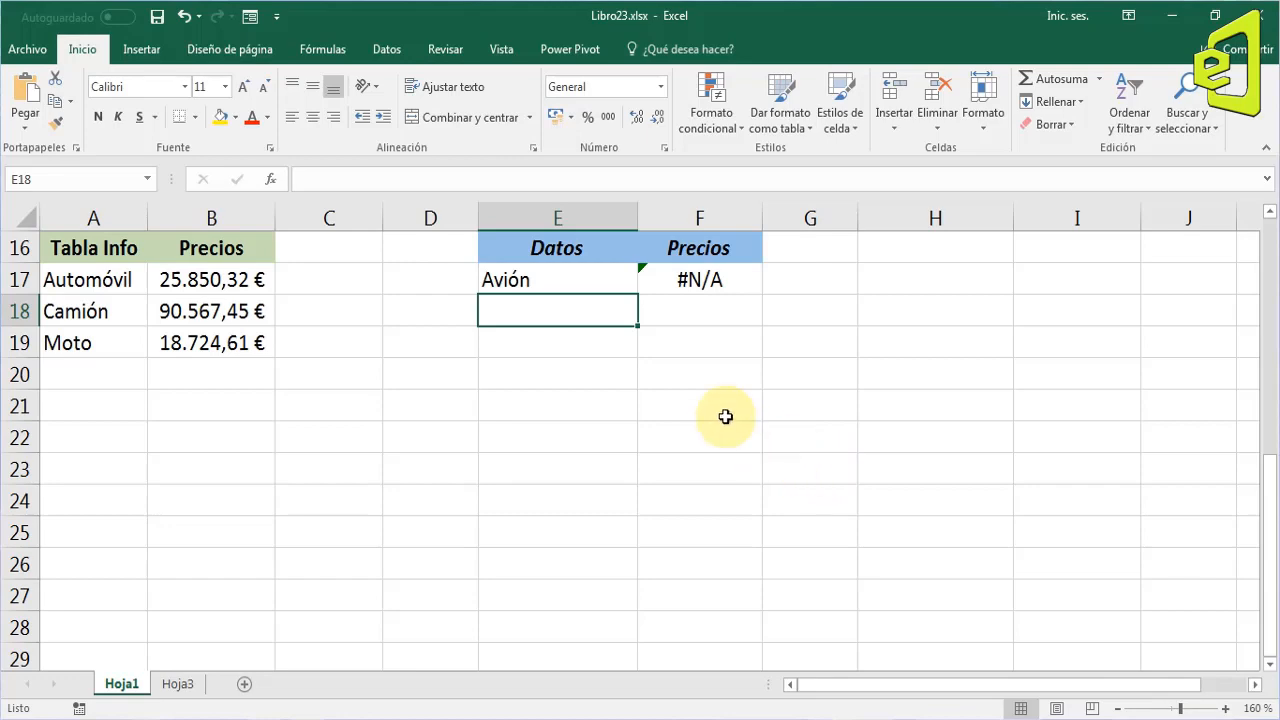
pyautogui.scroll(-3, 725, 416)
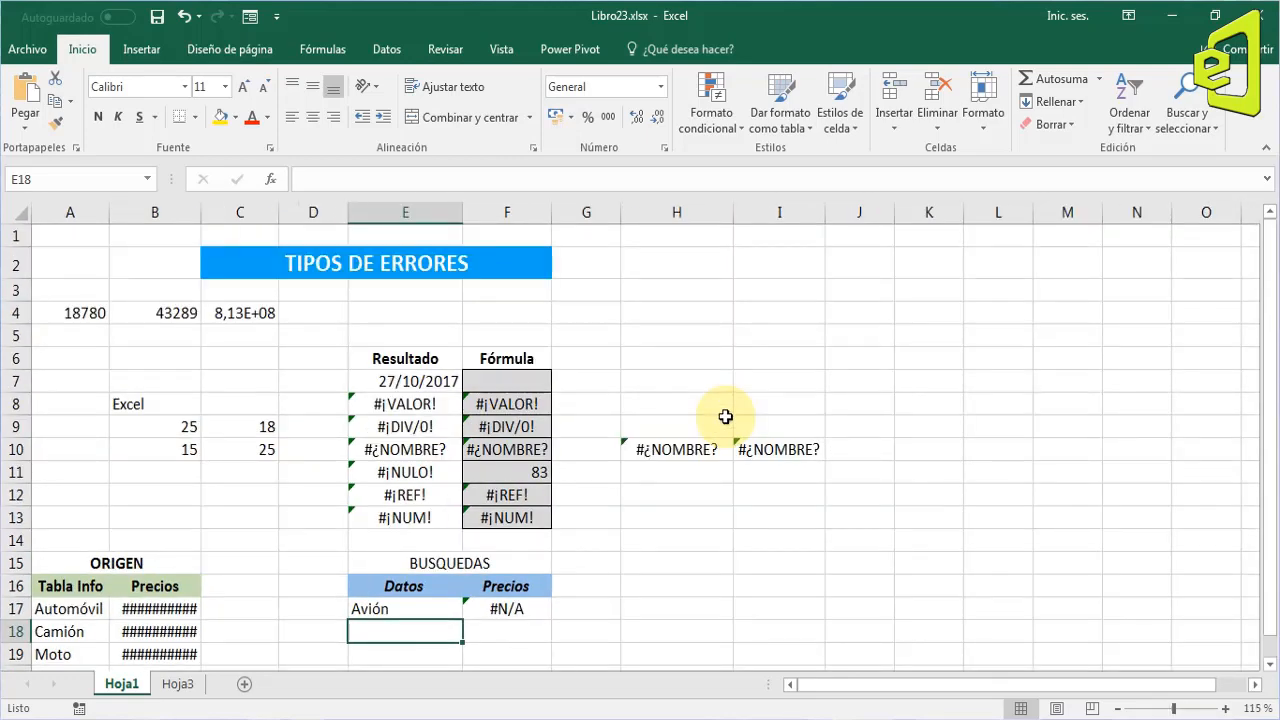
pyautogui.scroll(-2, 725, 416)
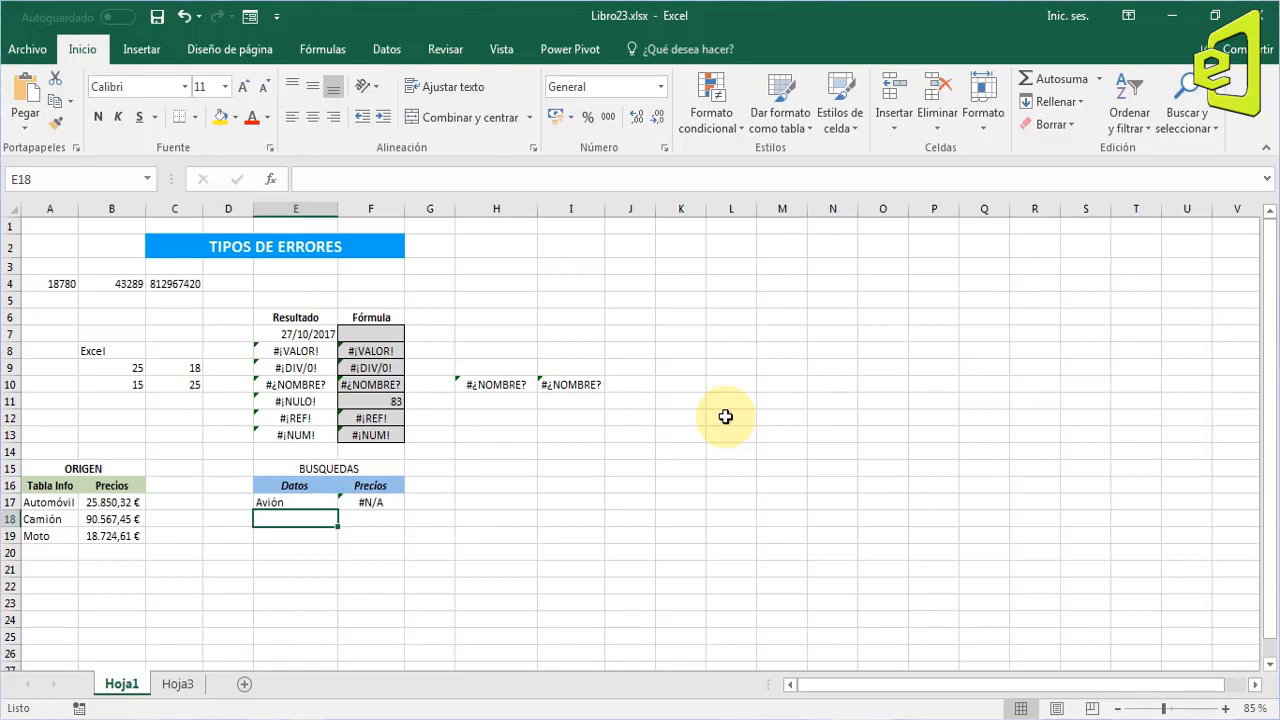